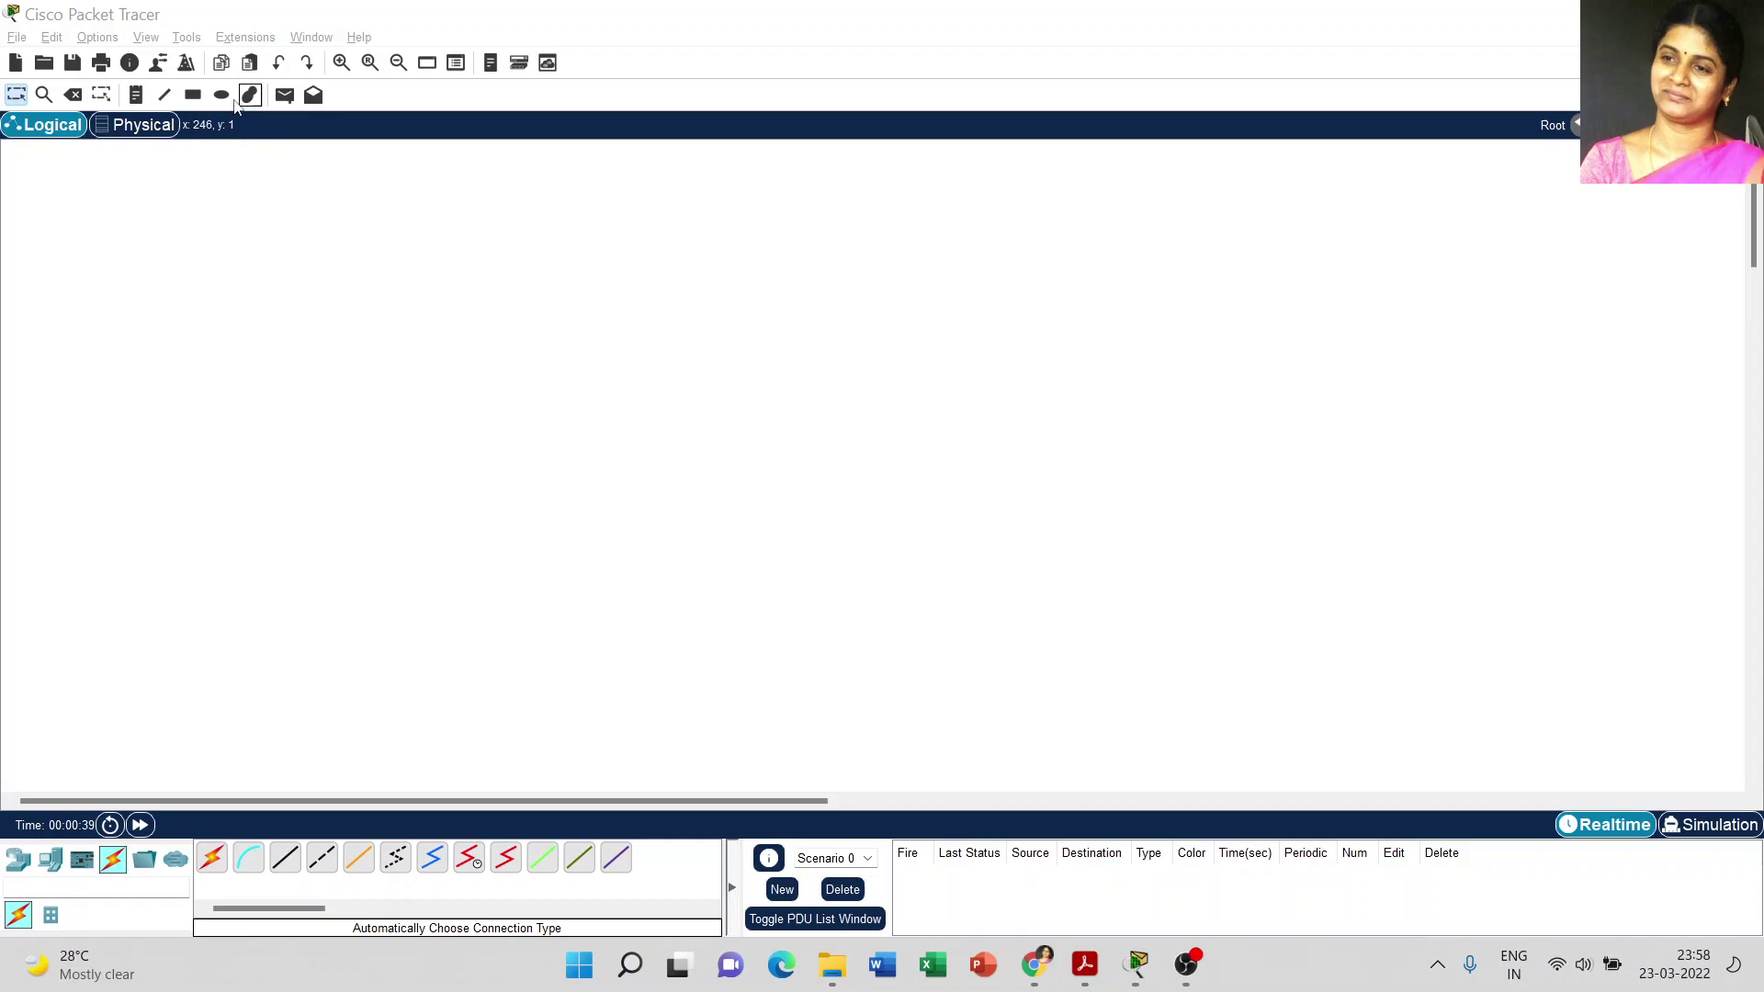
Set the rectangle drawing tool to a light yellow (#ffff7f) fill with a black outline
click(194, 97)
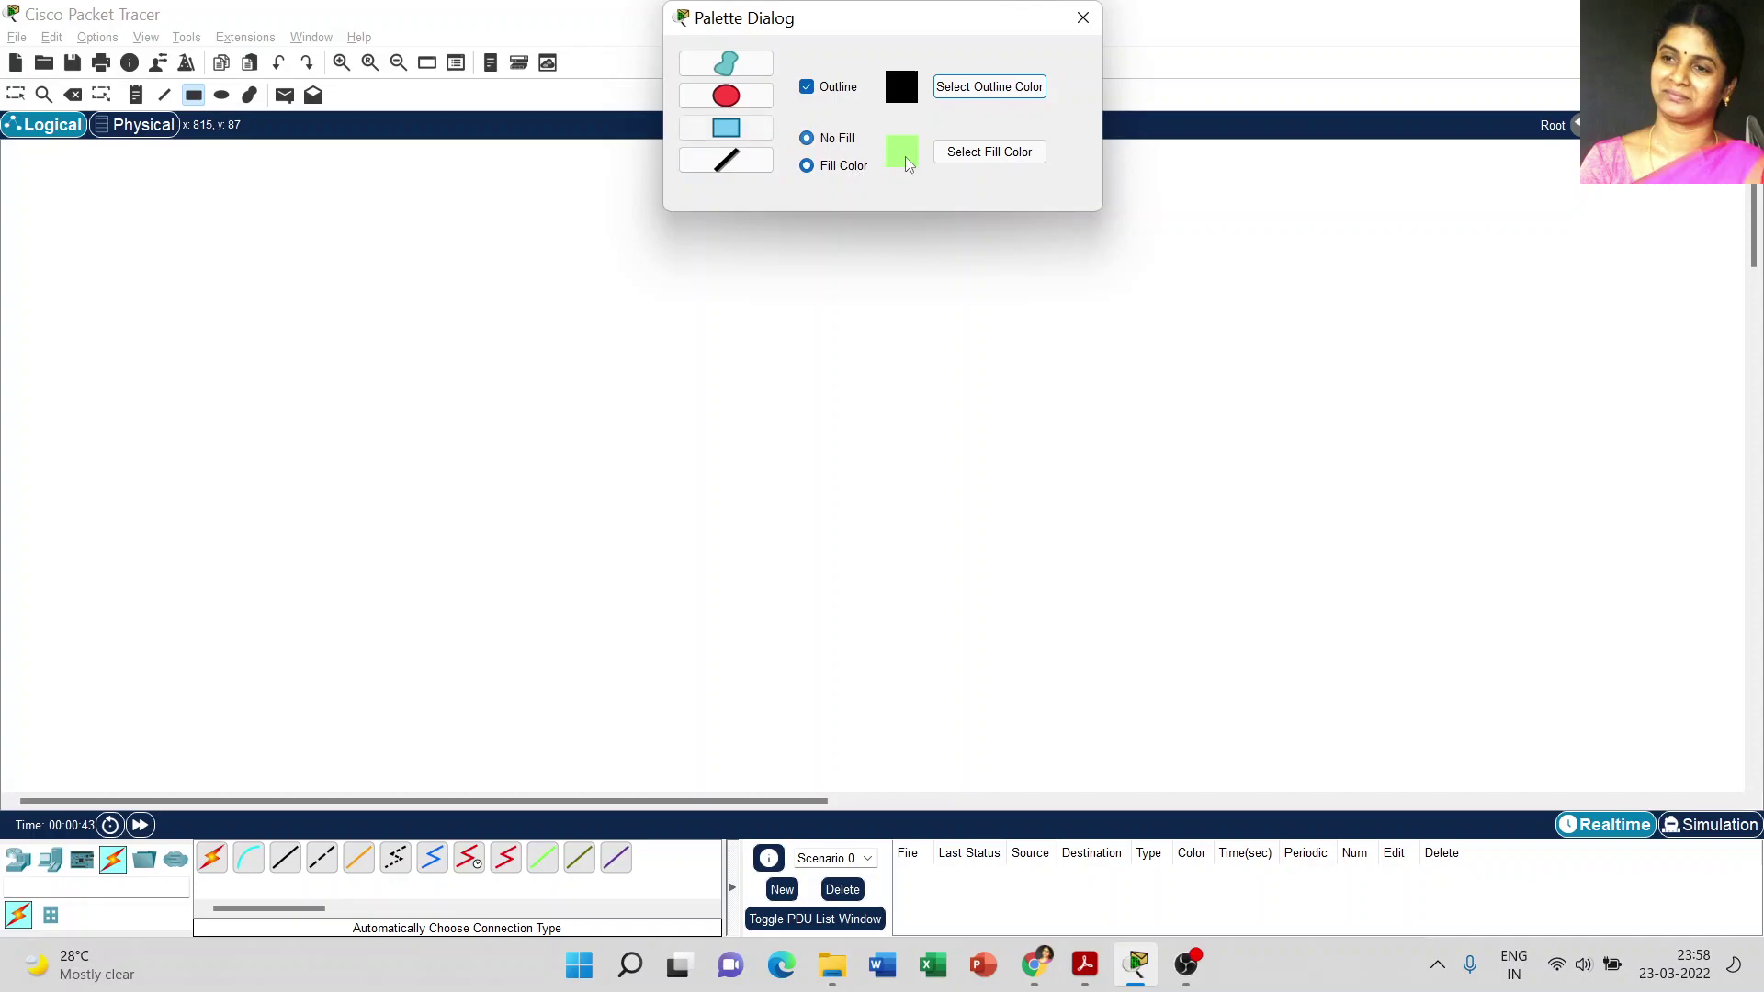
click(995, 154)
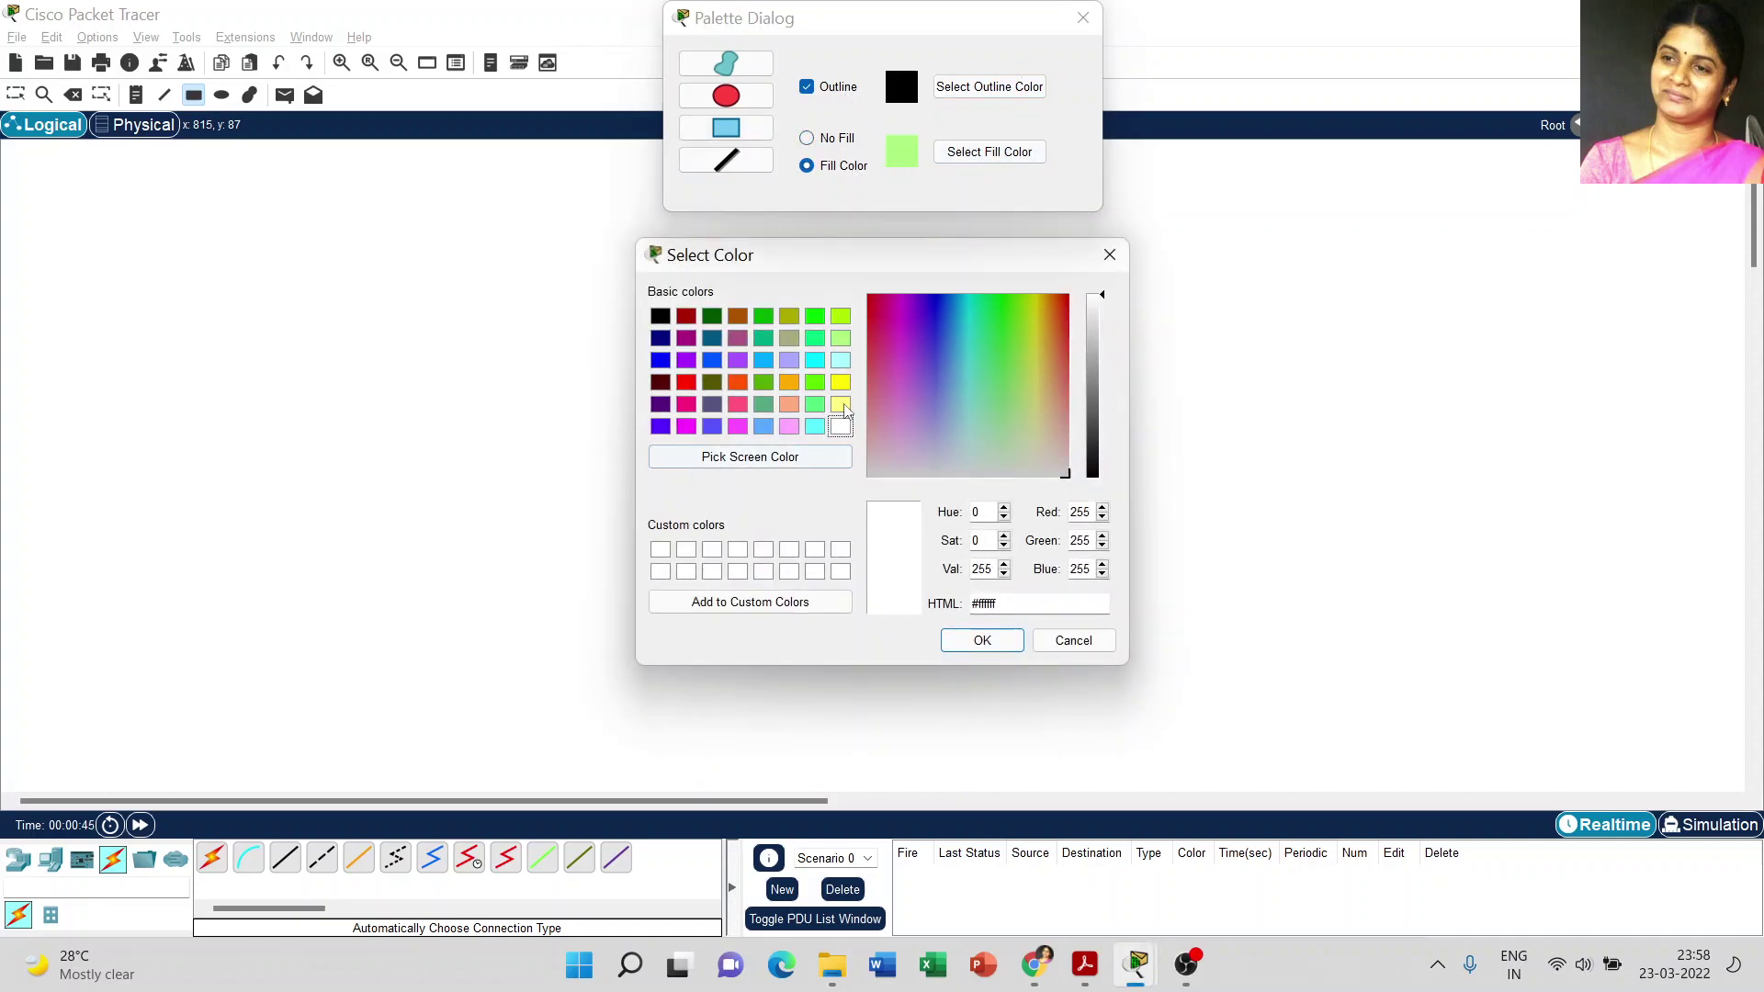
click(841, 403)
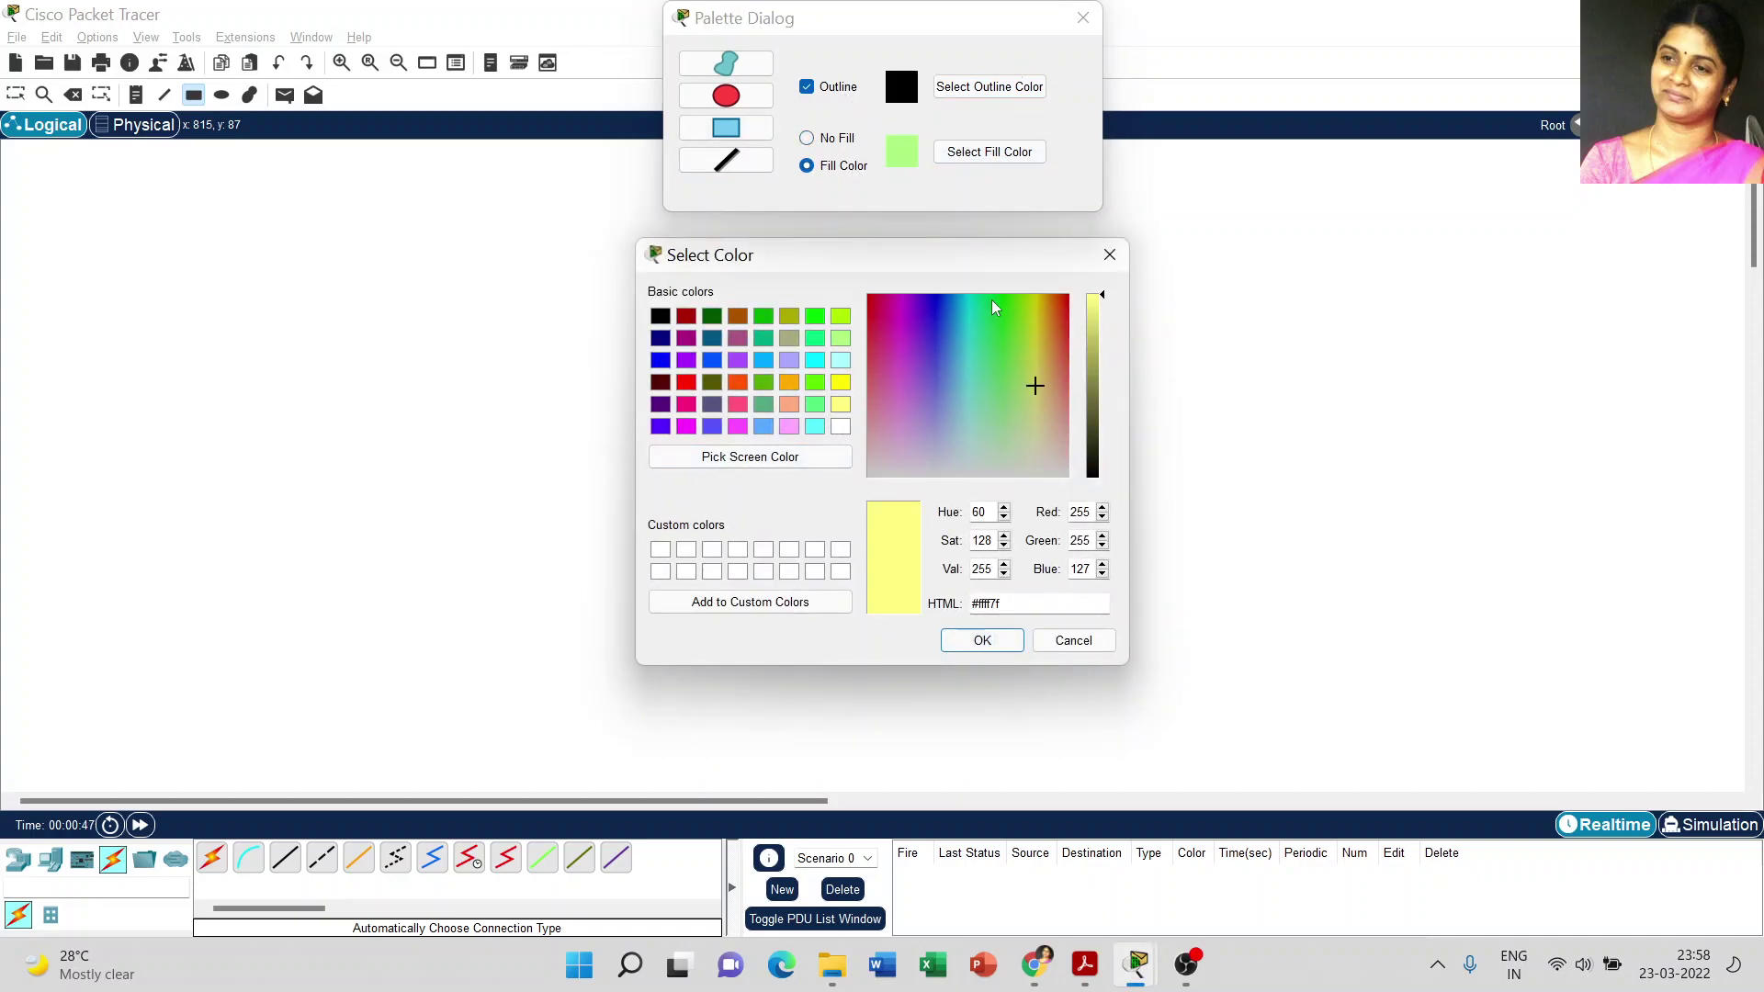
click(981, 637)
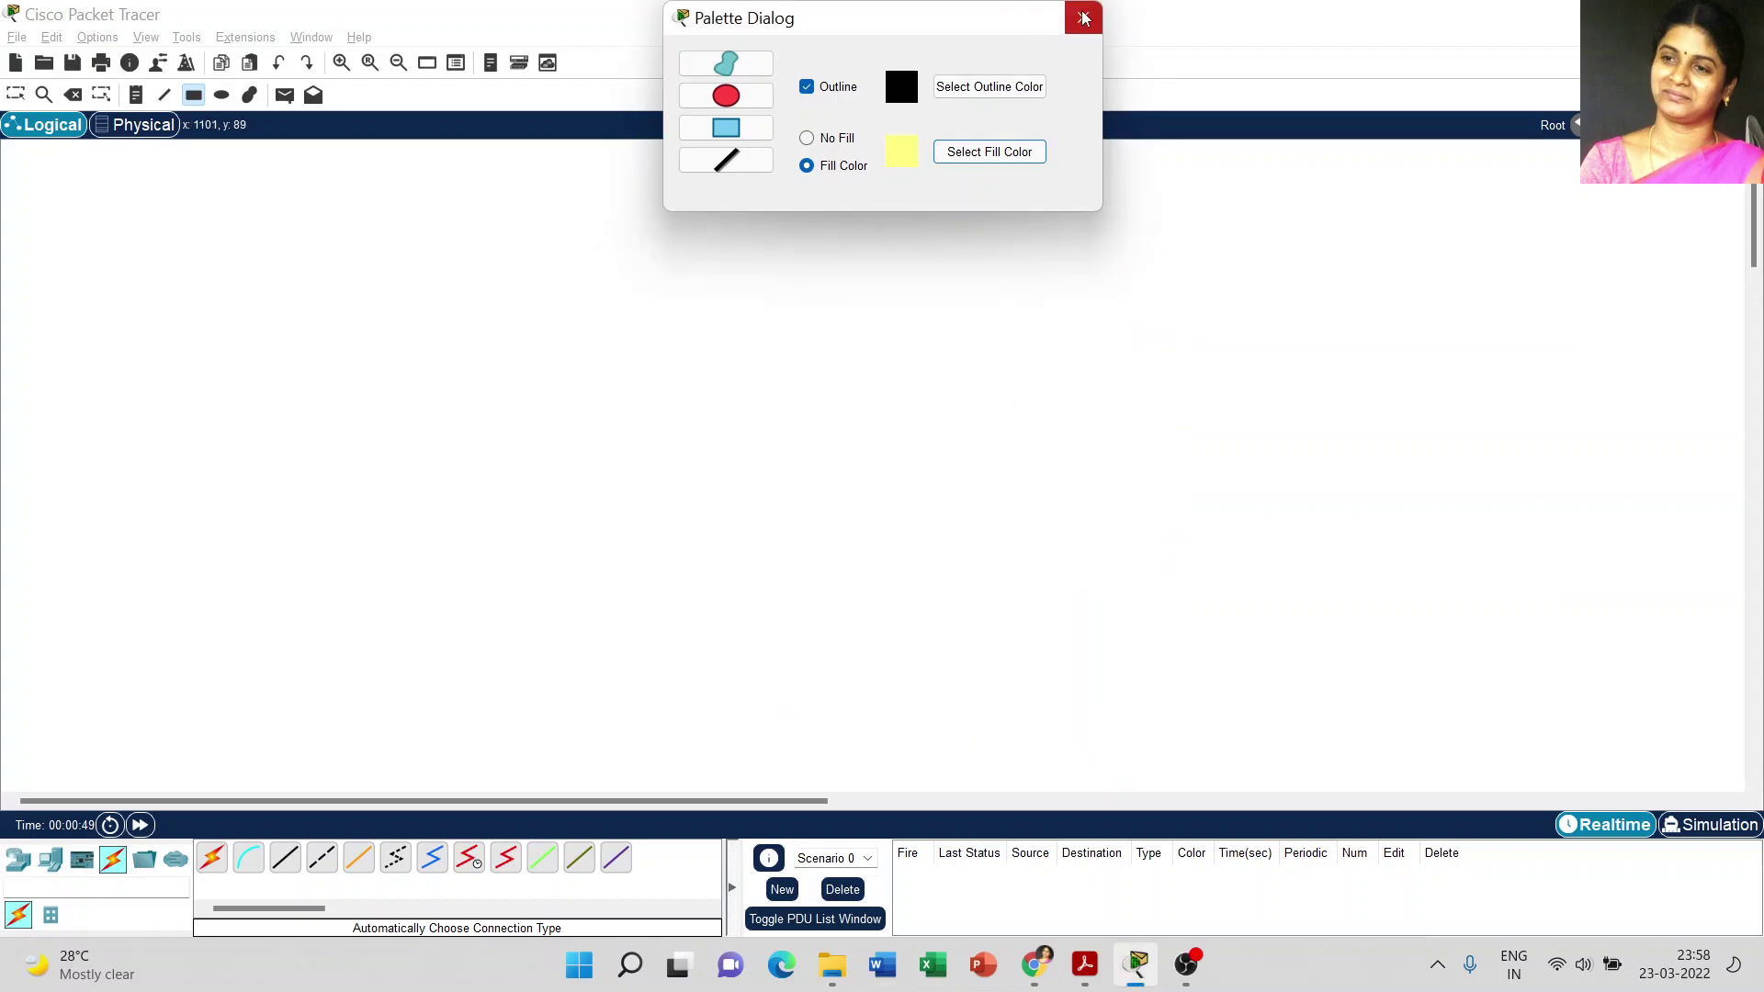
Draw a light yellow rectangle across the top centre of the workspace
drag(944, 24, 1367, 24)
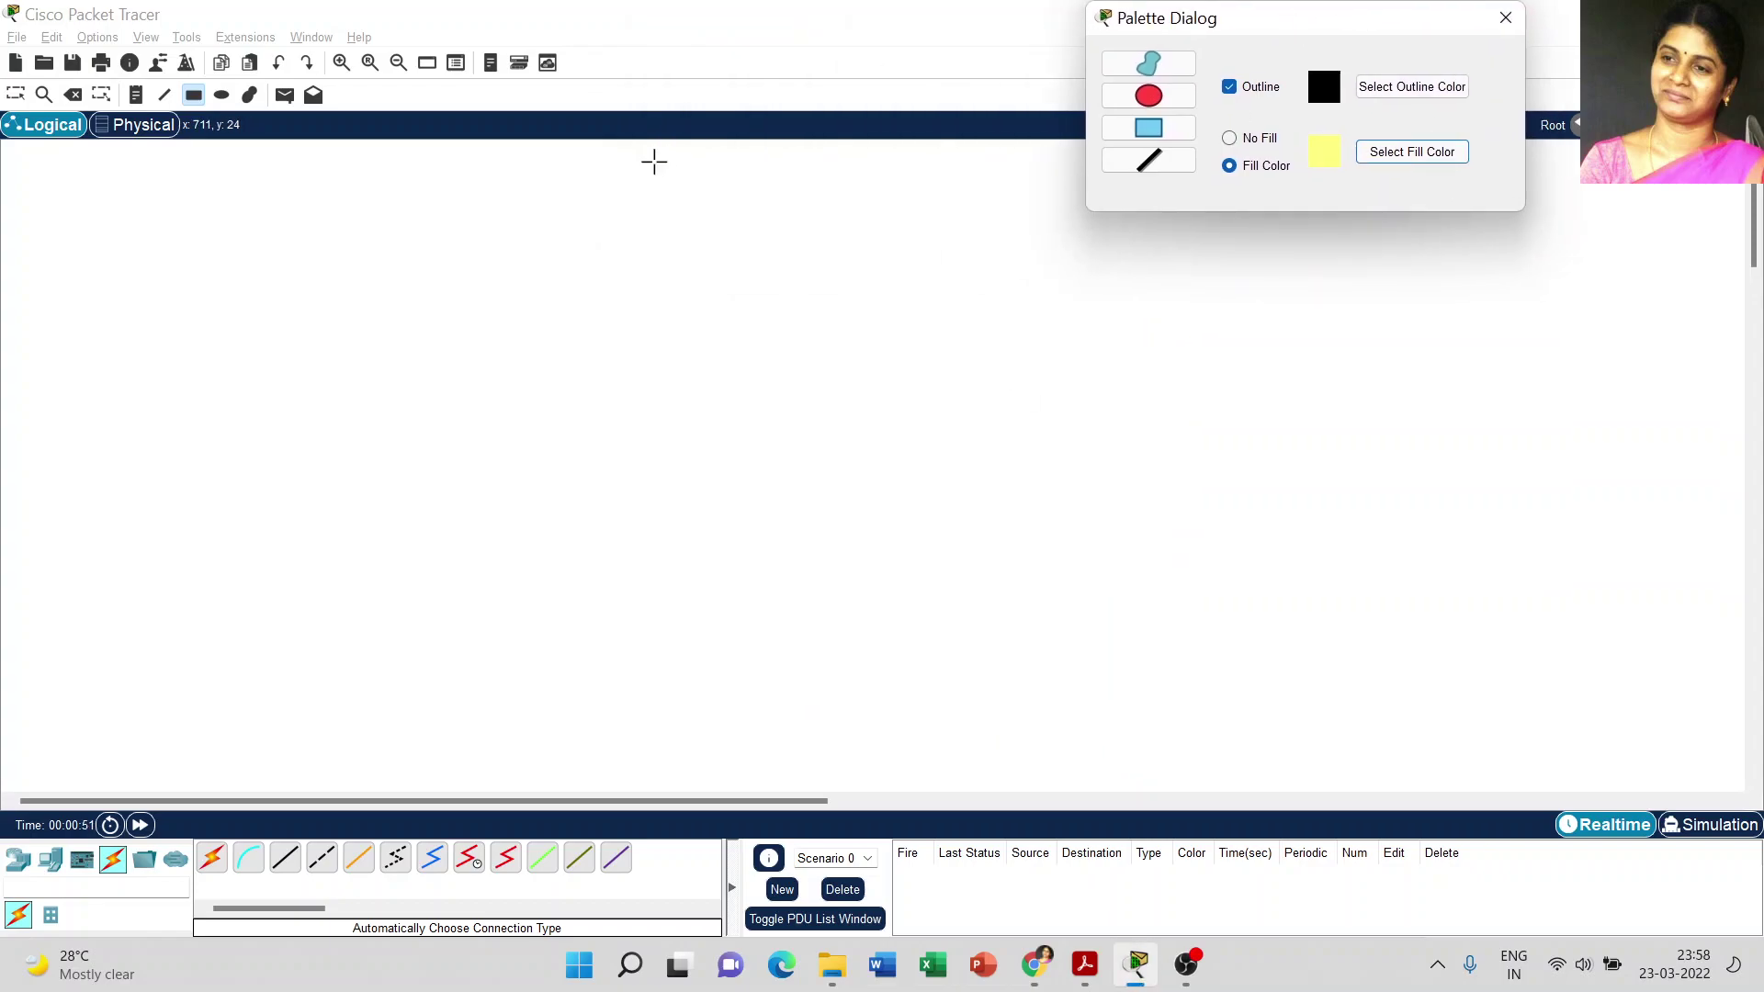
mouse_move(653, 162)
mouse_down()
mouse_move(1003, 219)
mouse_move(1151, 216)
mouse_up()
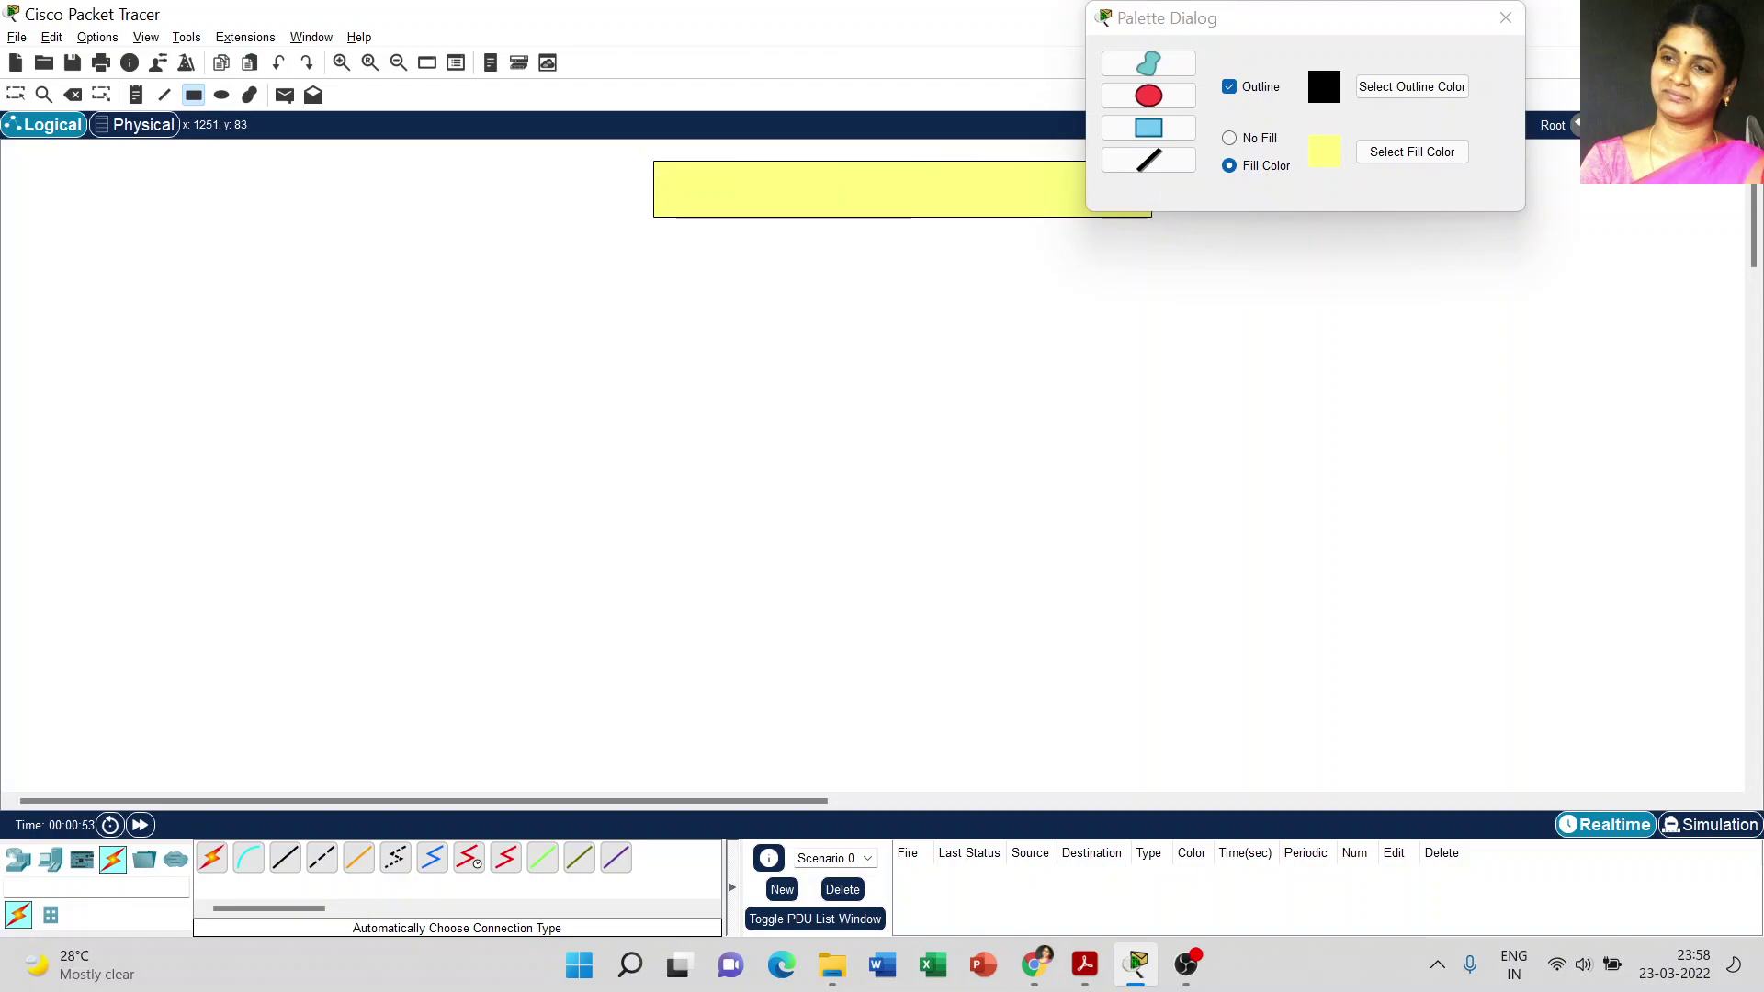
click(1506, 17)
Add the note 'DIFFERENTIATE HUB AND SWITCH' inside the rectangle and centre it
click(131, 96)
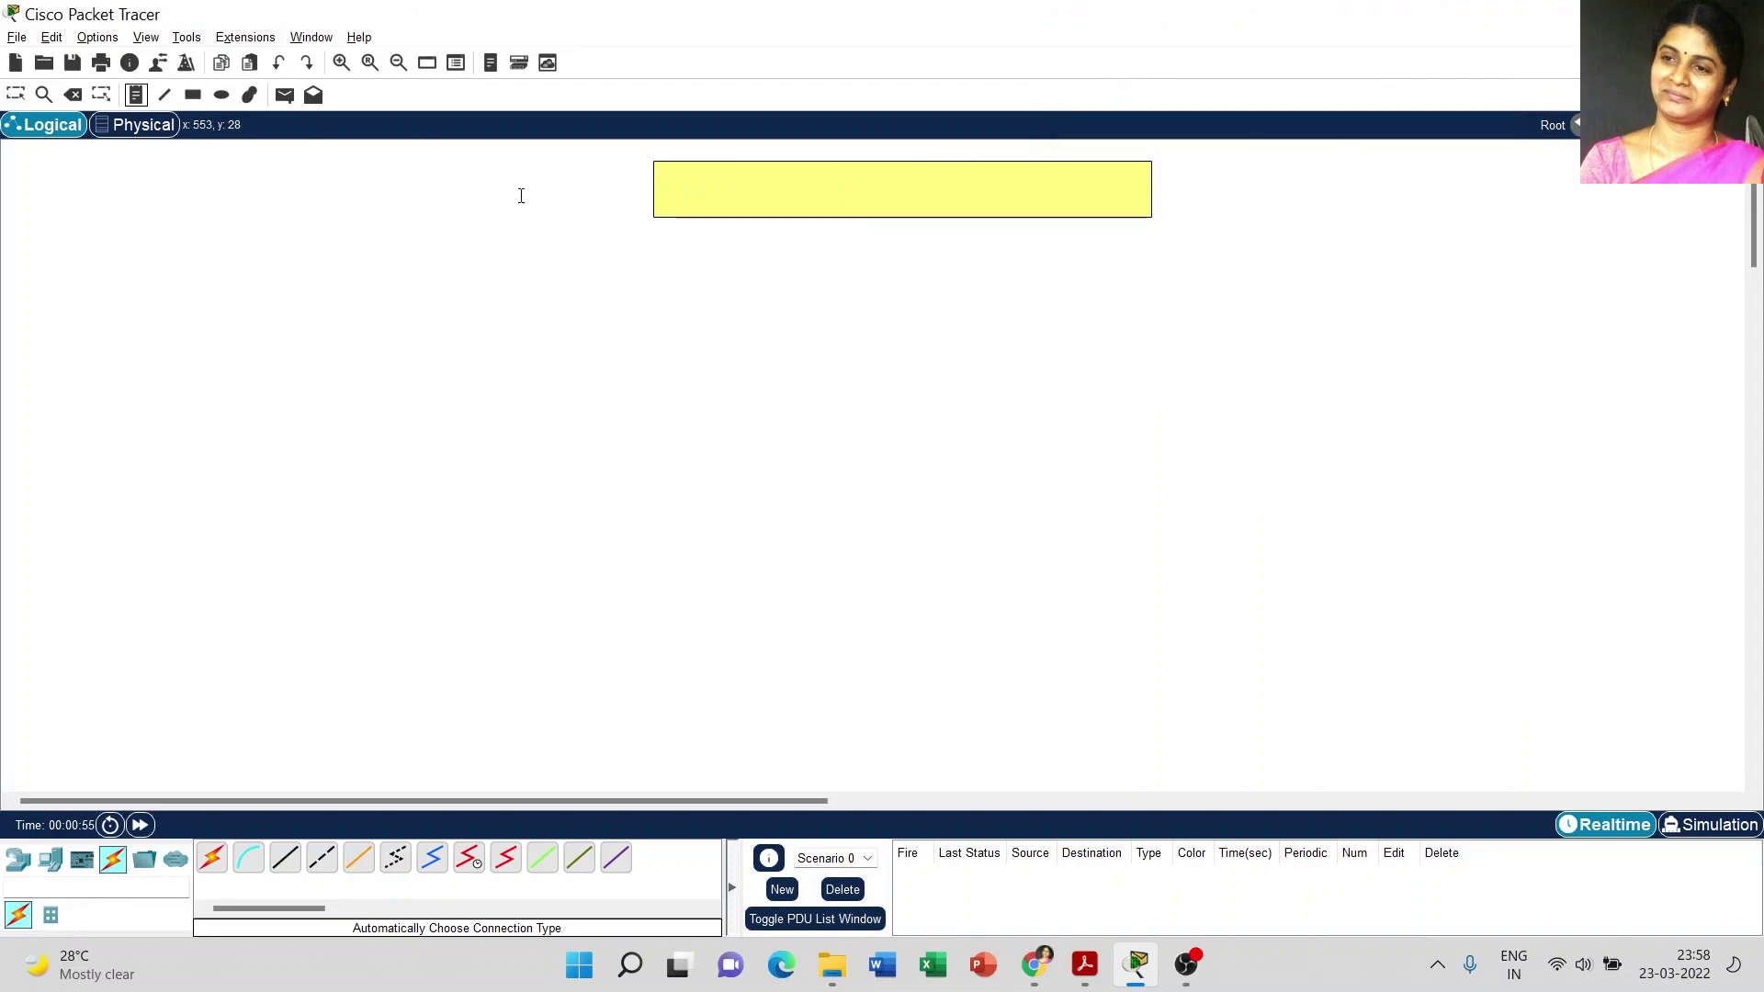
click(680, 179)
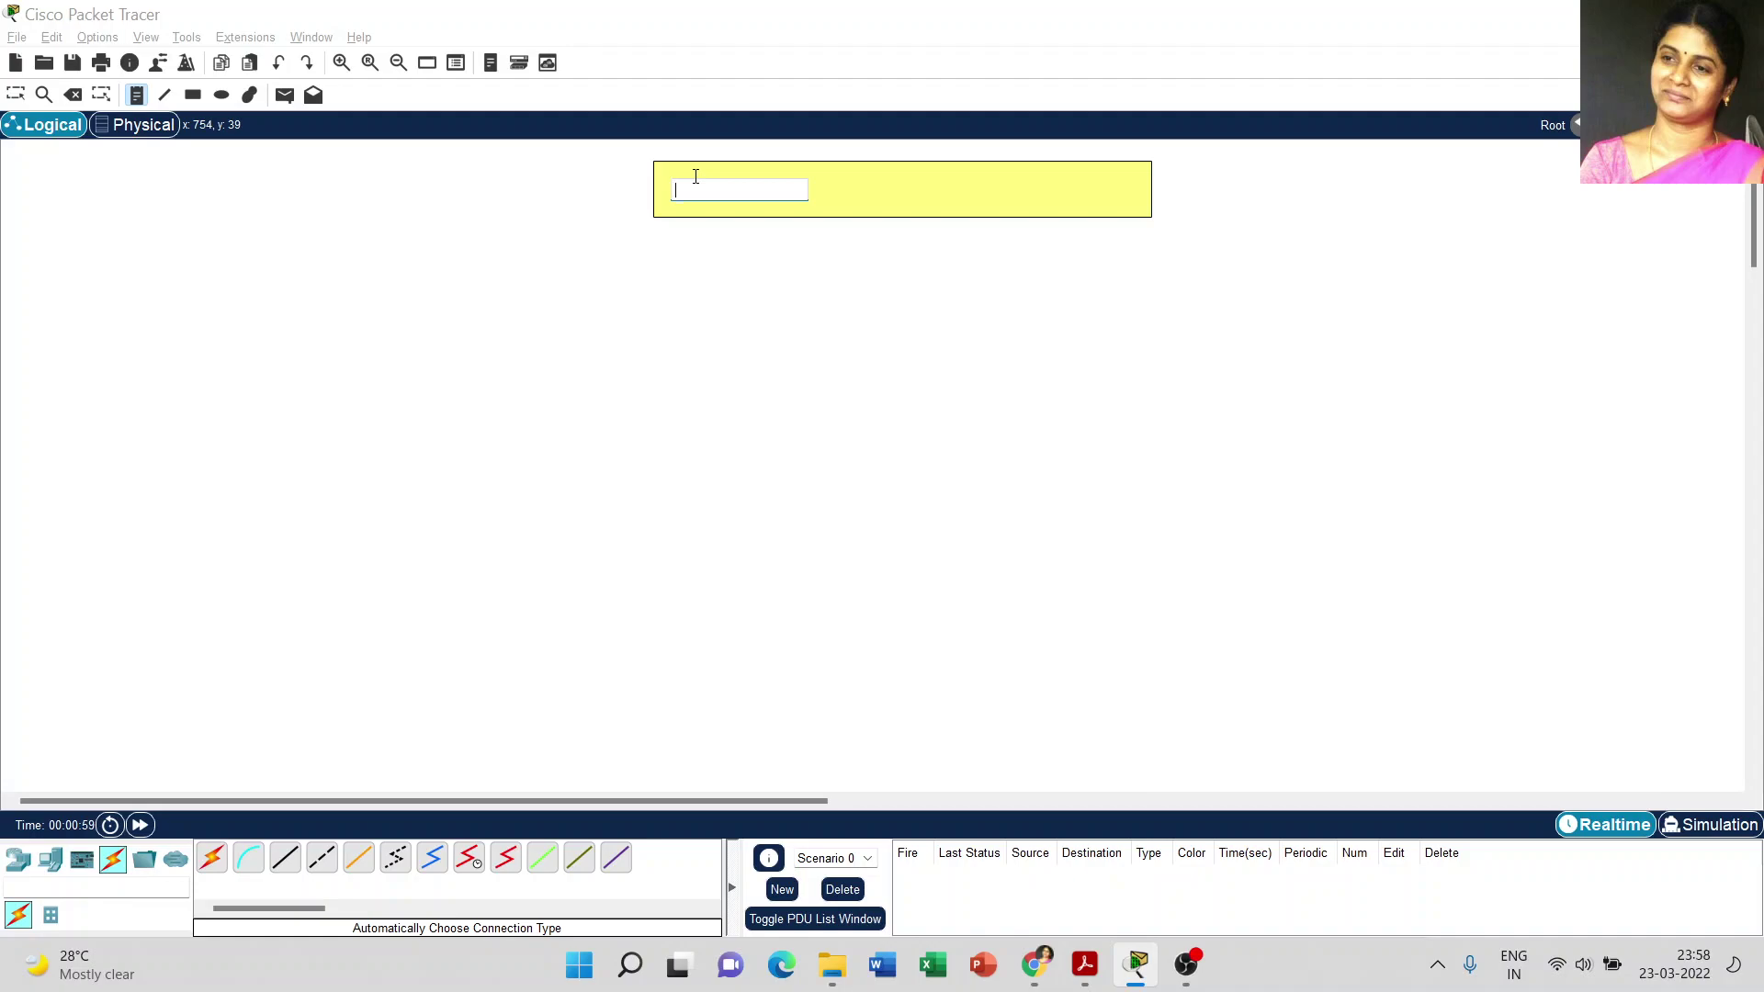
text(Dl)
text(AN)
text(D S)
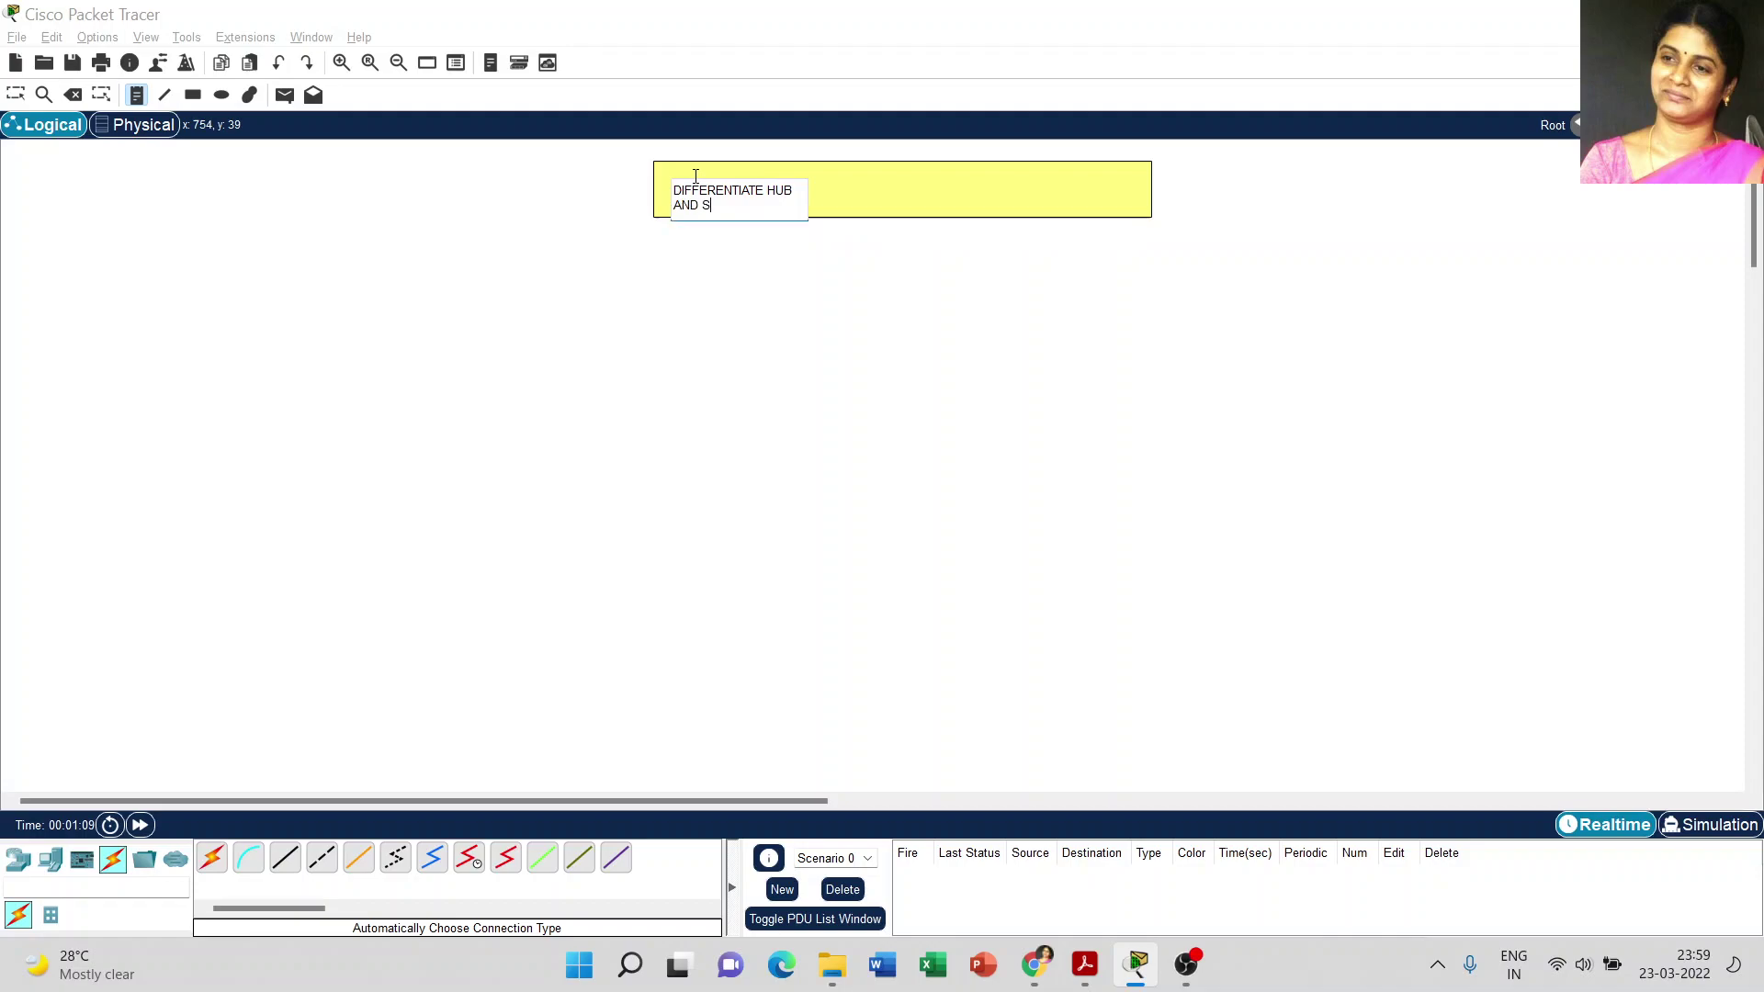
text(WITCH)
key(Escape)
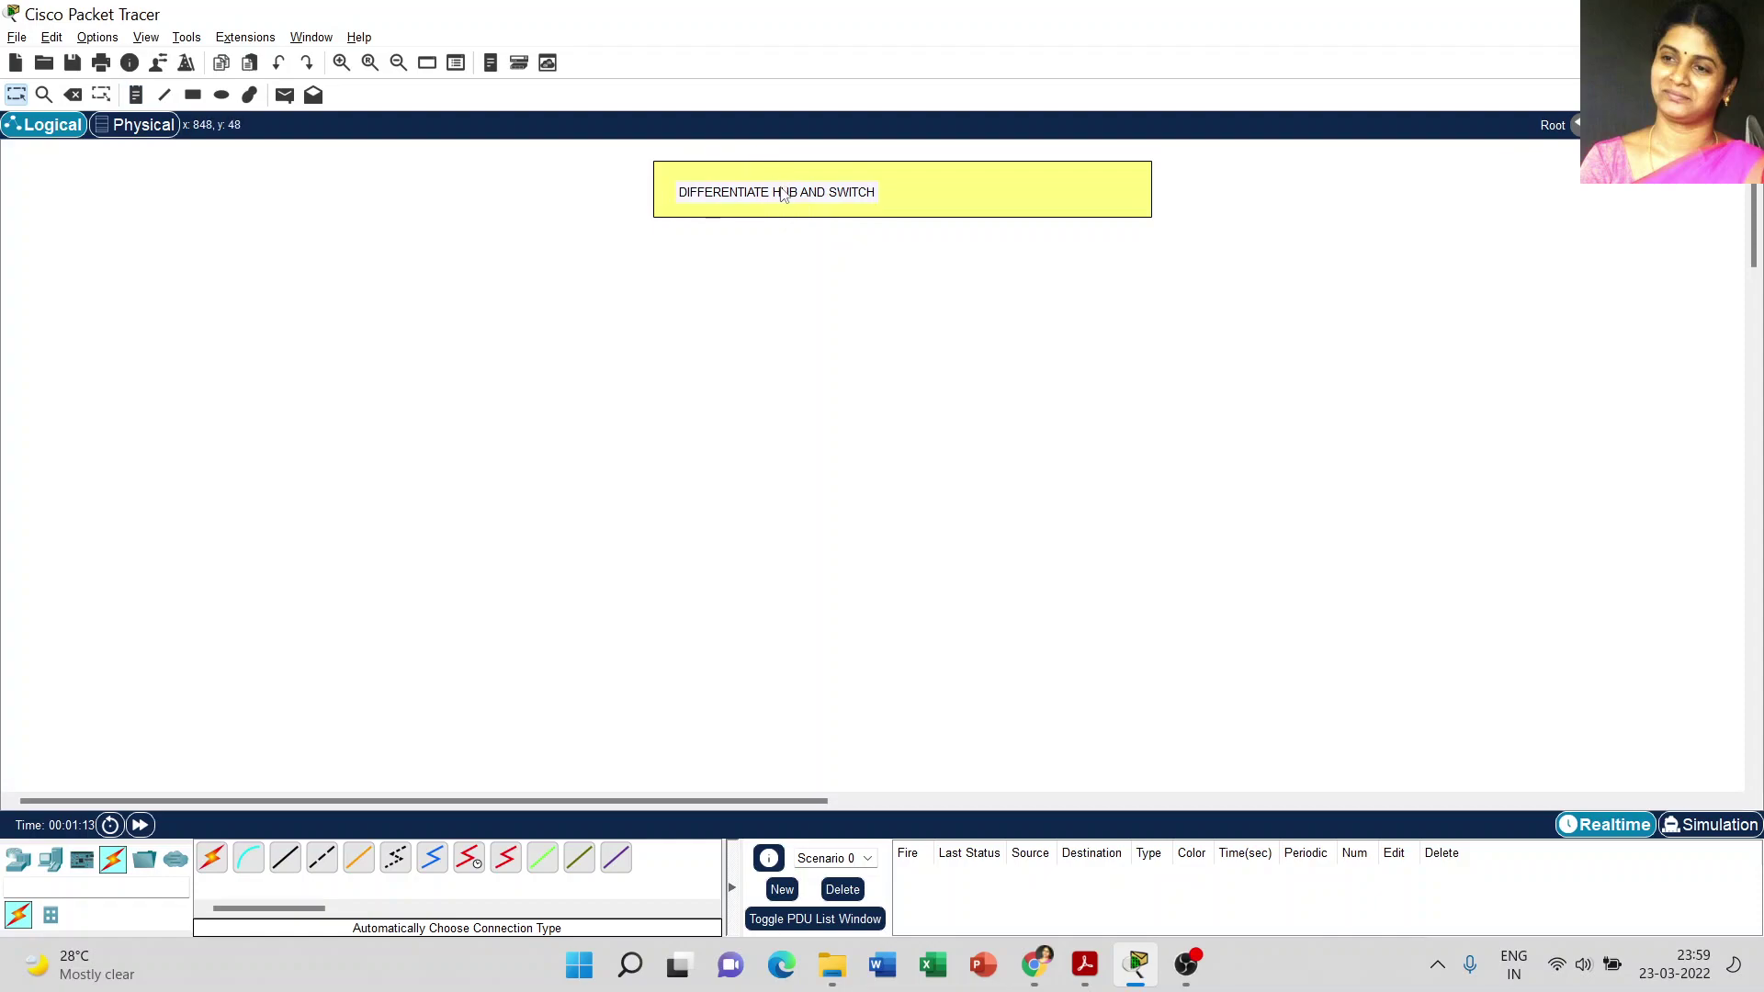
drag(779, 200, 897, 195)
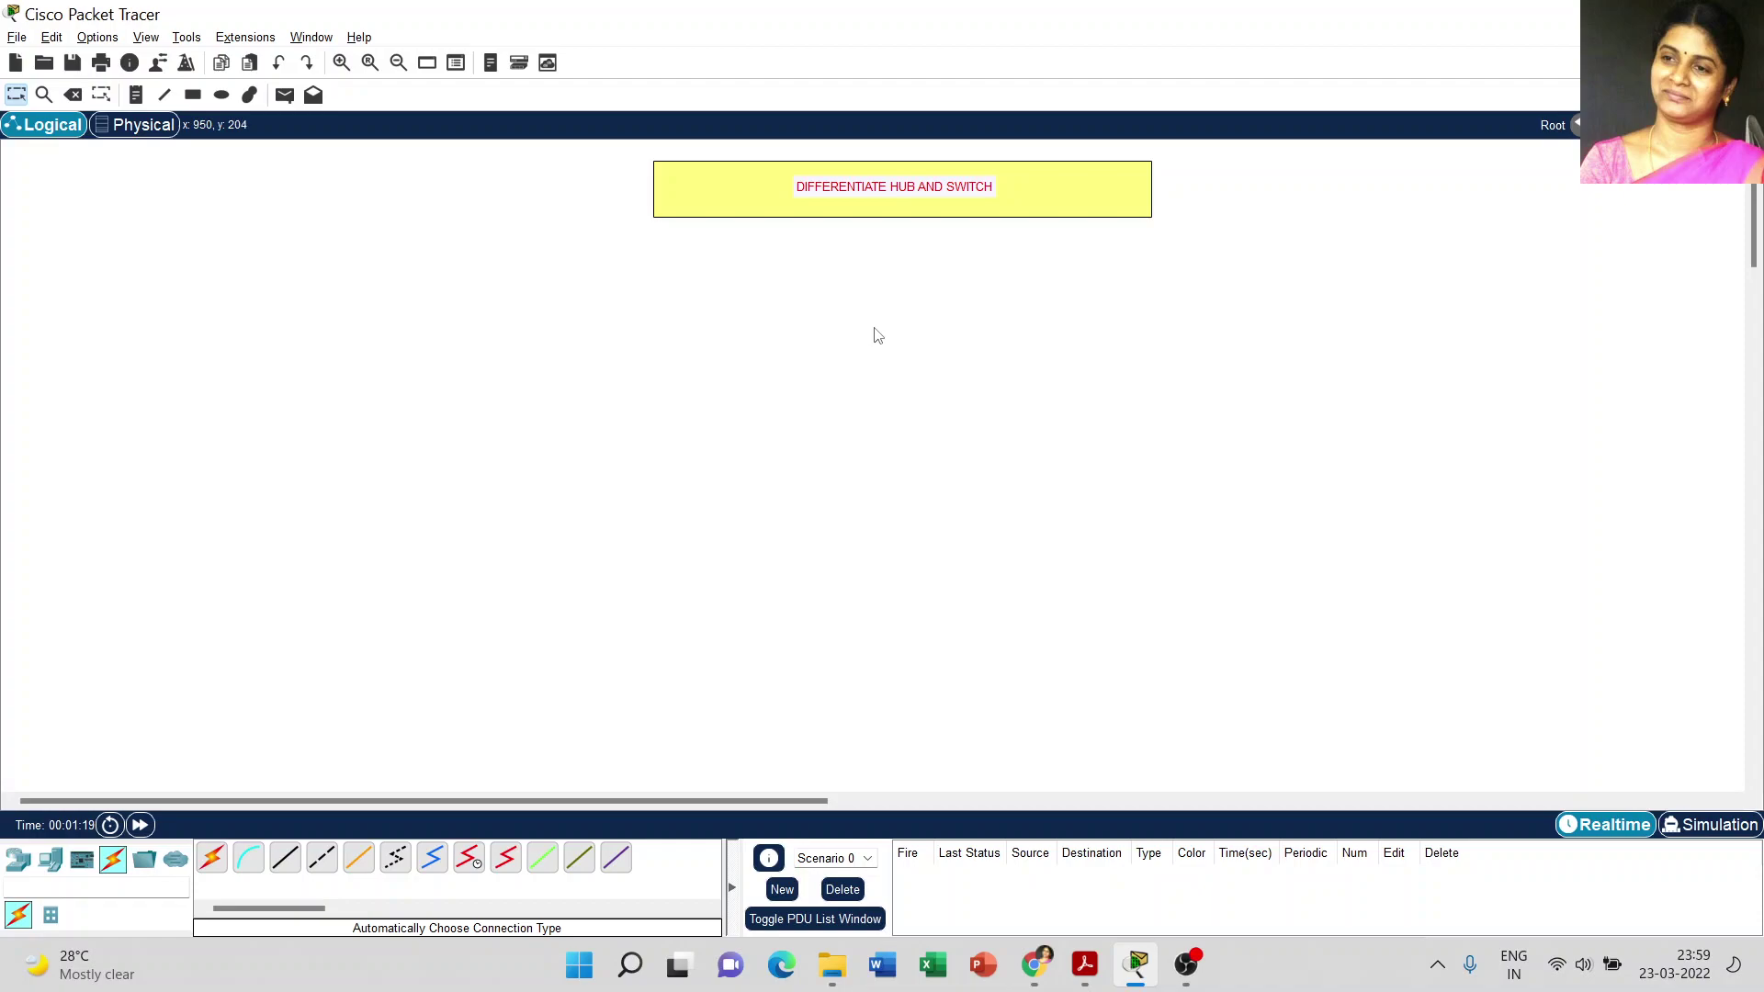
Place four generic PCs, PC0 to PC3, in a square on the left of the workspace
click(57, 868)
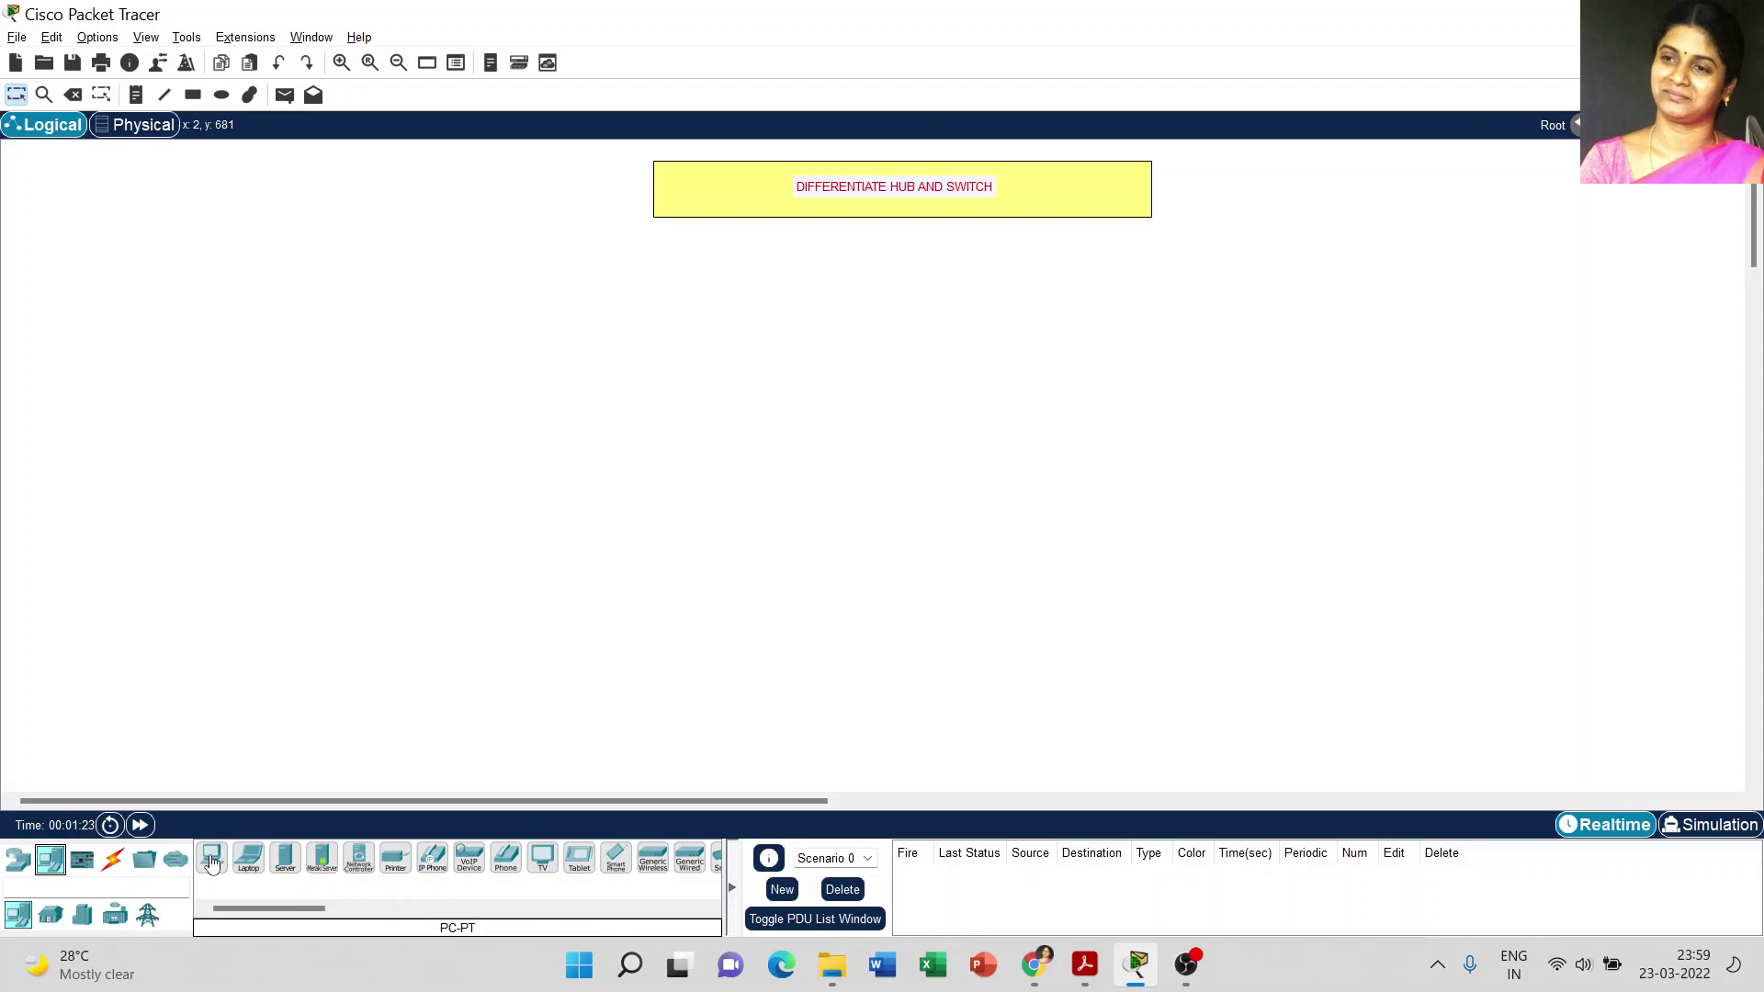
click(212, 866)
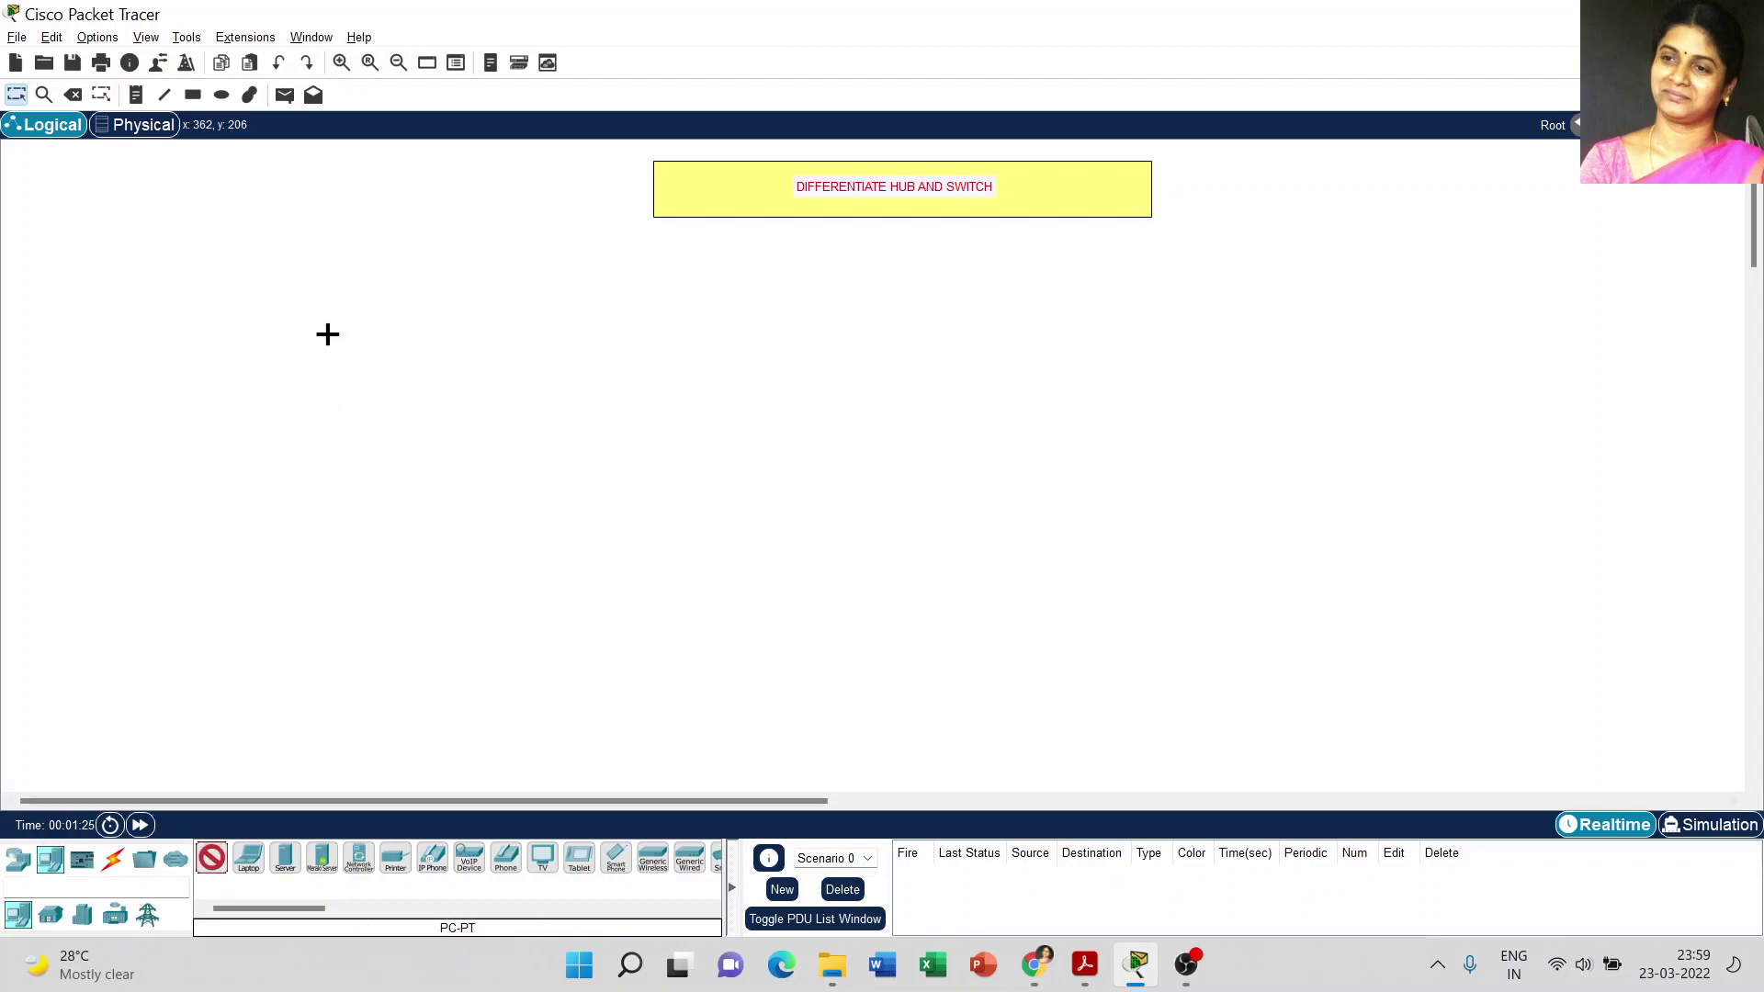
click(318, 333)
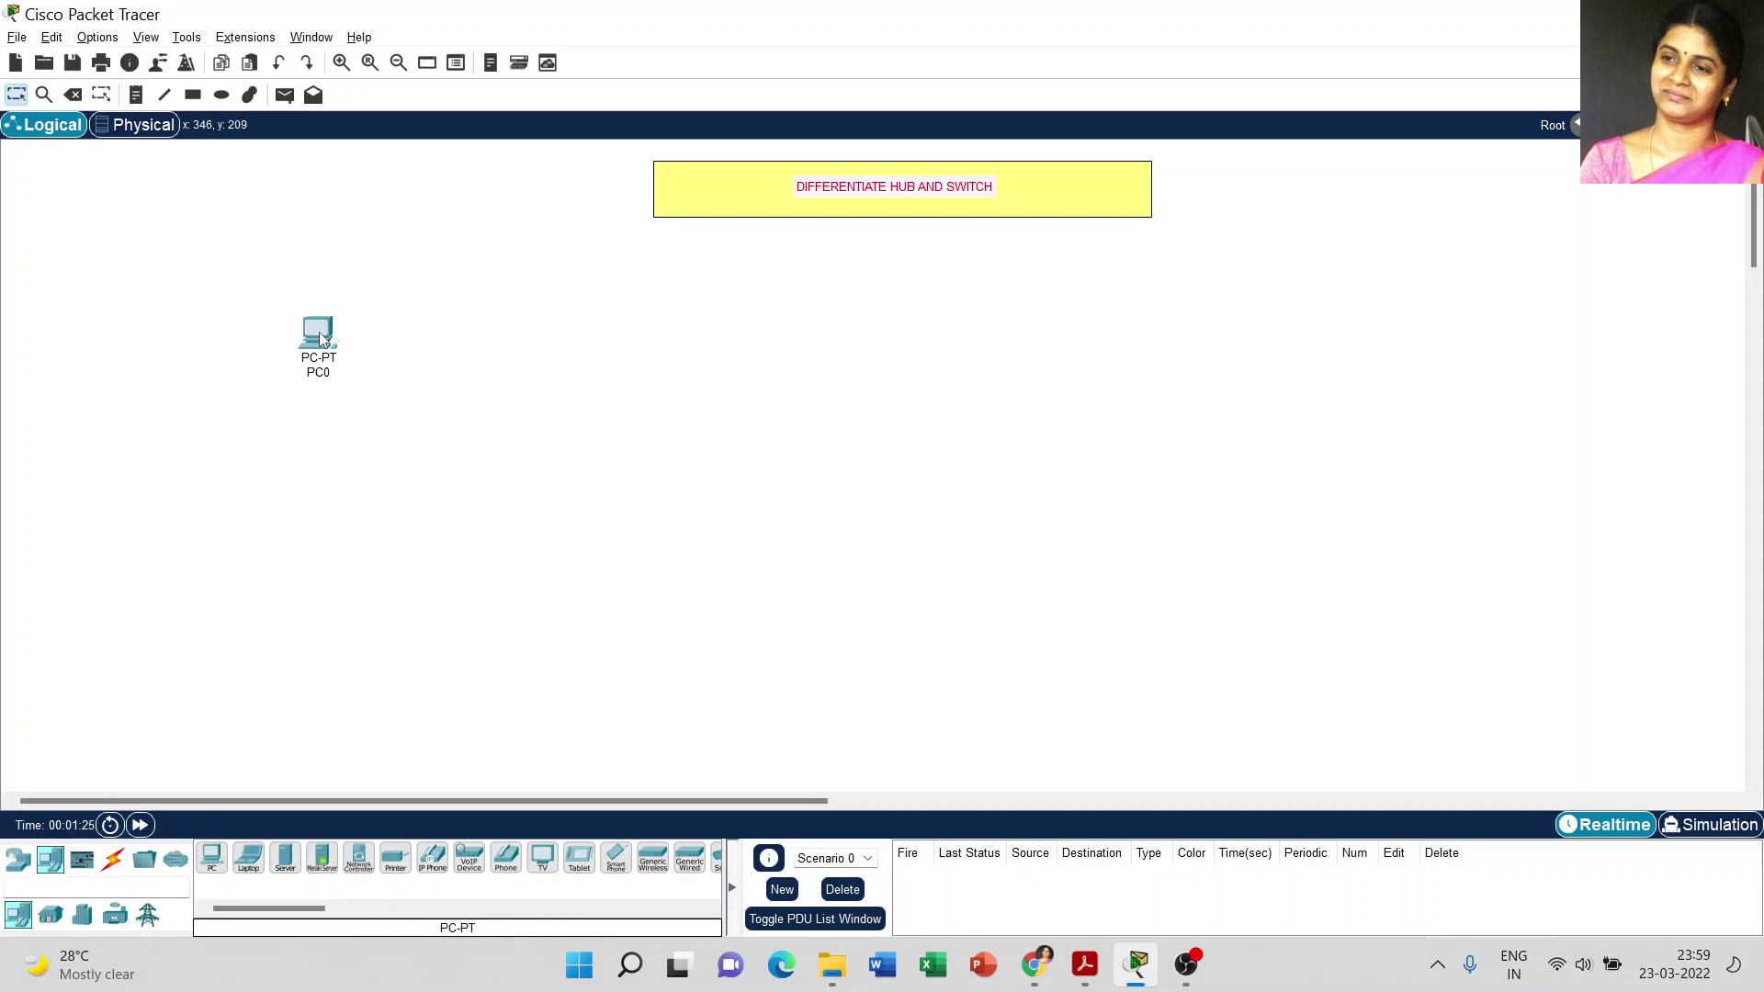
click(294, 560)
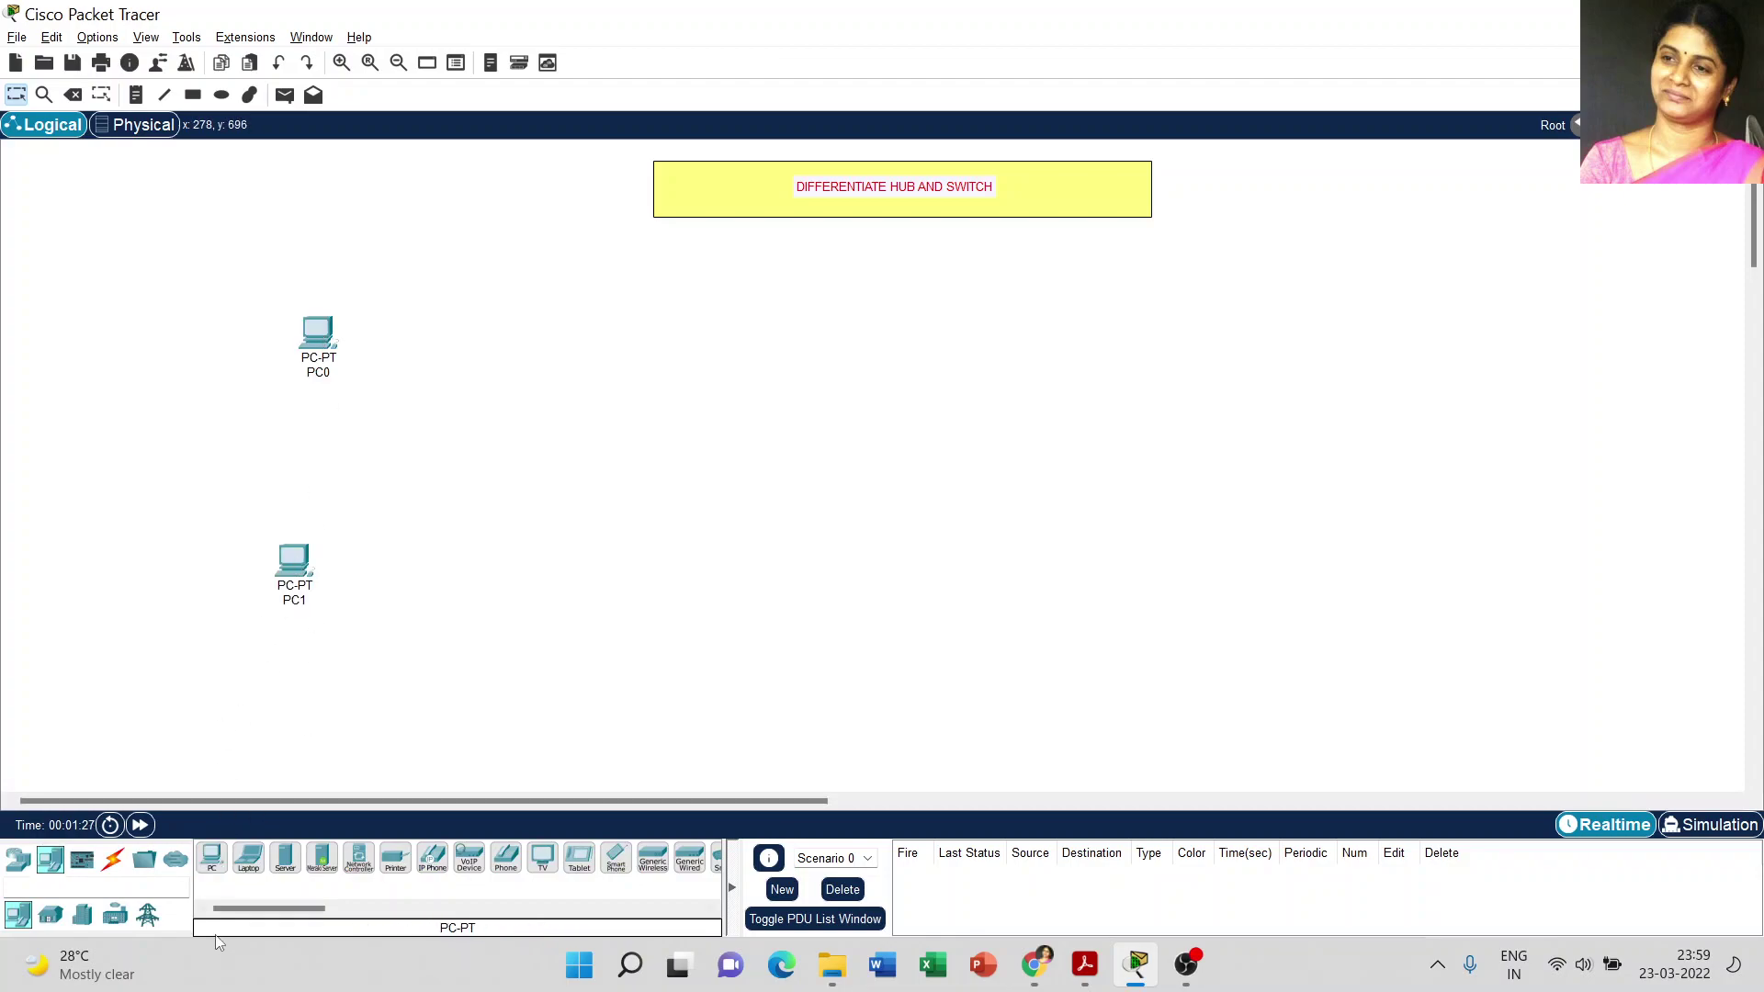
click(212, 859)
click(615, 328)
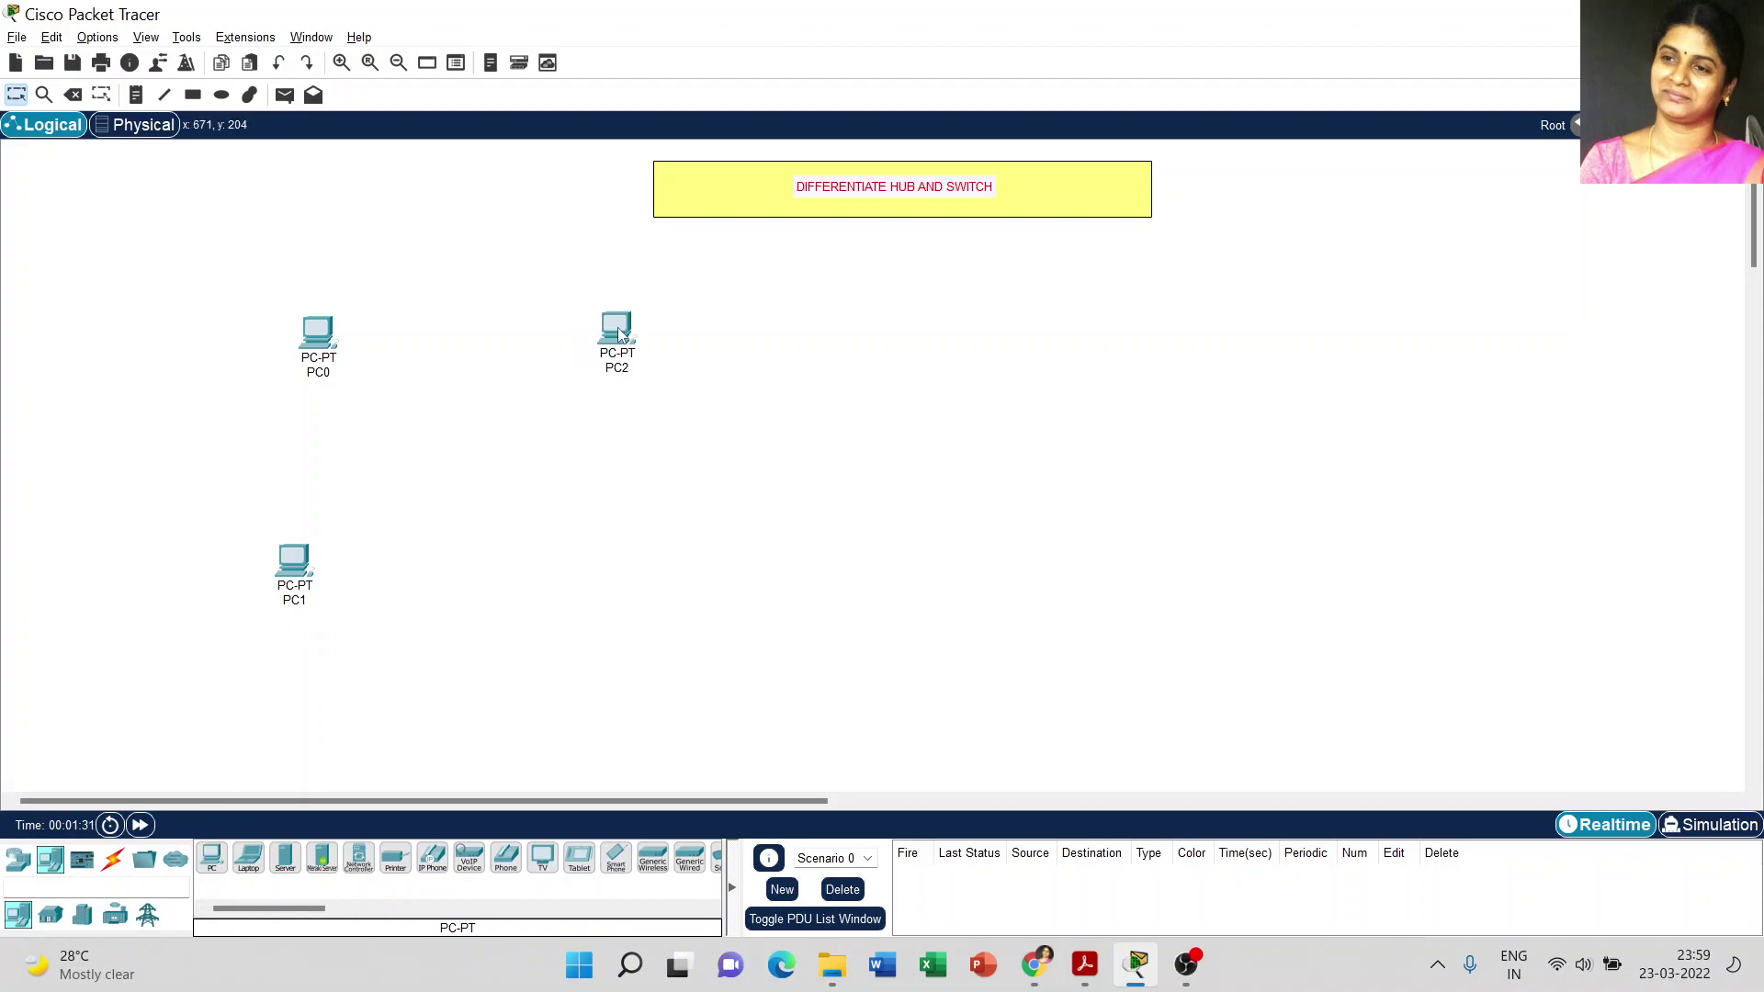
click(598, 565)
drag(321, 338, 312, 332)
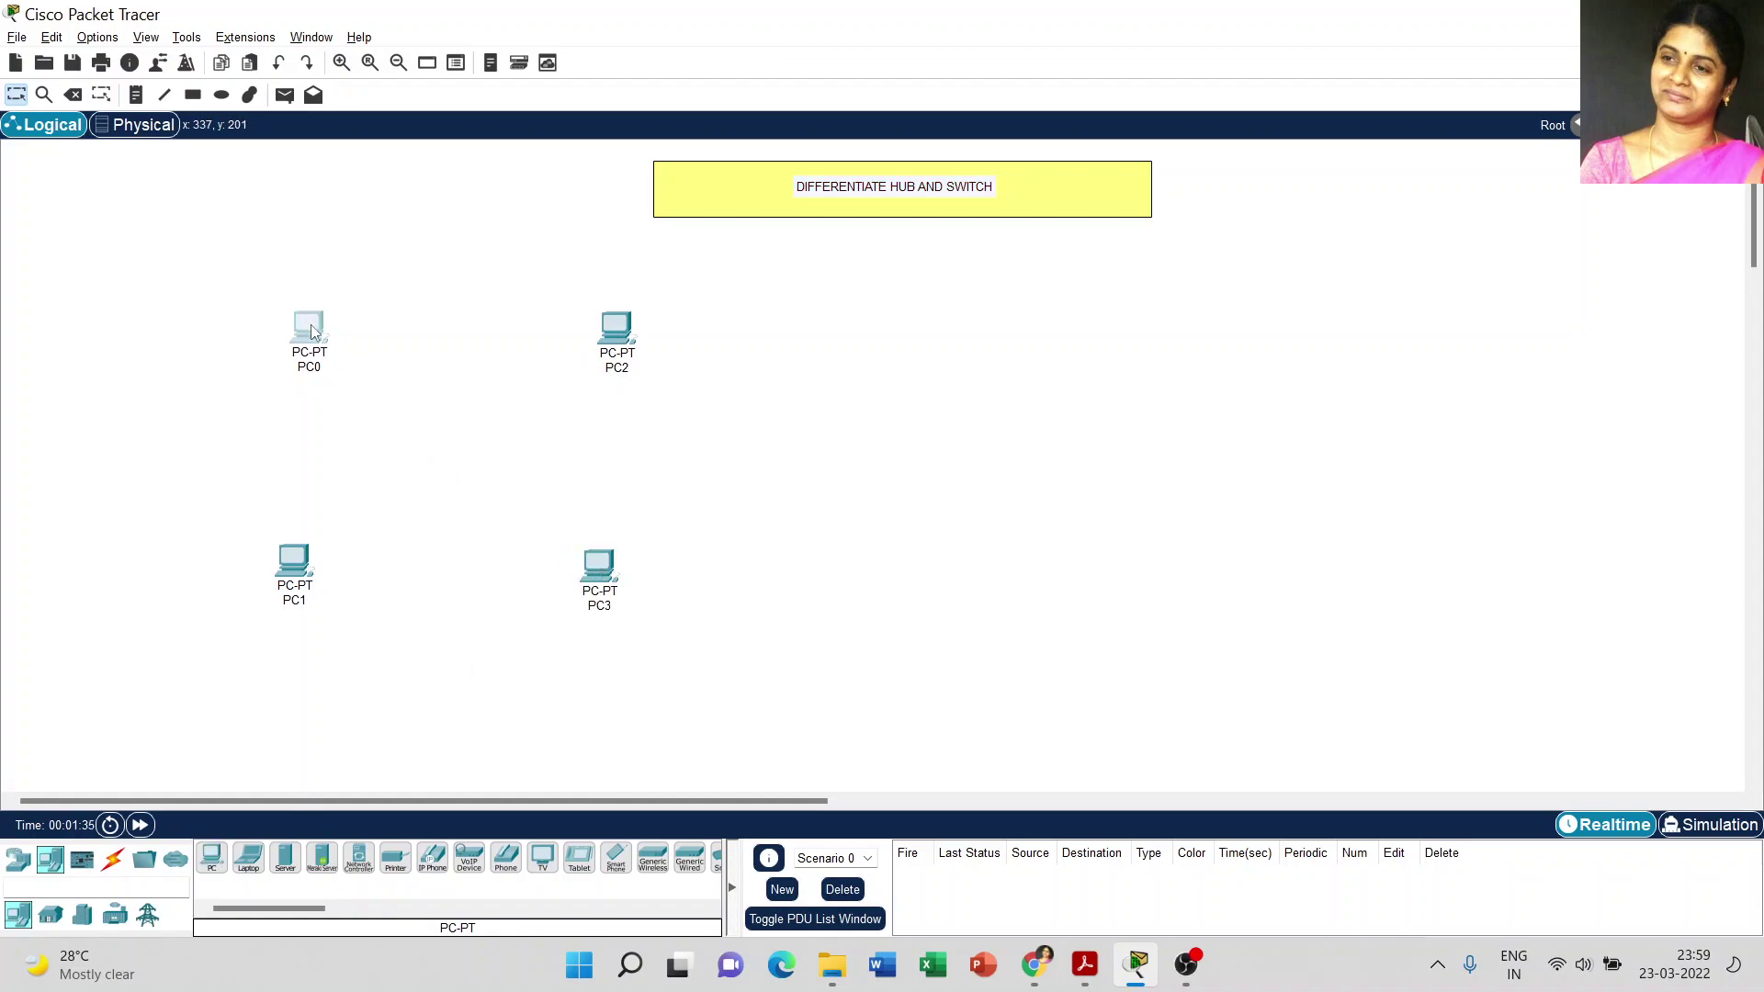
Place a generic hub, Hub0, in the middle of the four PCs
click(18, 860)
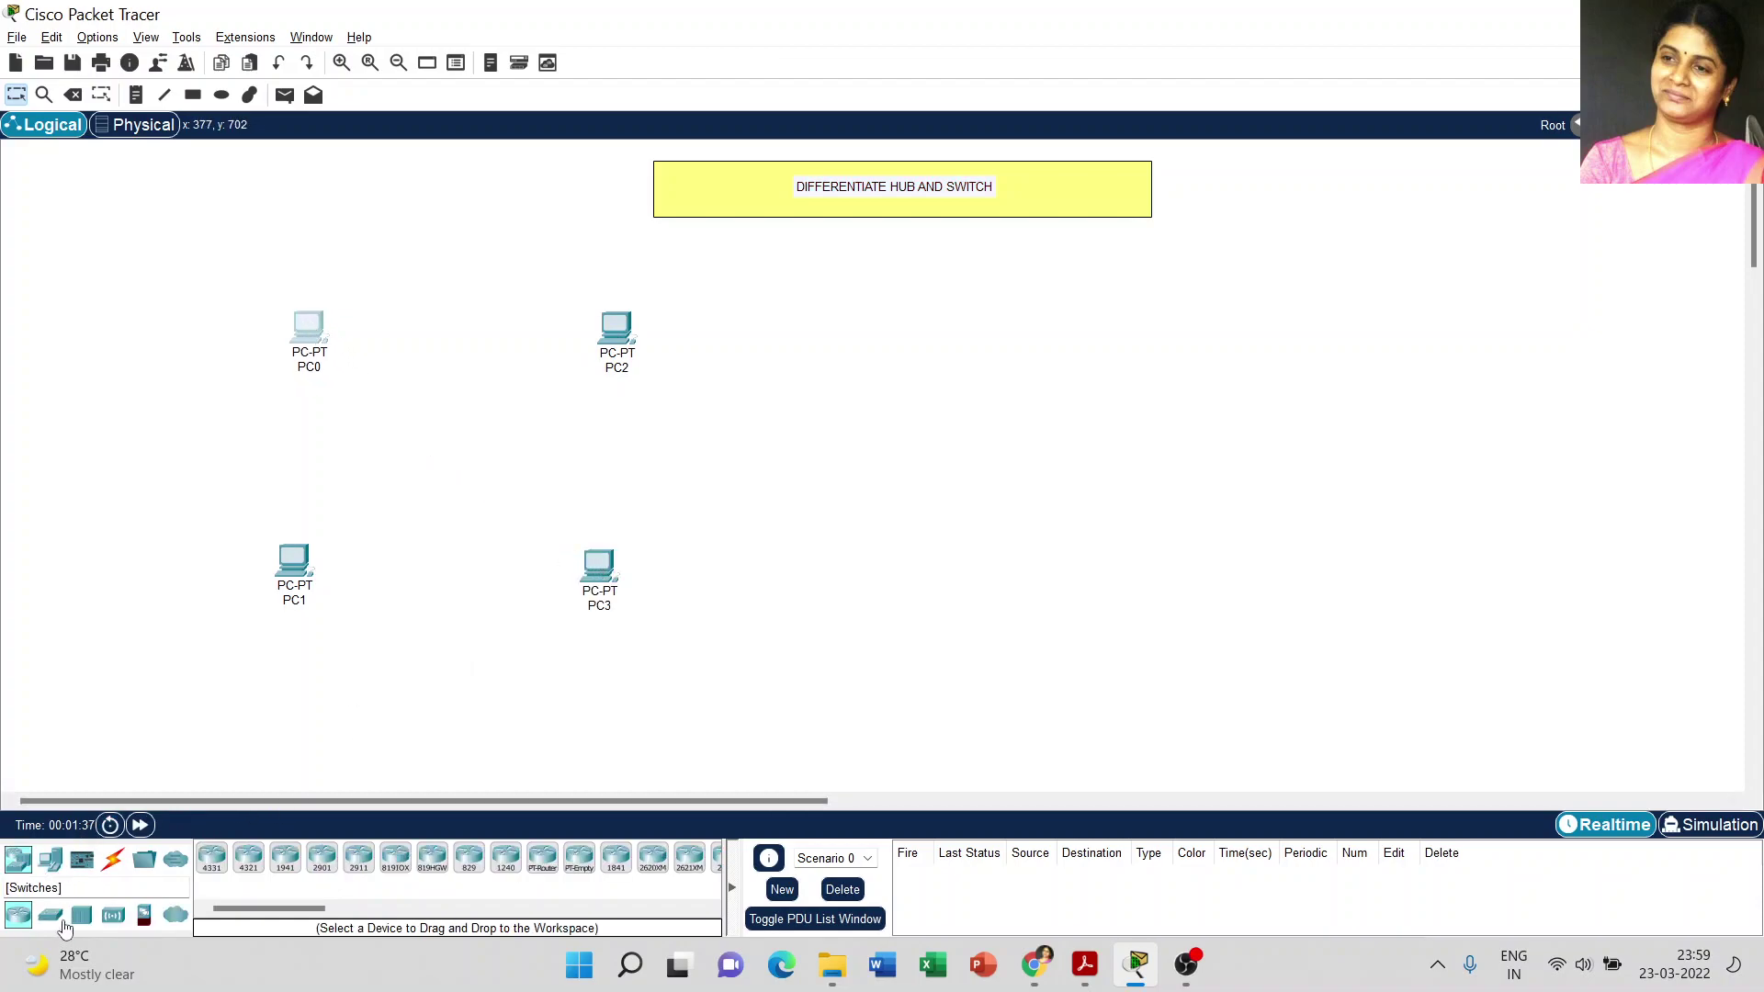
click(82, 914)
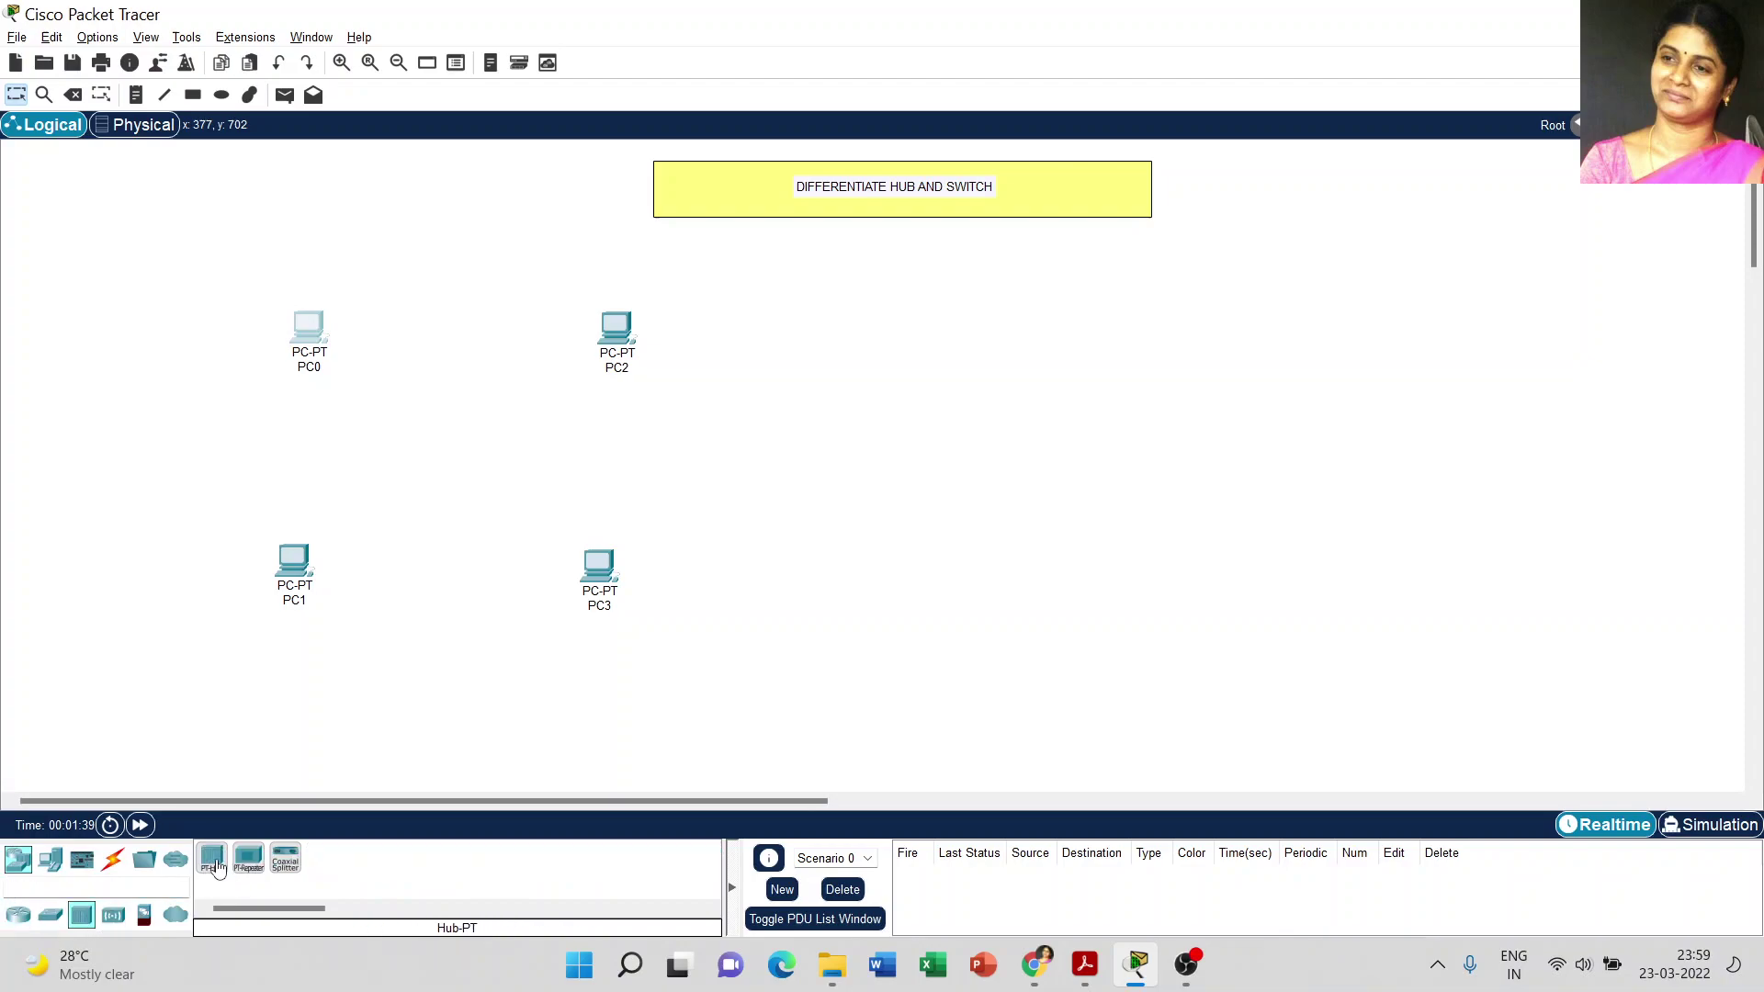
click(217, 863)
click(442, 437)
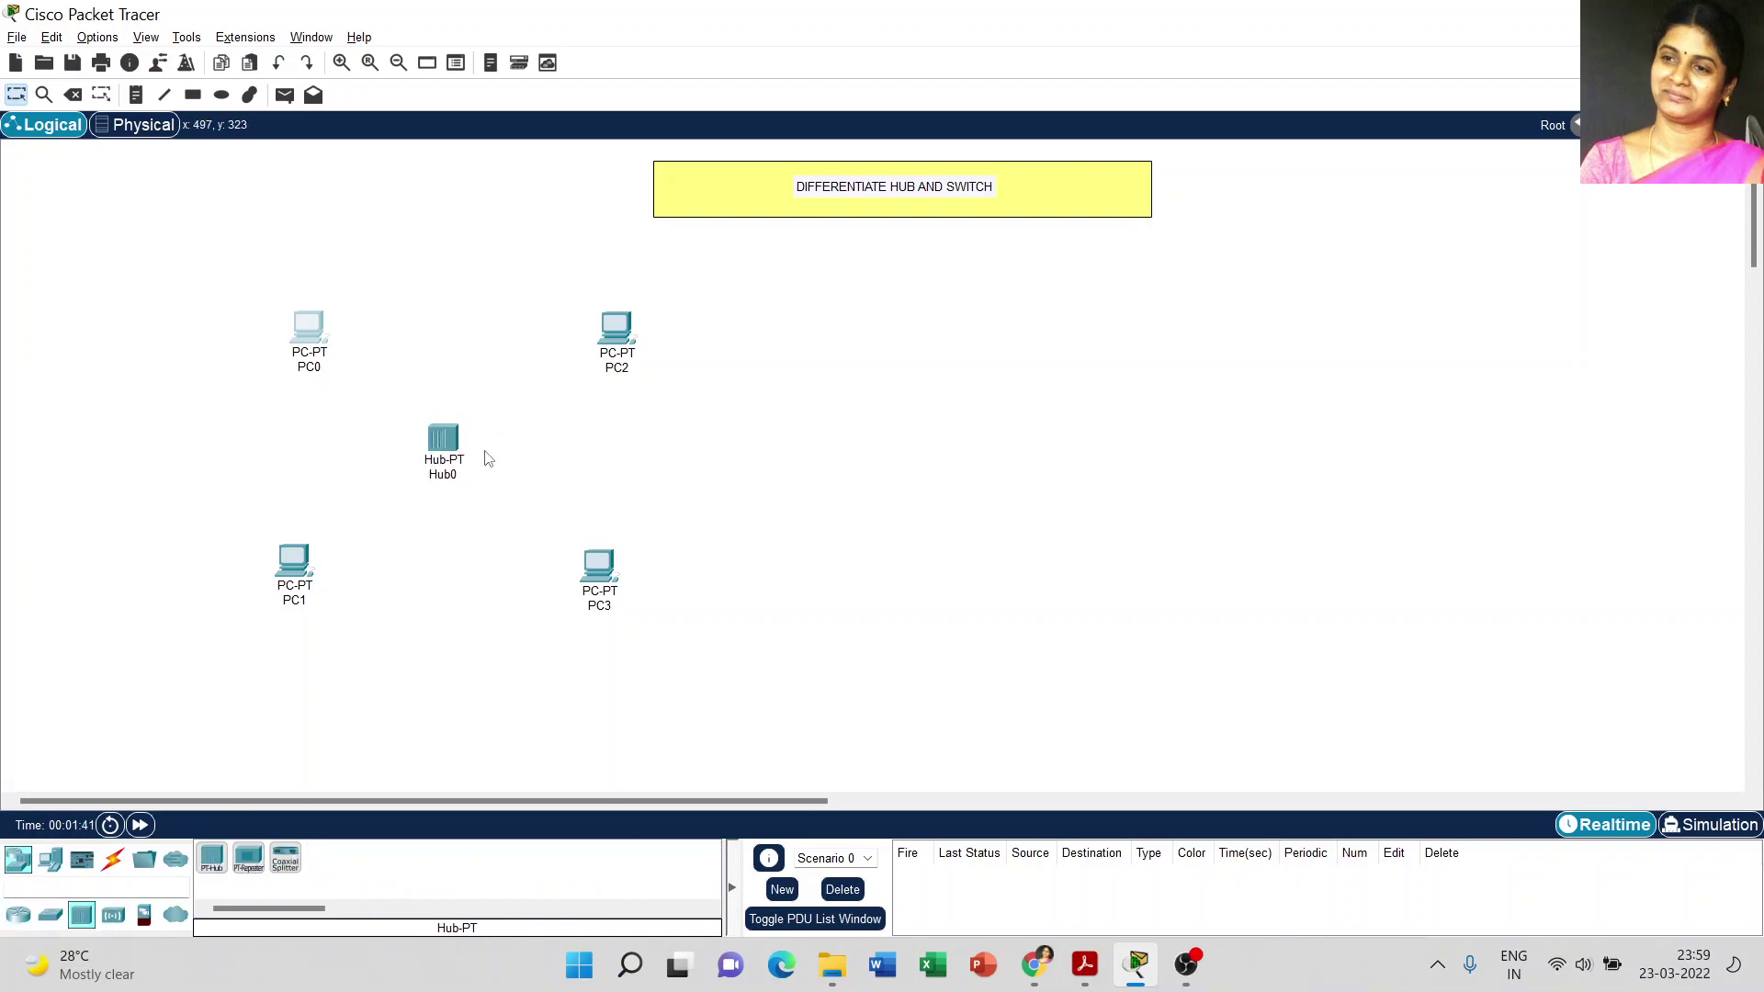
Cable PC0 and PC1 to Hub0 using the automatic connection type
click(113, 859)
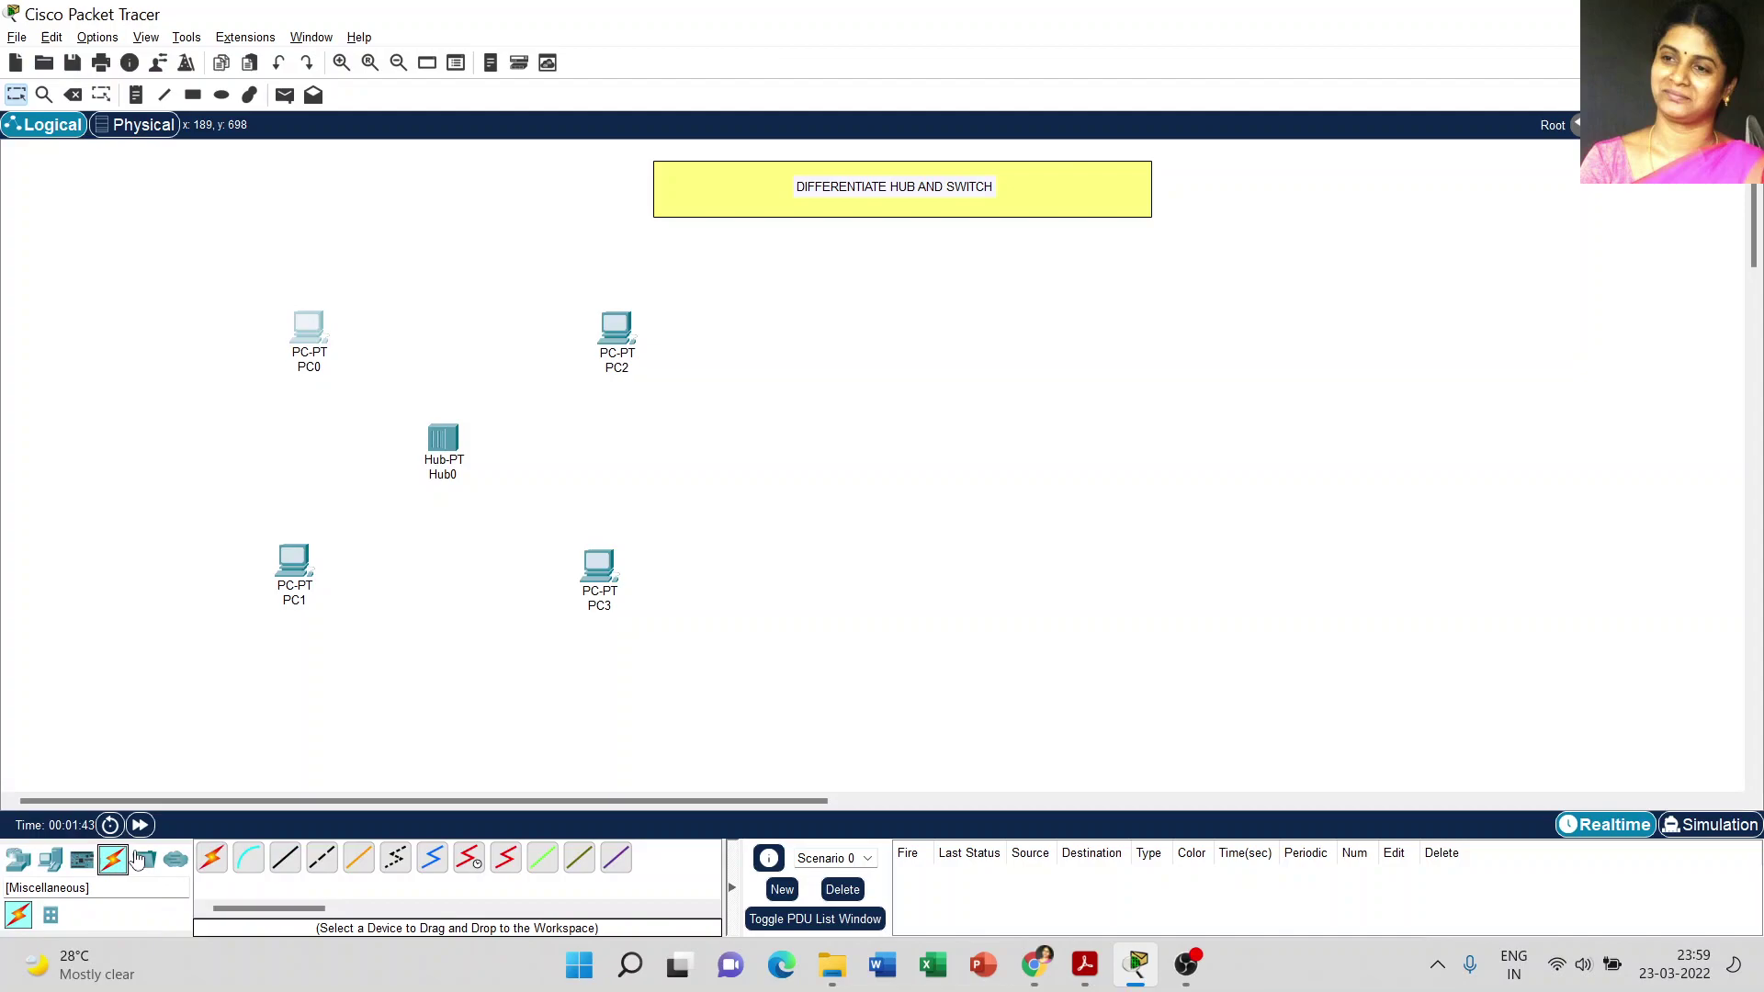
click(214, 862)
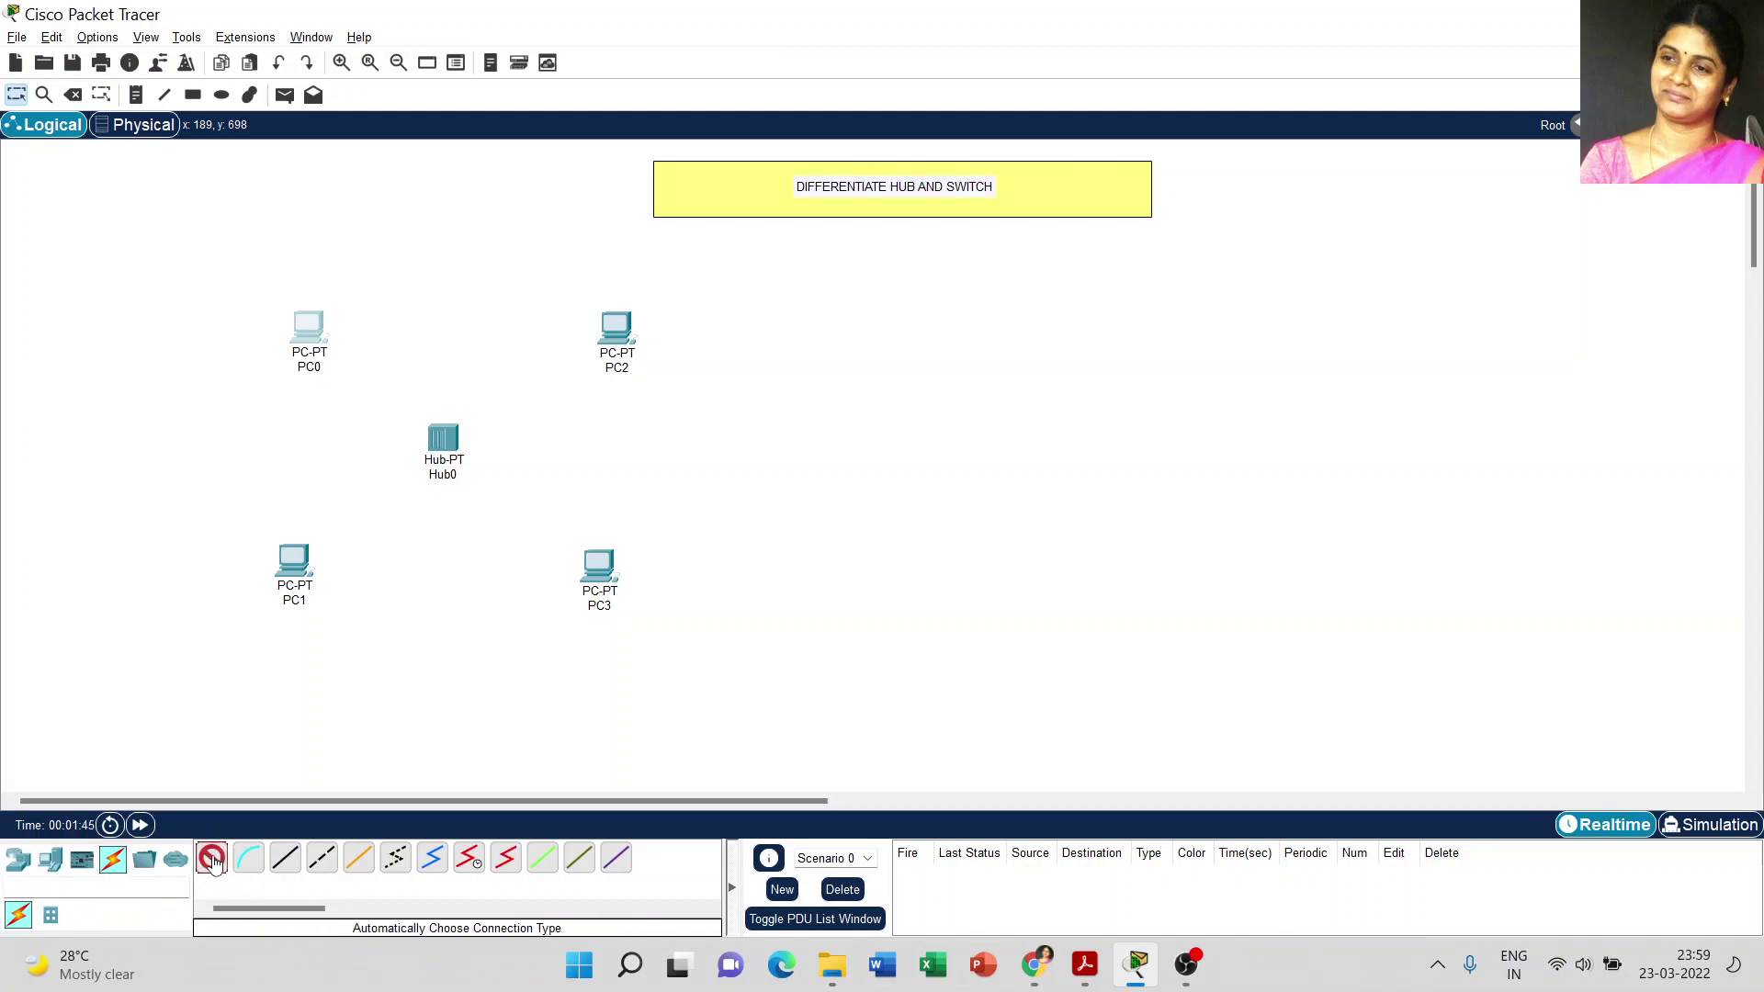
click(328, 348)
click(442, 438)
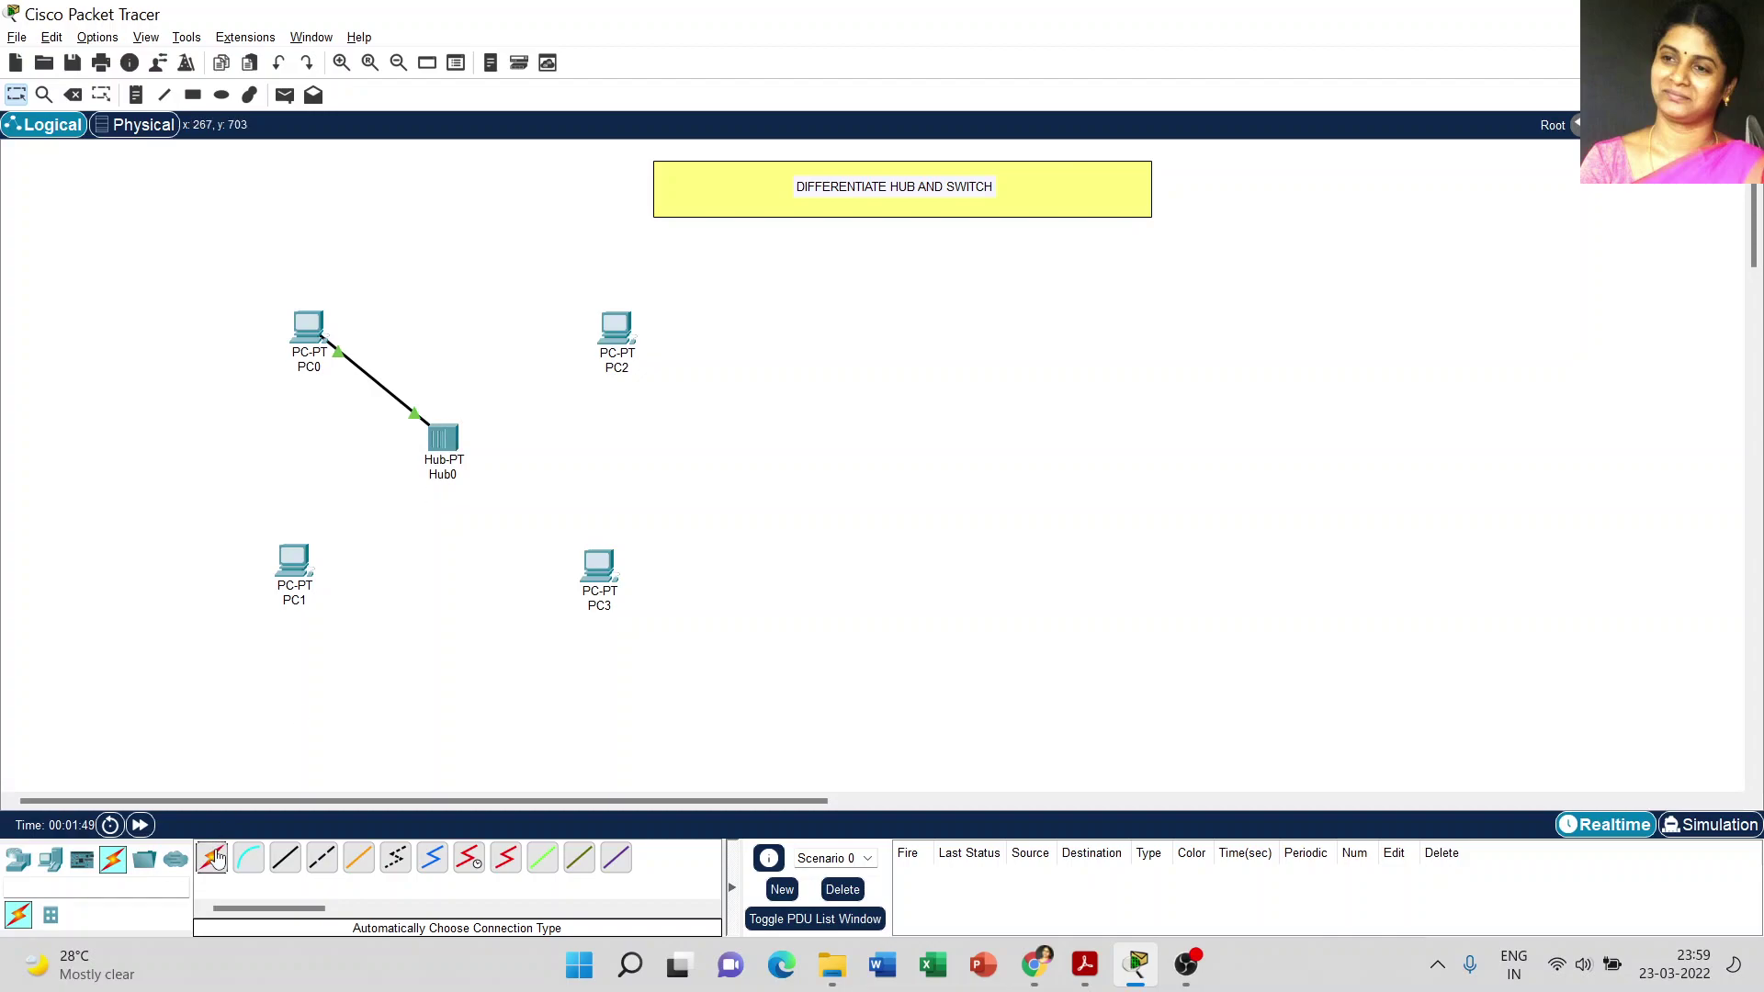
click(213, 857)
click(303, 560)
click(433, 448)
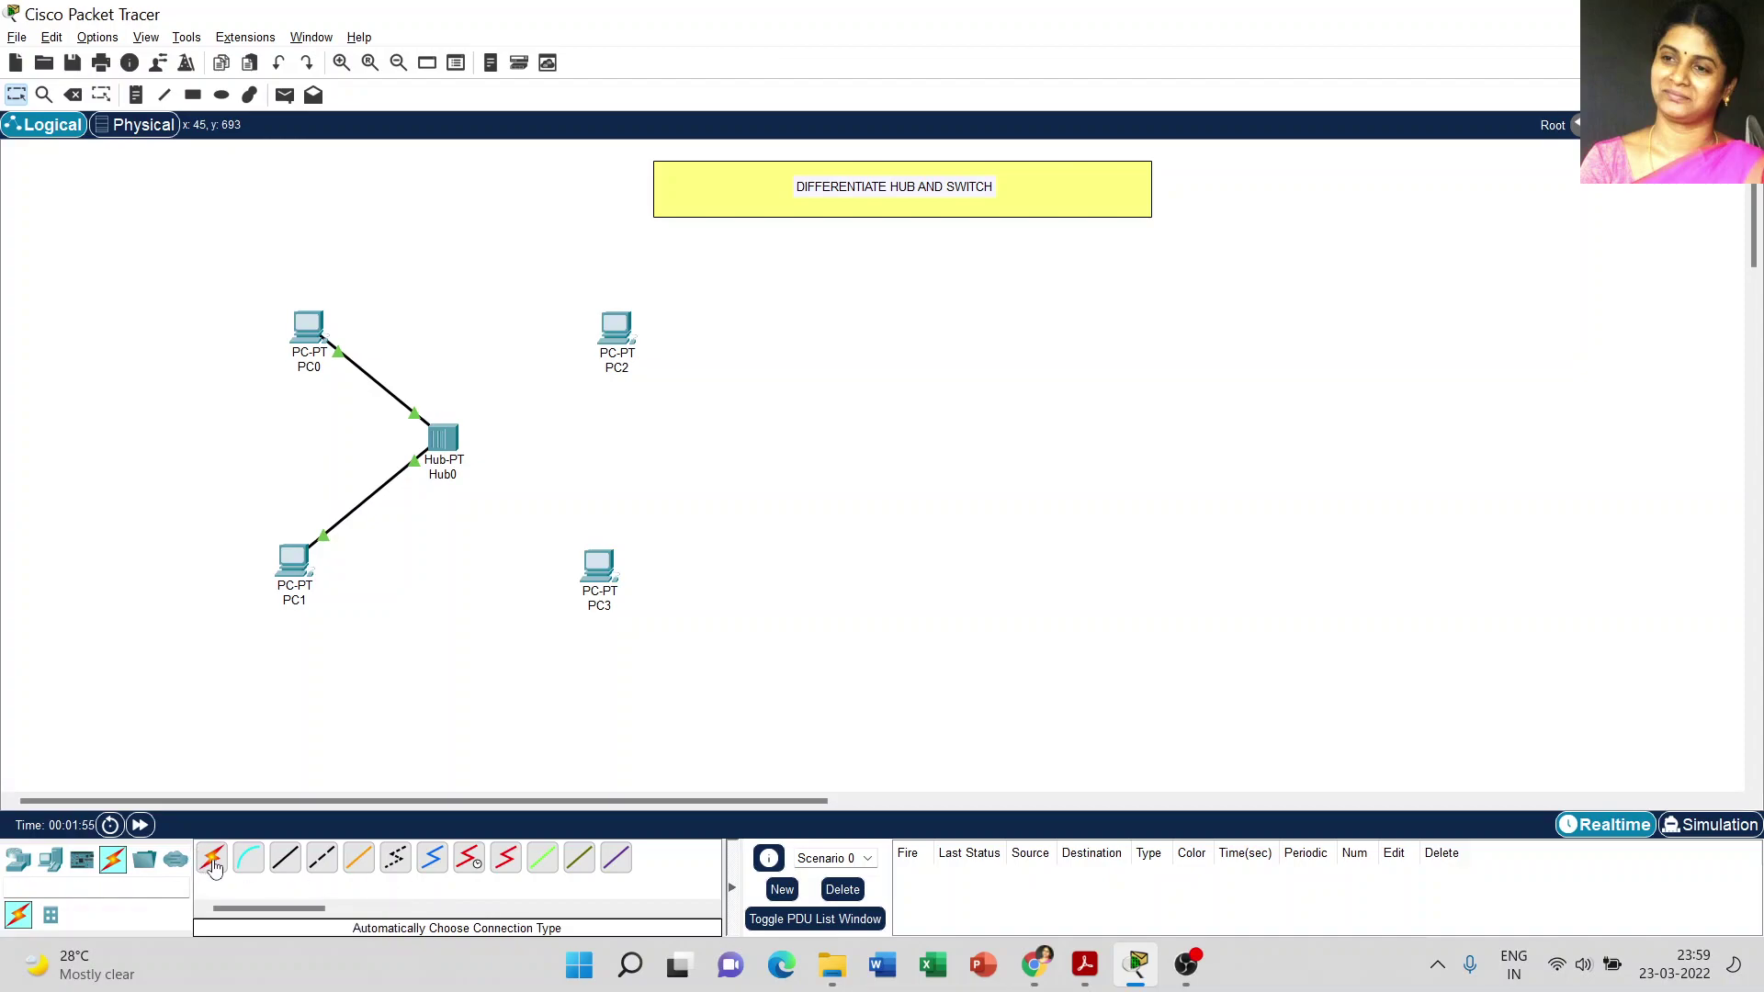
Cable PC2 and PC3 to Hub0 with automatic connections as well
click(213, 858)
click(617, 328)
click(445, 437)
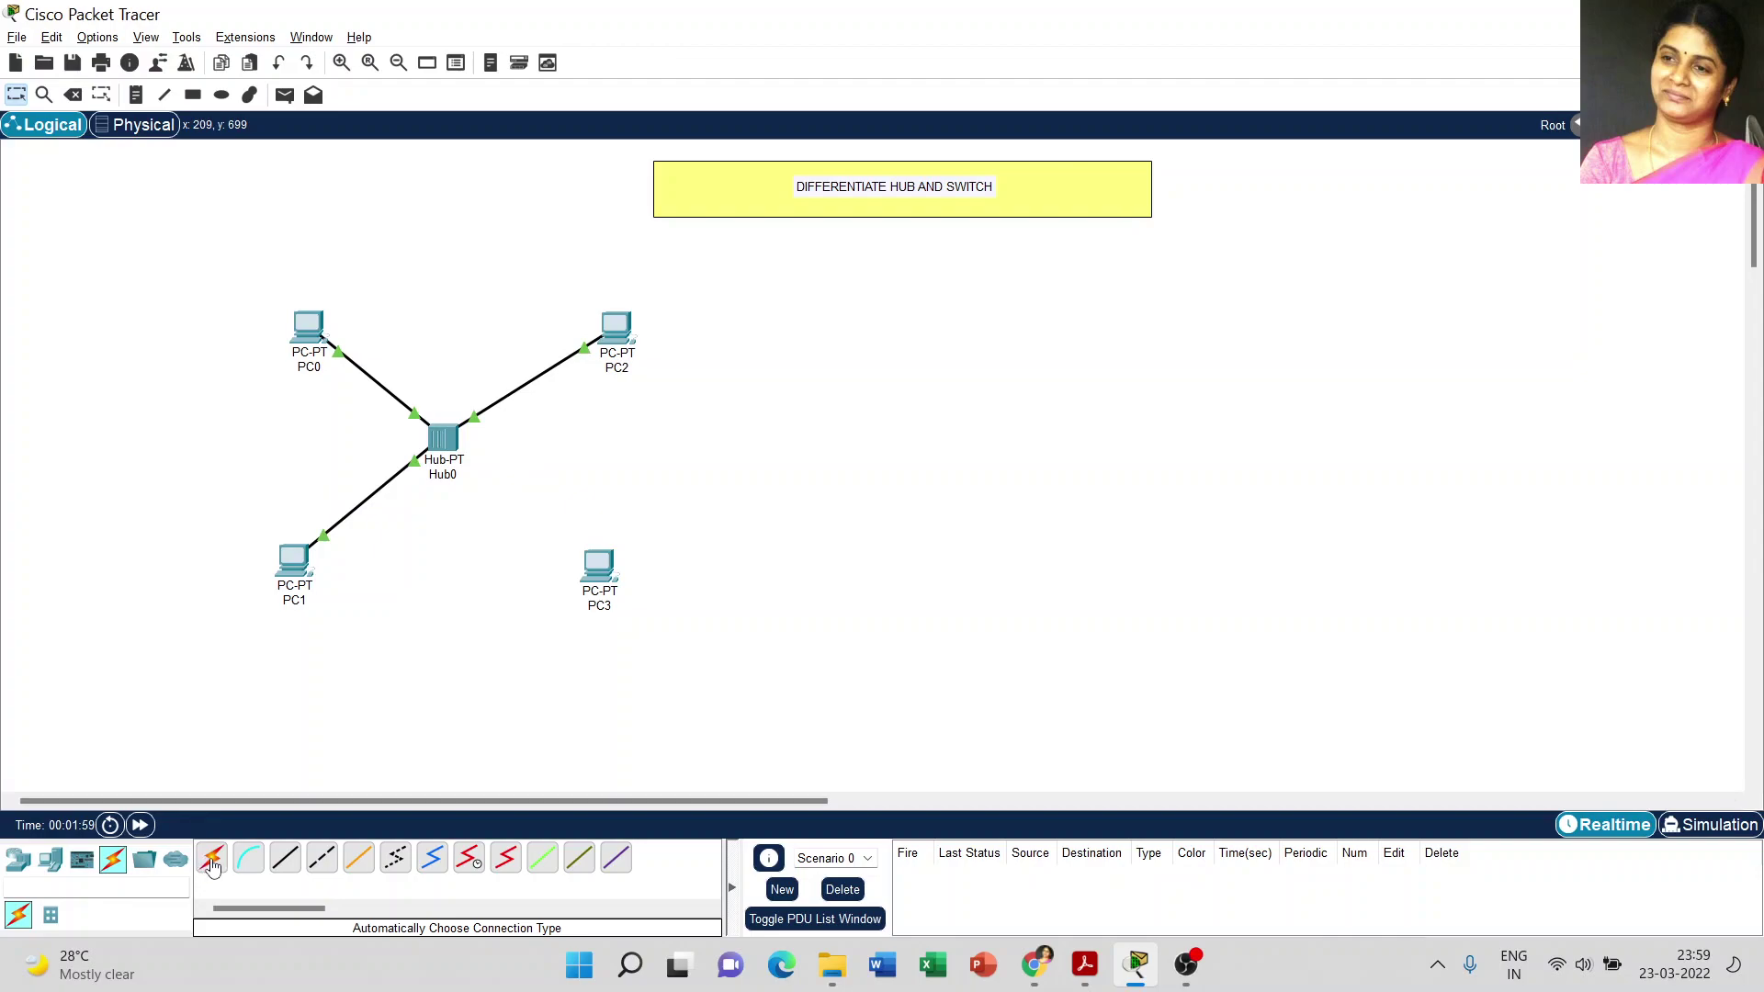
click(213, 859)
click(598, 565)
click(444, 438)
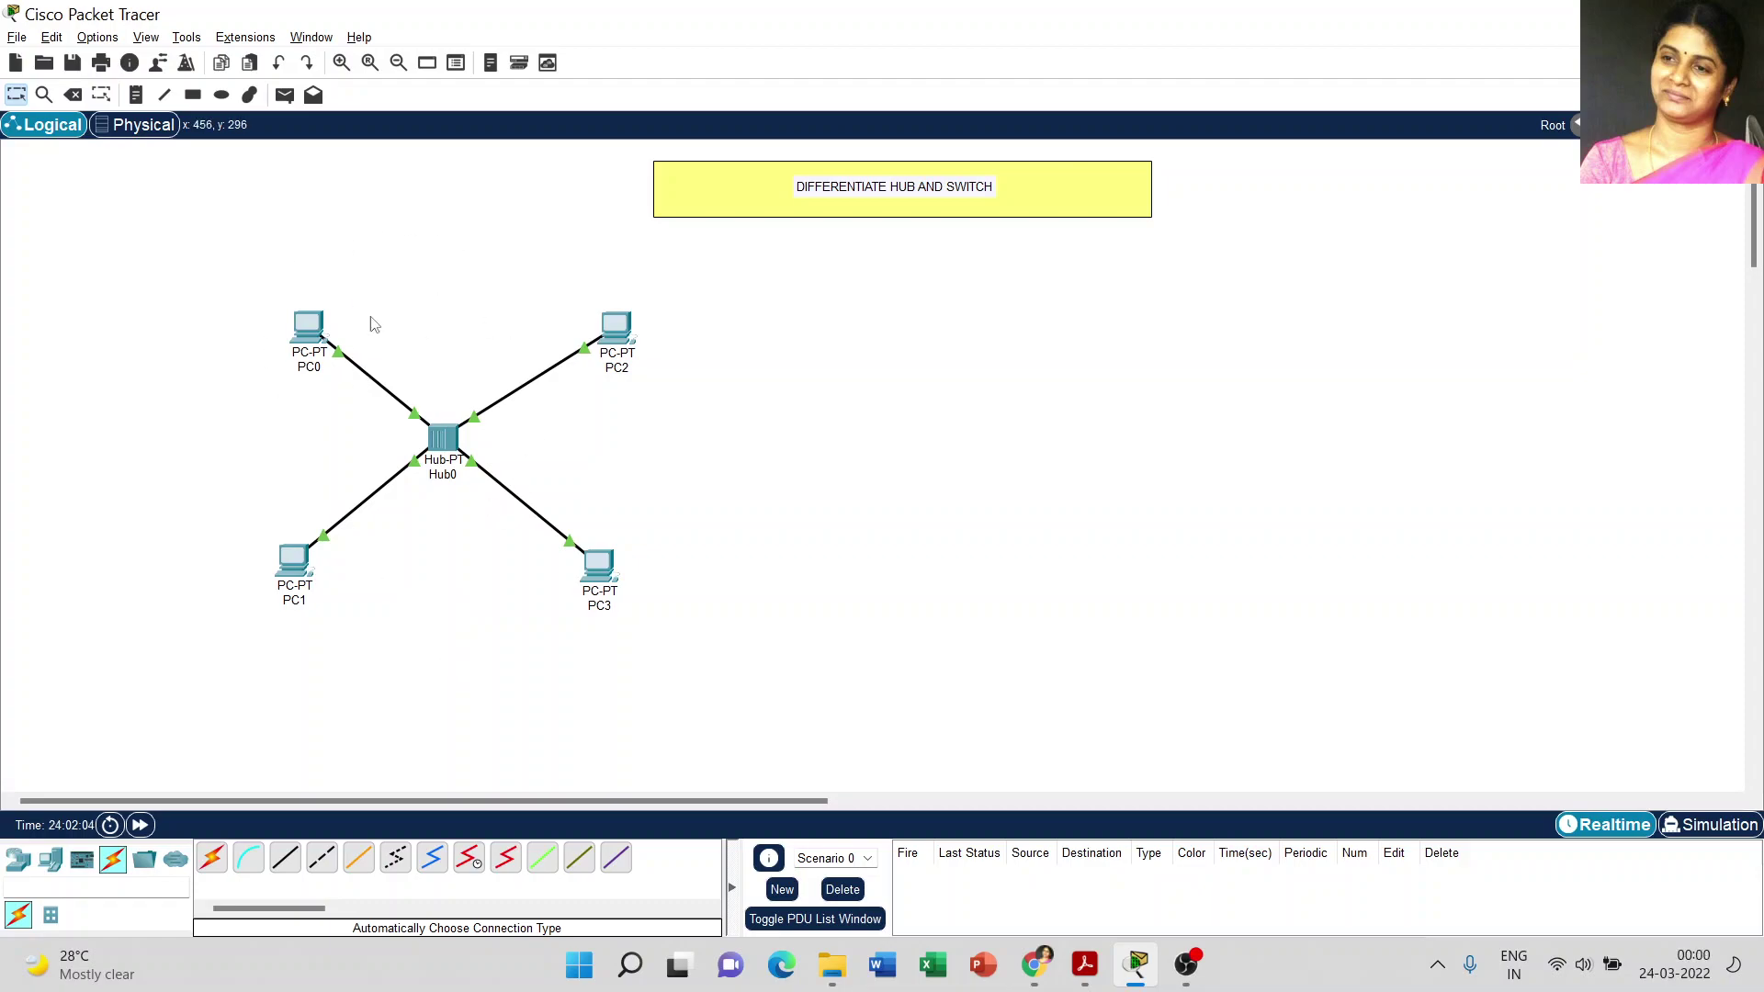
Label the hub network with a 'NETWORK CONNECTION 1' note and select a generic PC
click(135, 95)
click(387, 279)
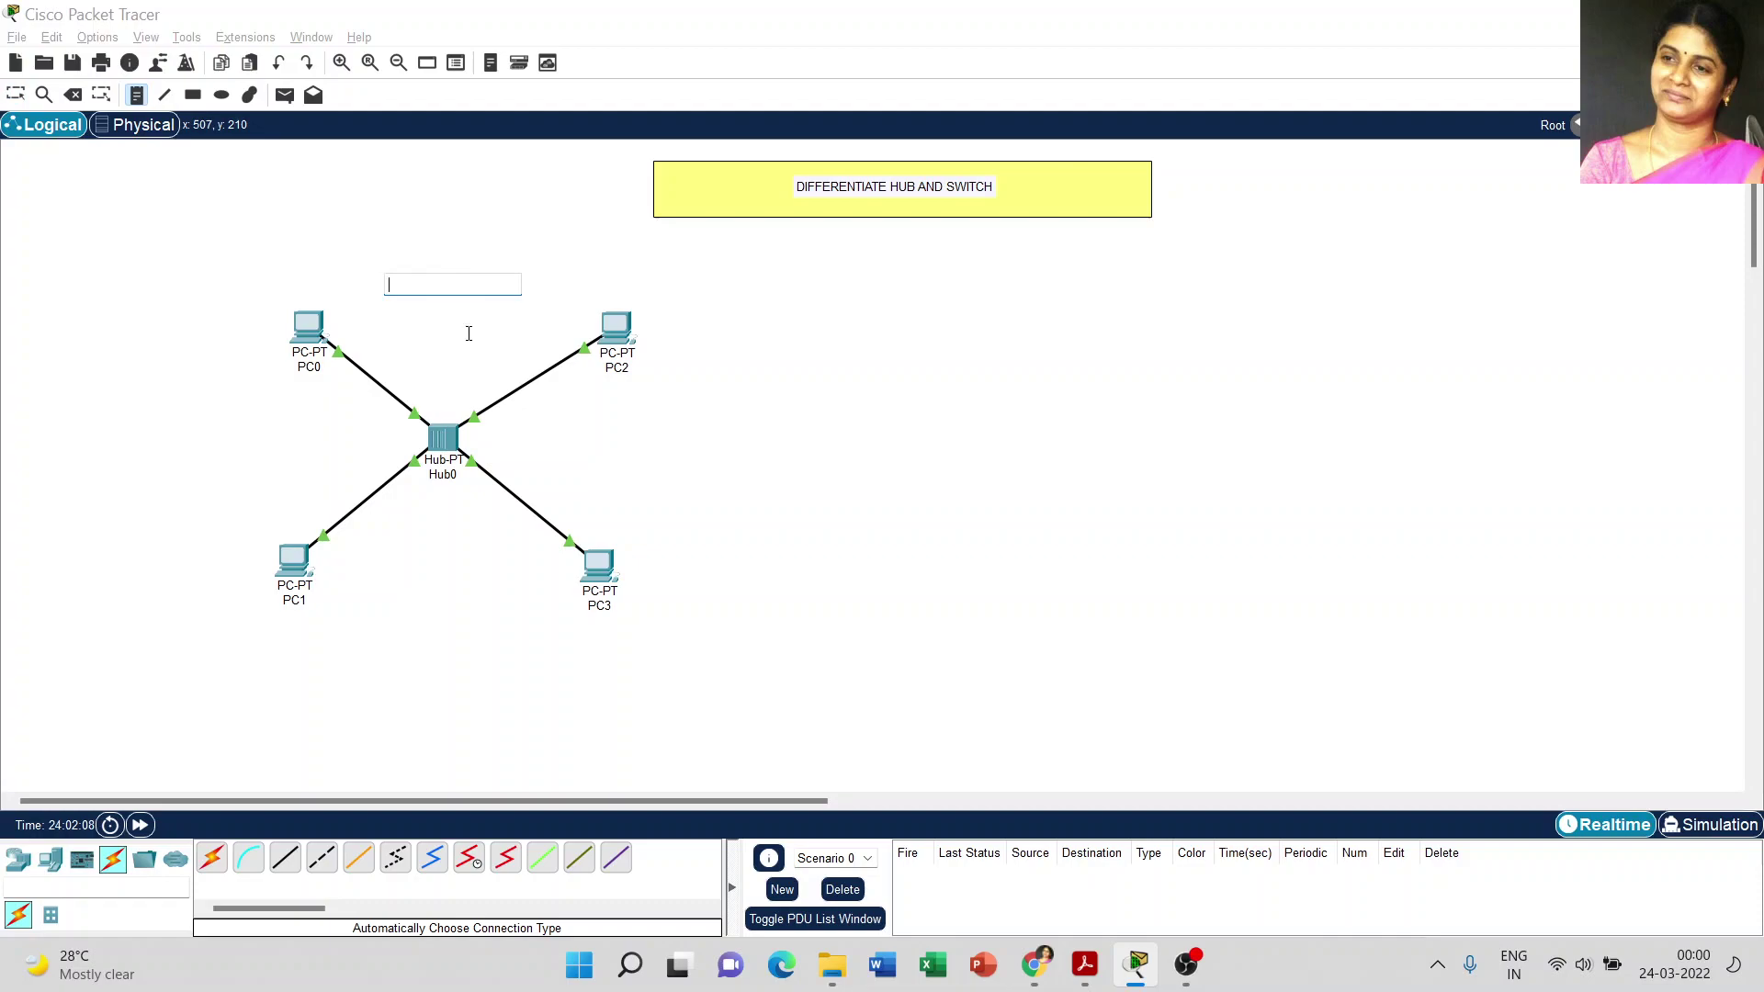
text(NETWORK CONNECTION 1)
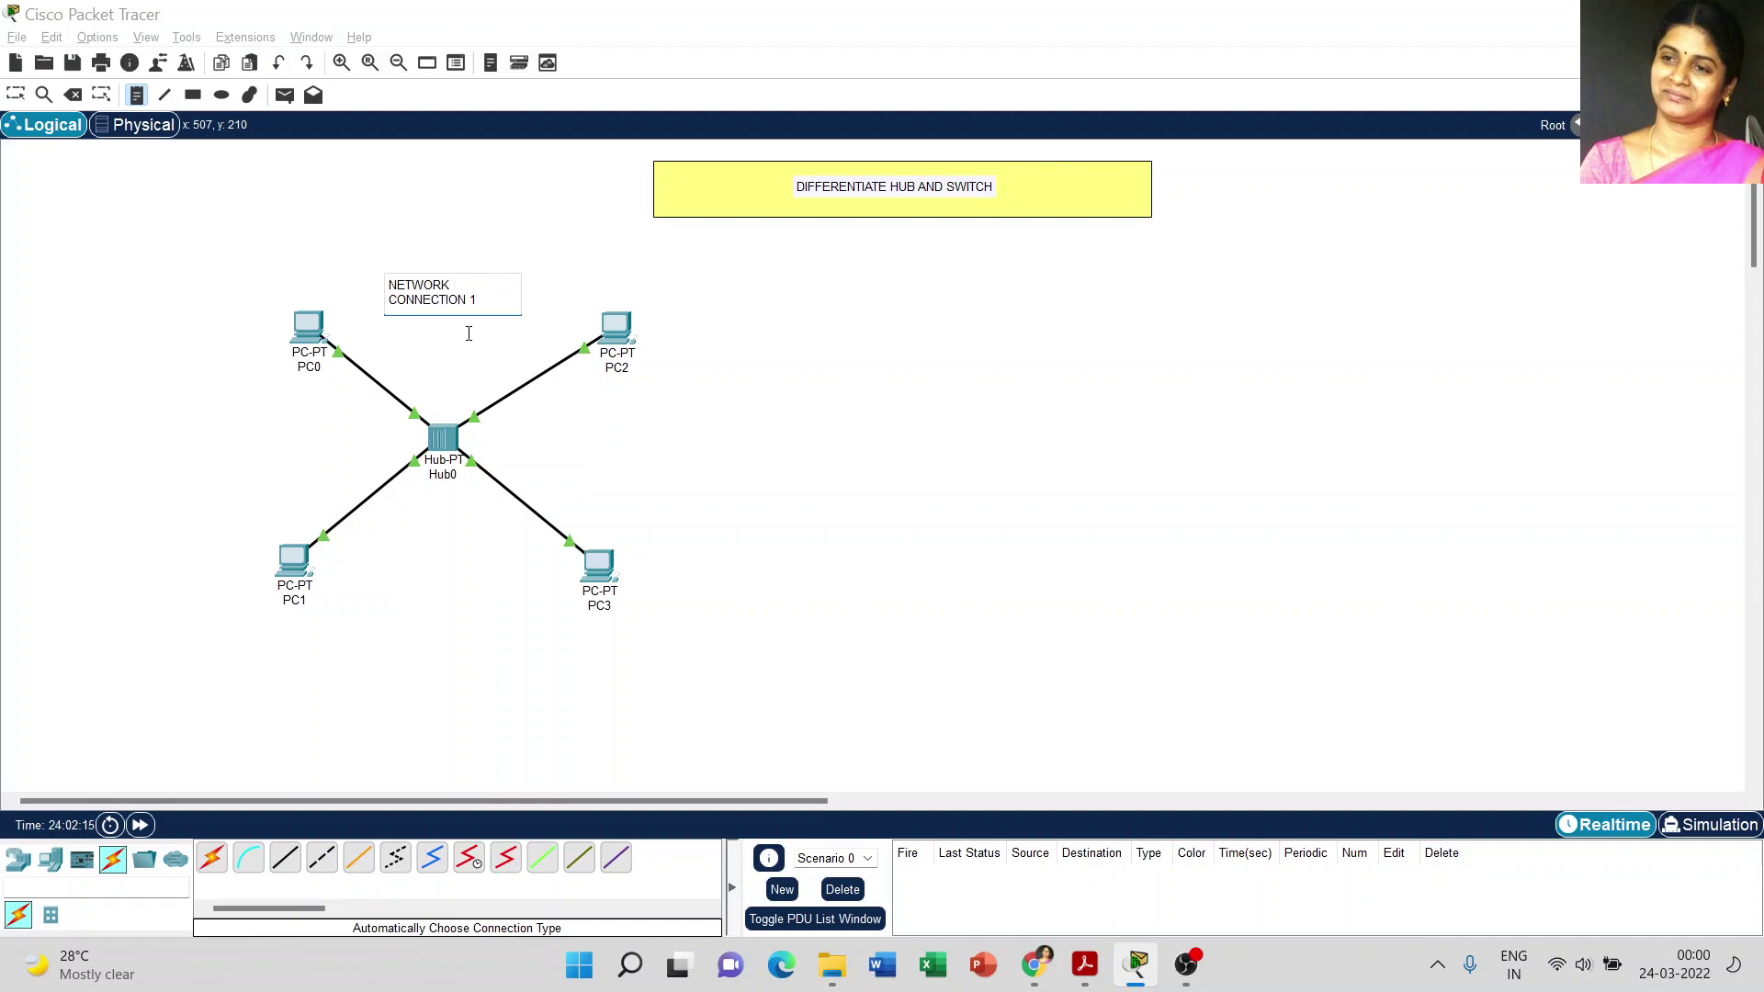
click(468, 333)
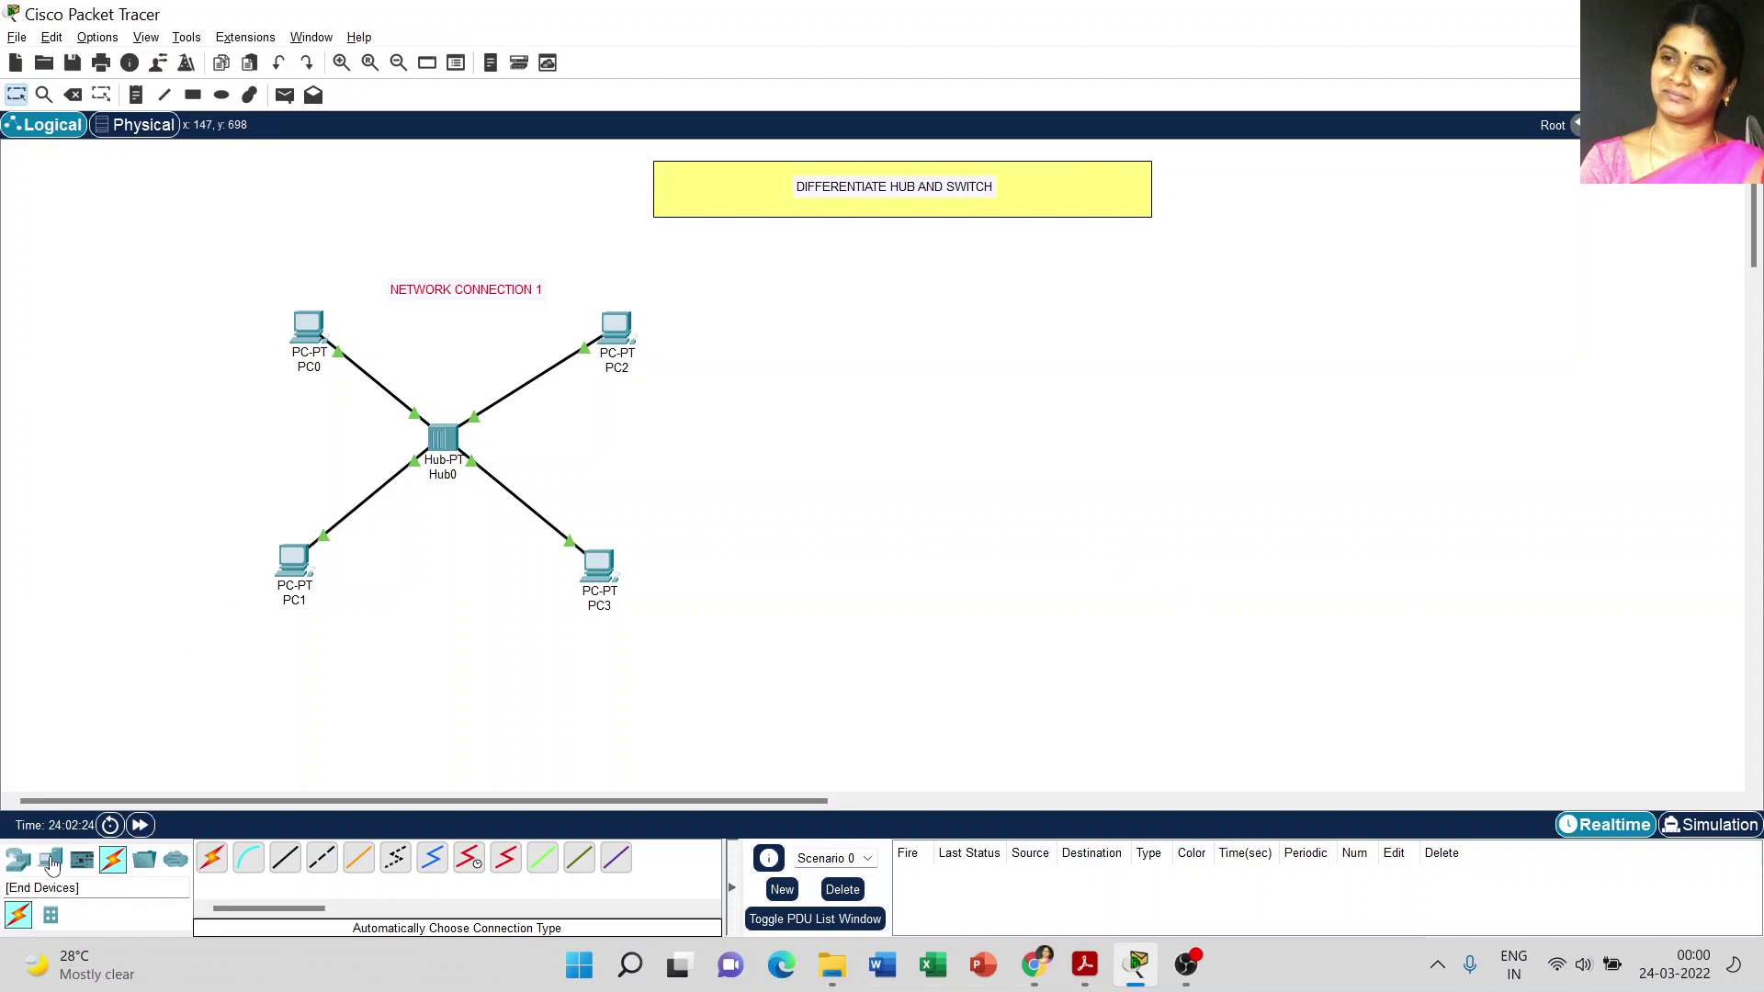
click(50, 859)
click(211, 858)
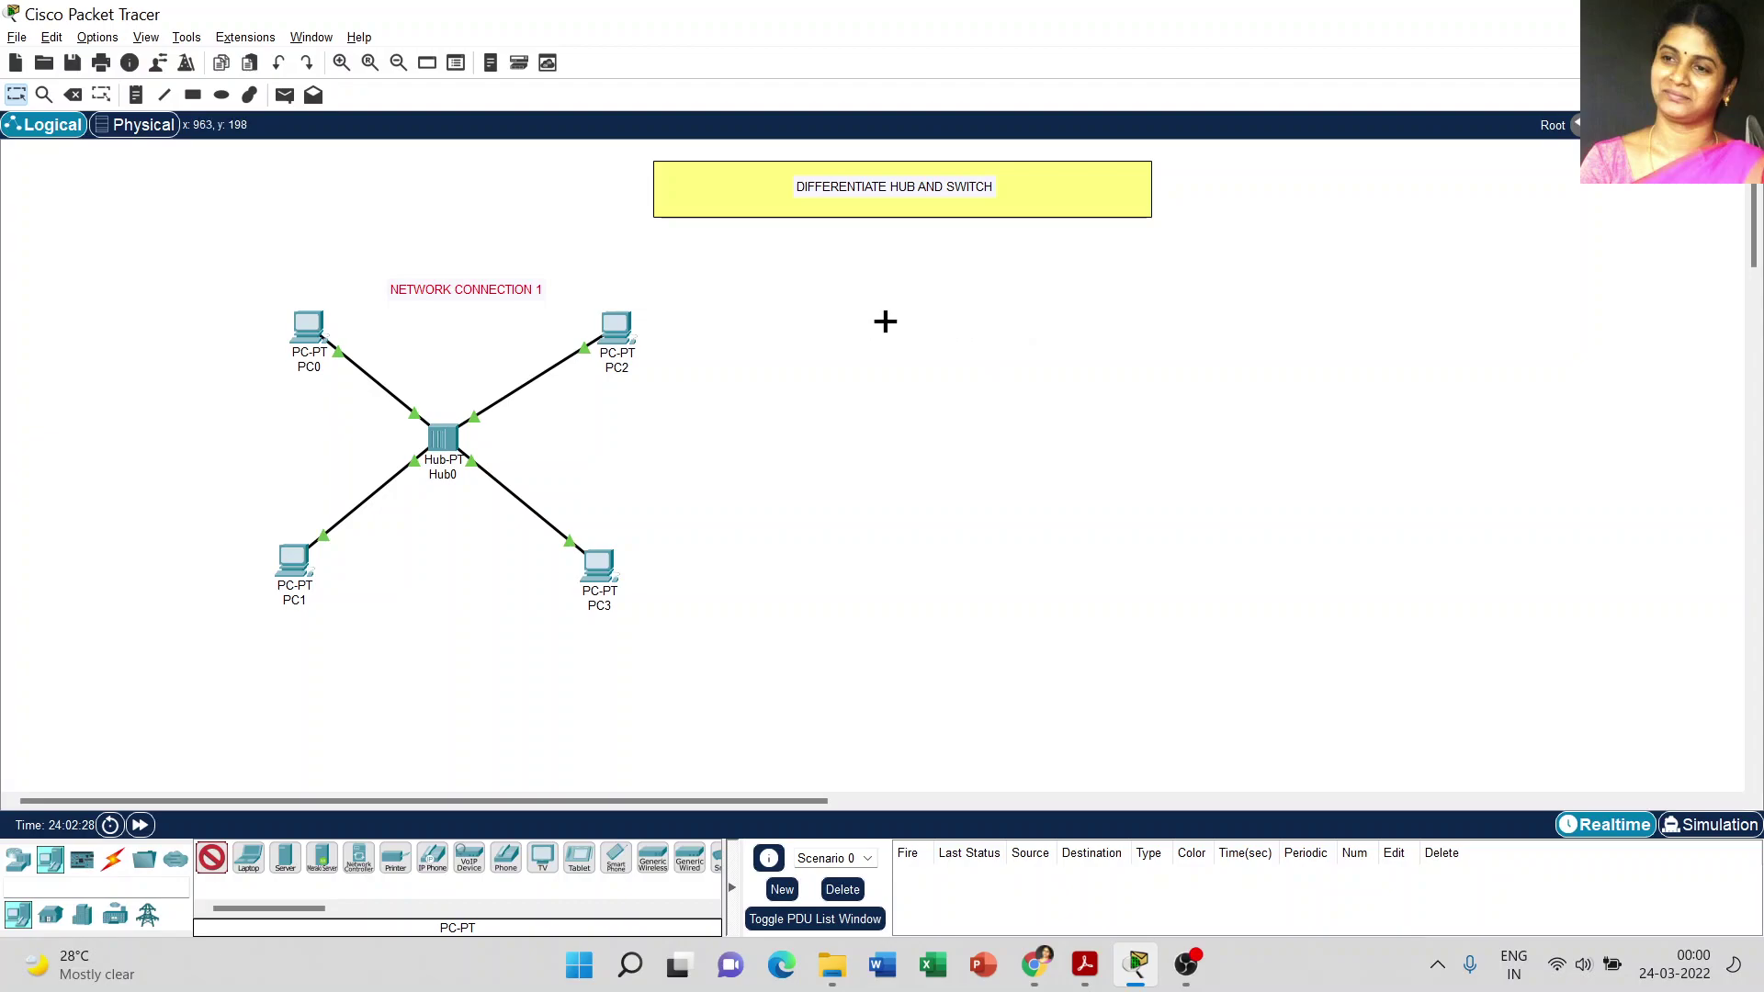
Place PC4 to PC7 in a square right of the hub network, then open PC5's window
click(885, 324)
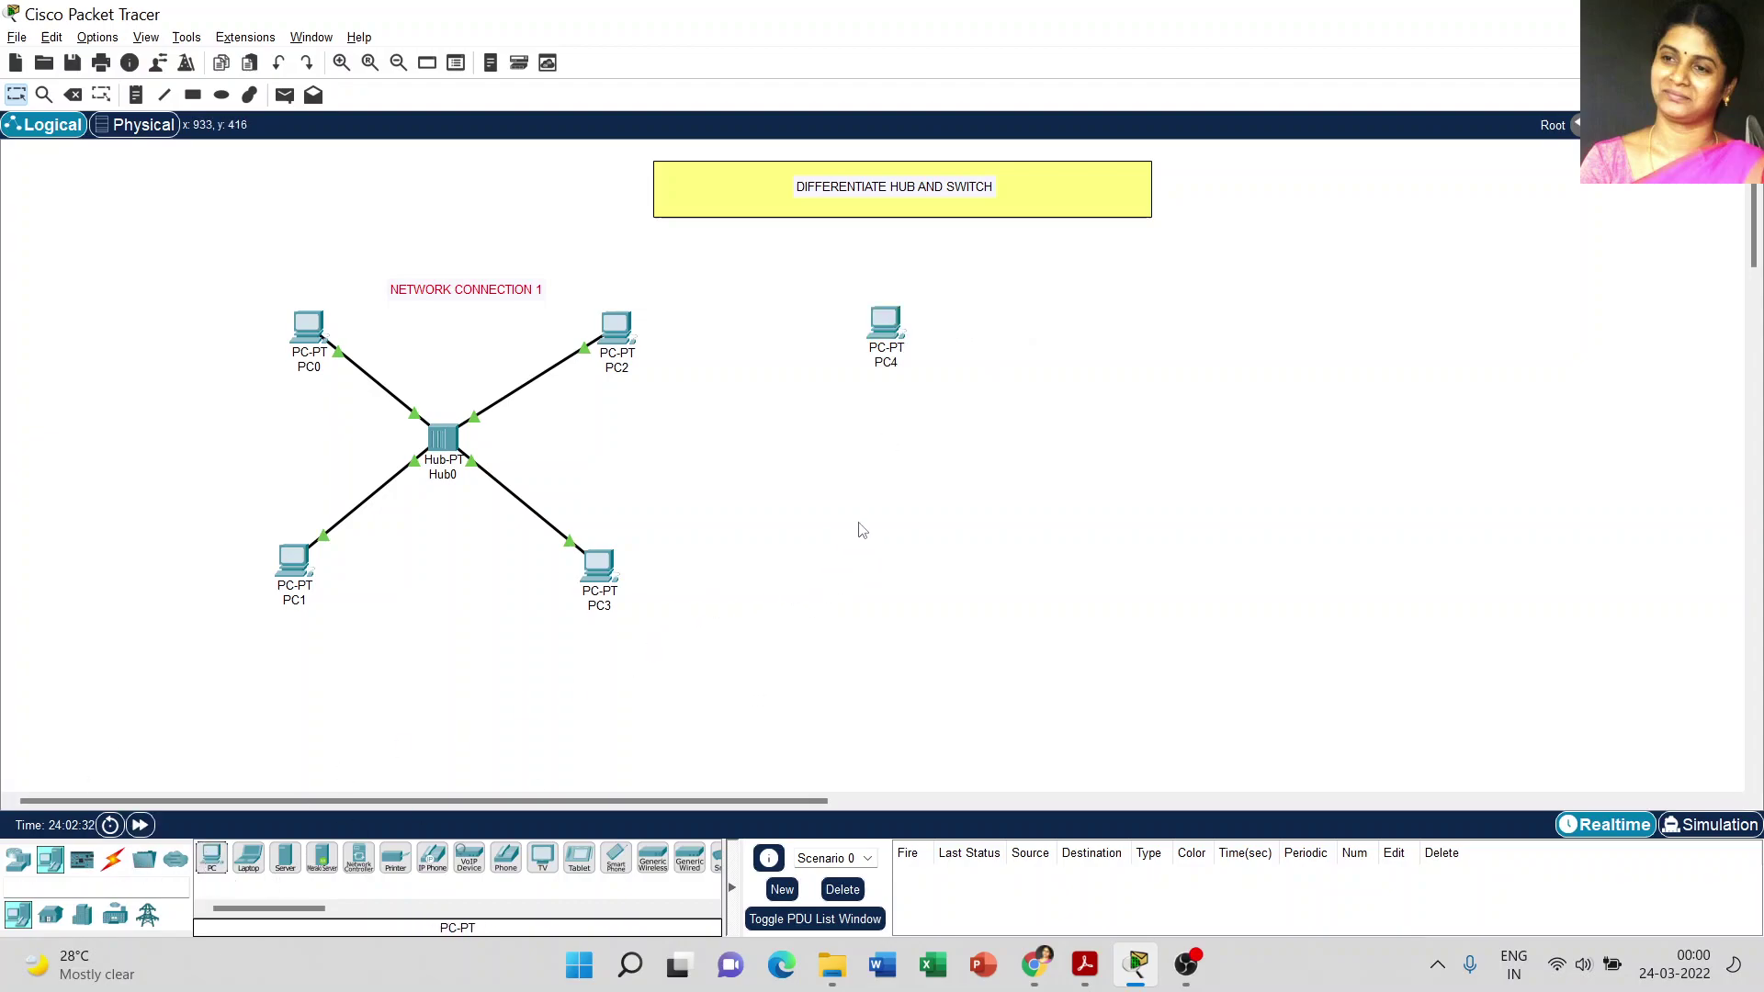
click(211, 857)
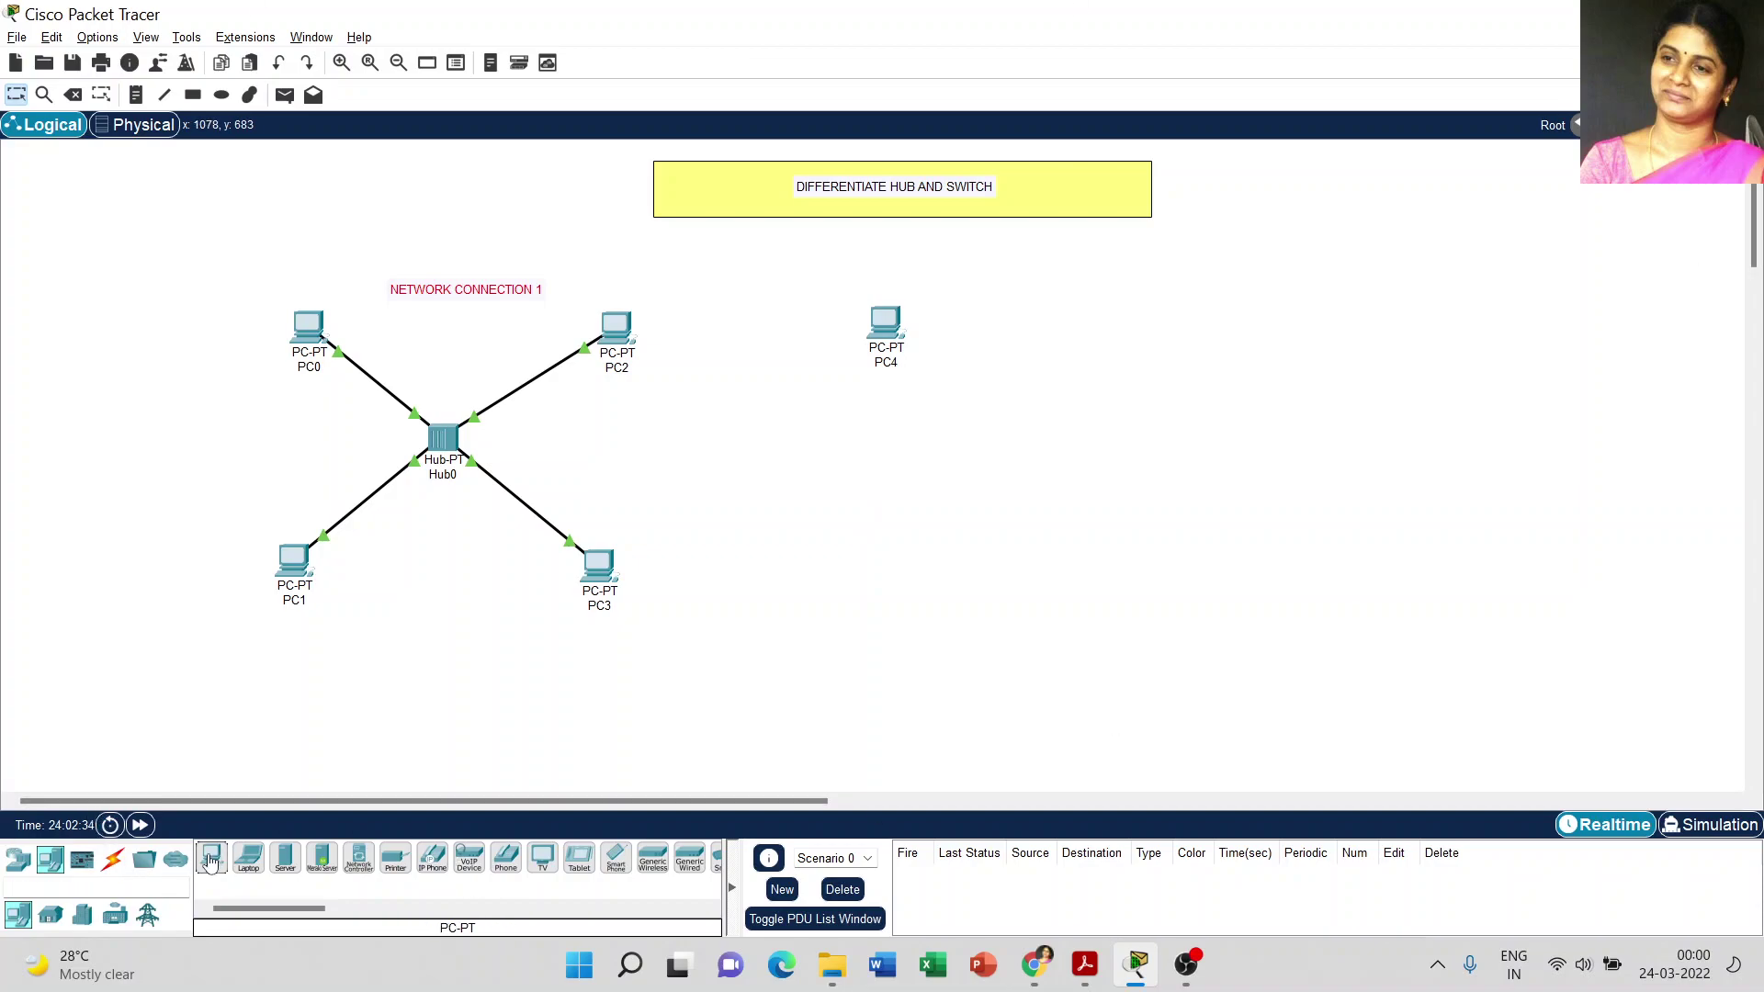
click(879, 554)
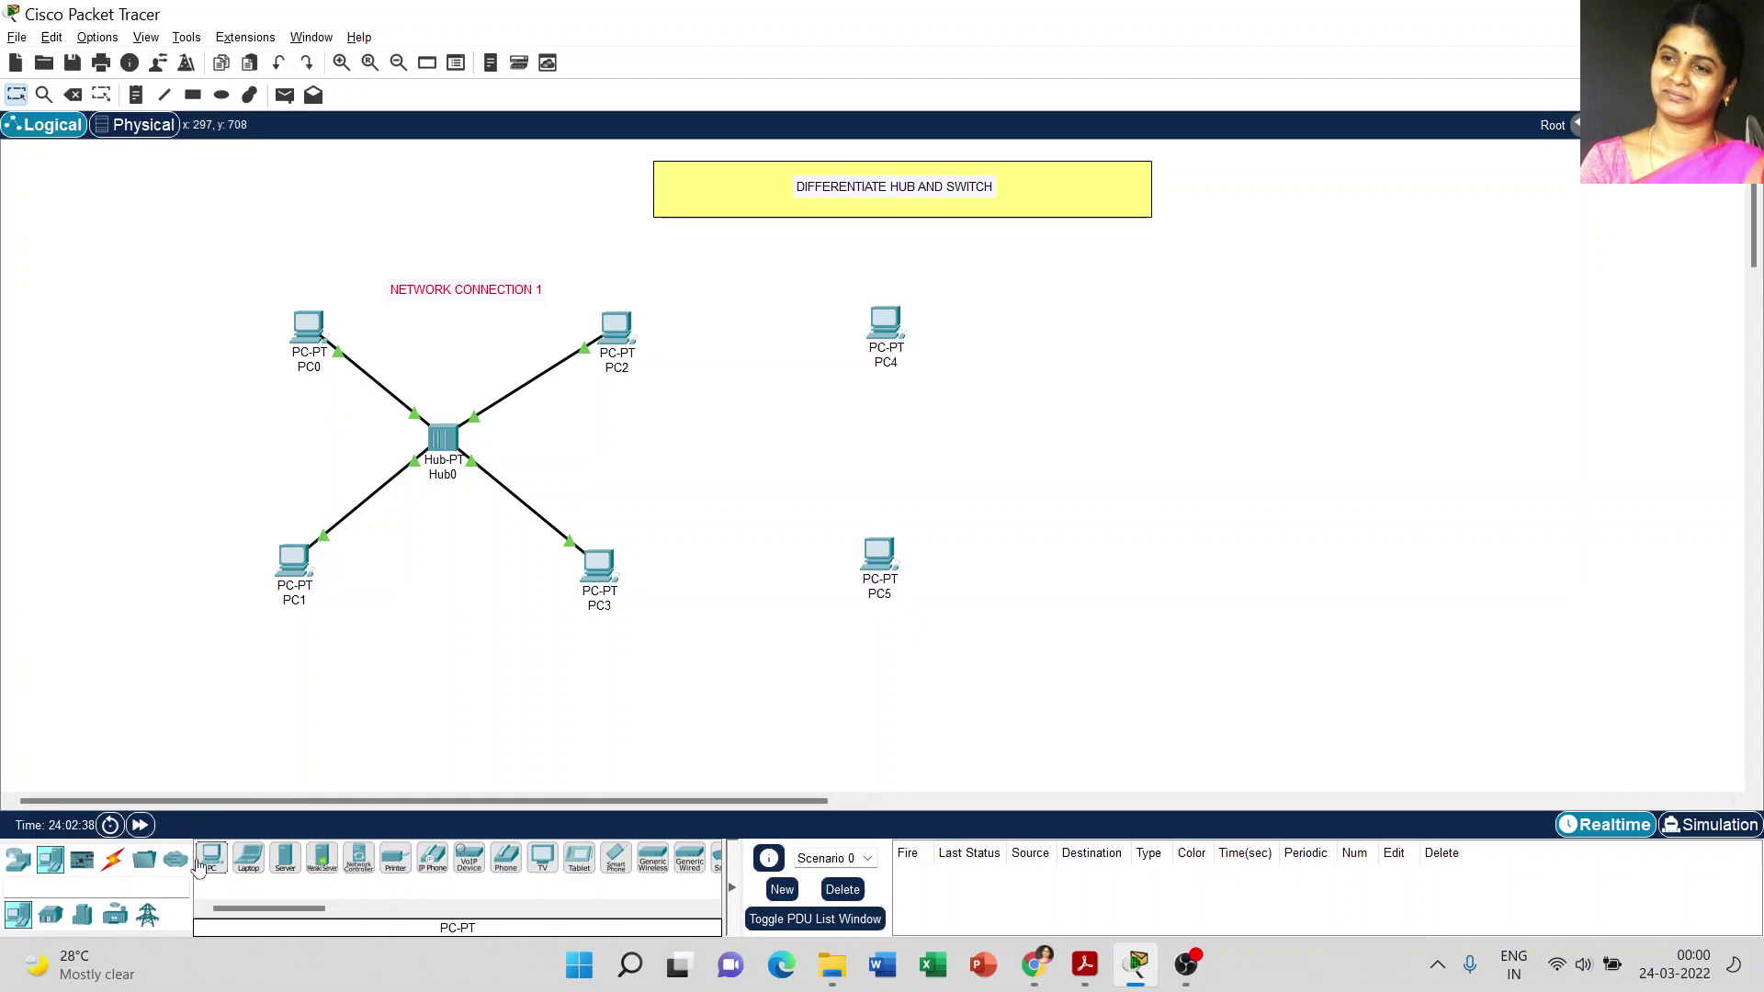
click(211, 859)
click(1155, 308)
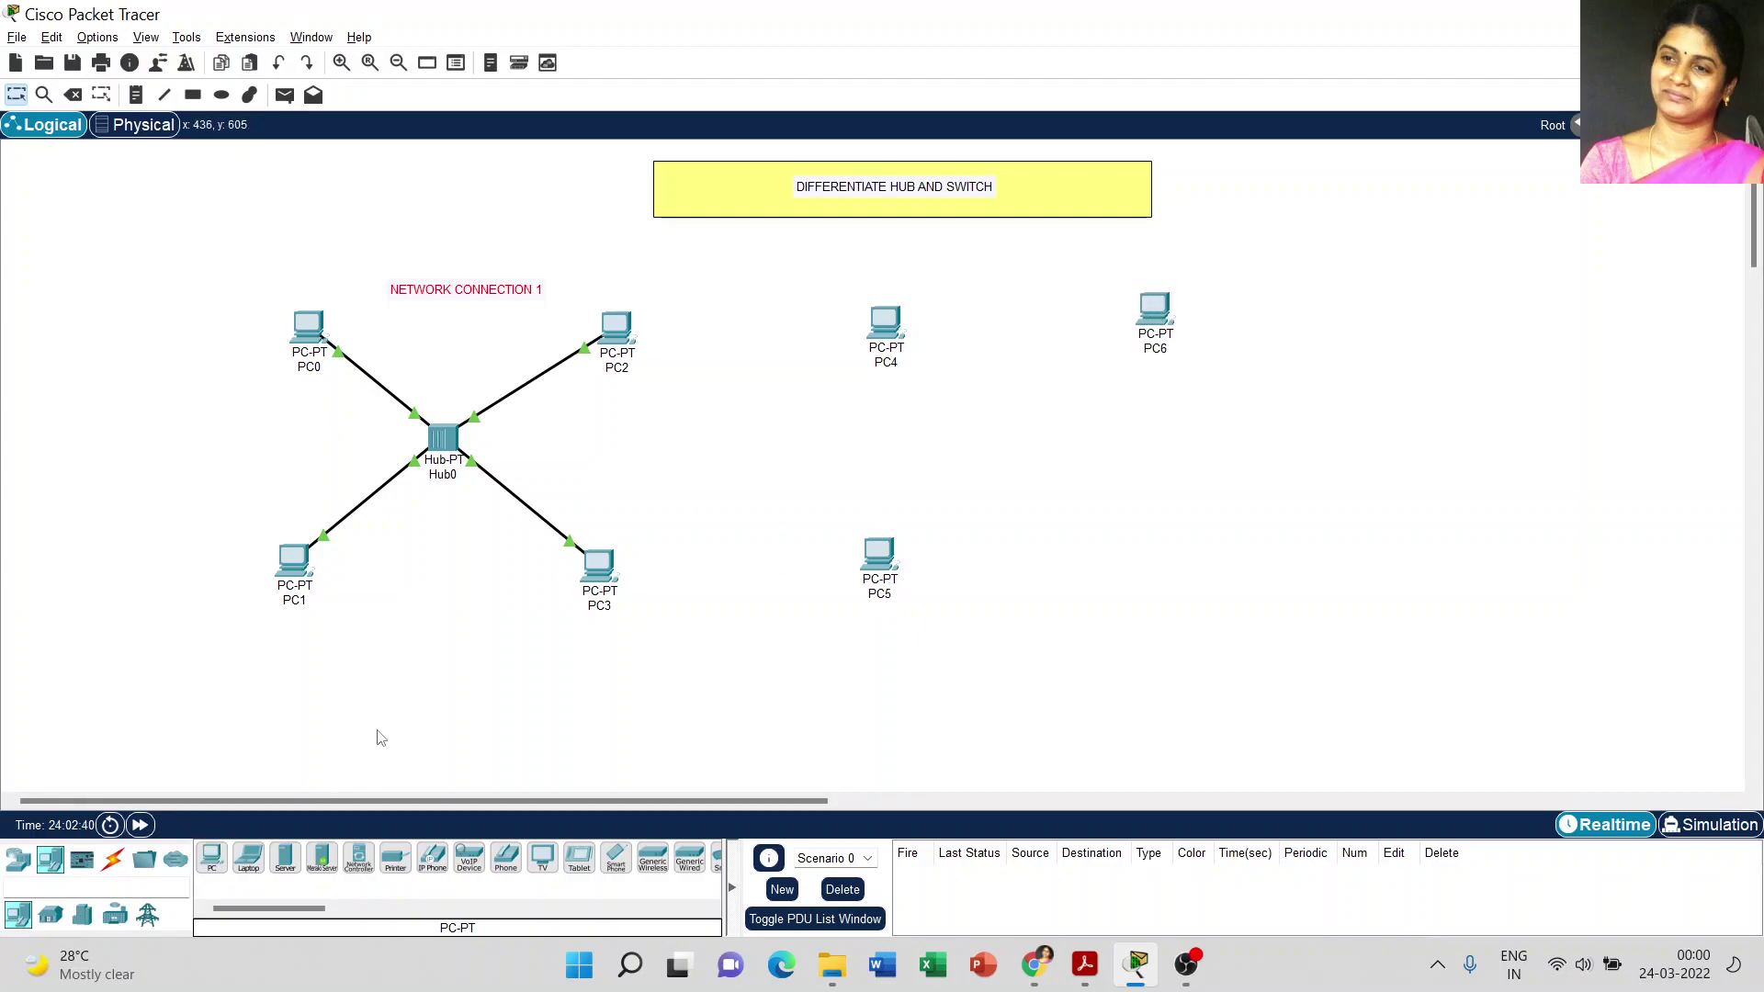
click(212, 857)
click(1163, 565)
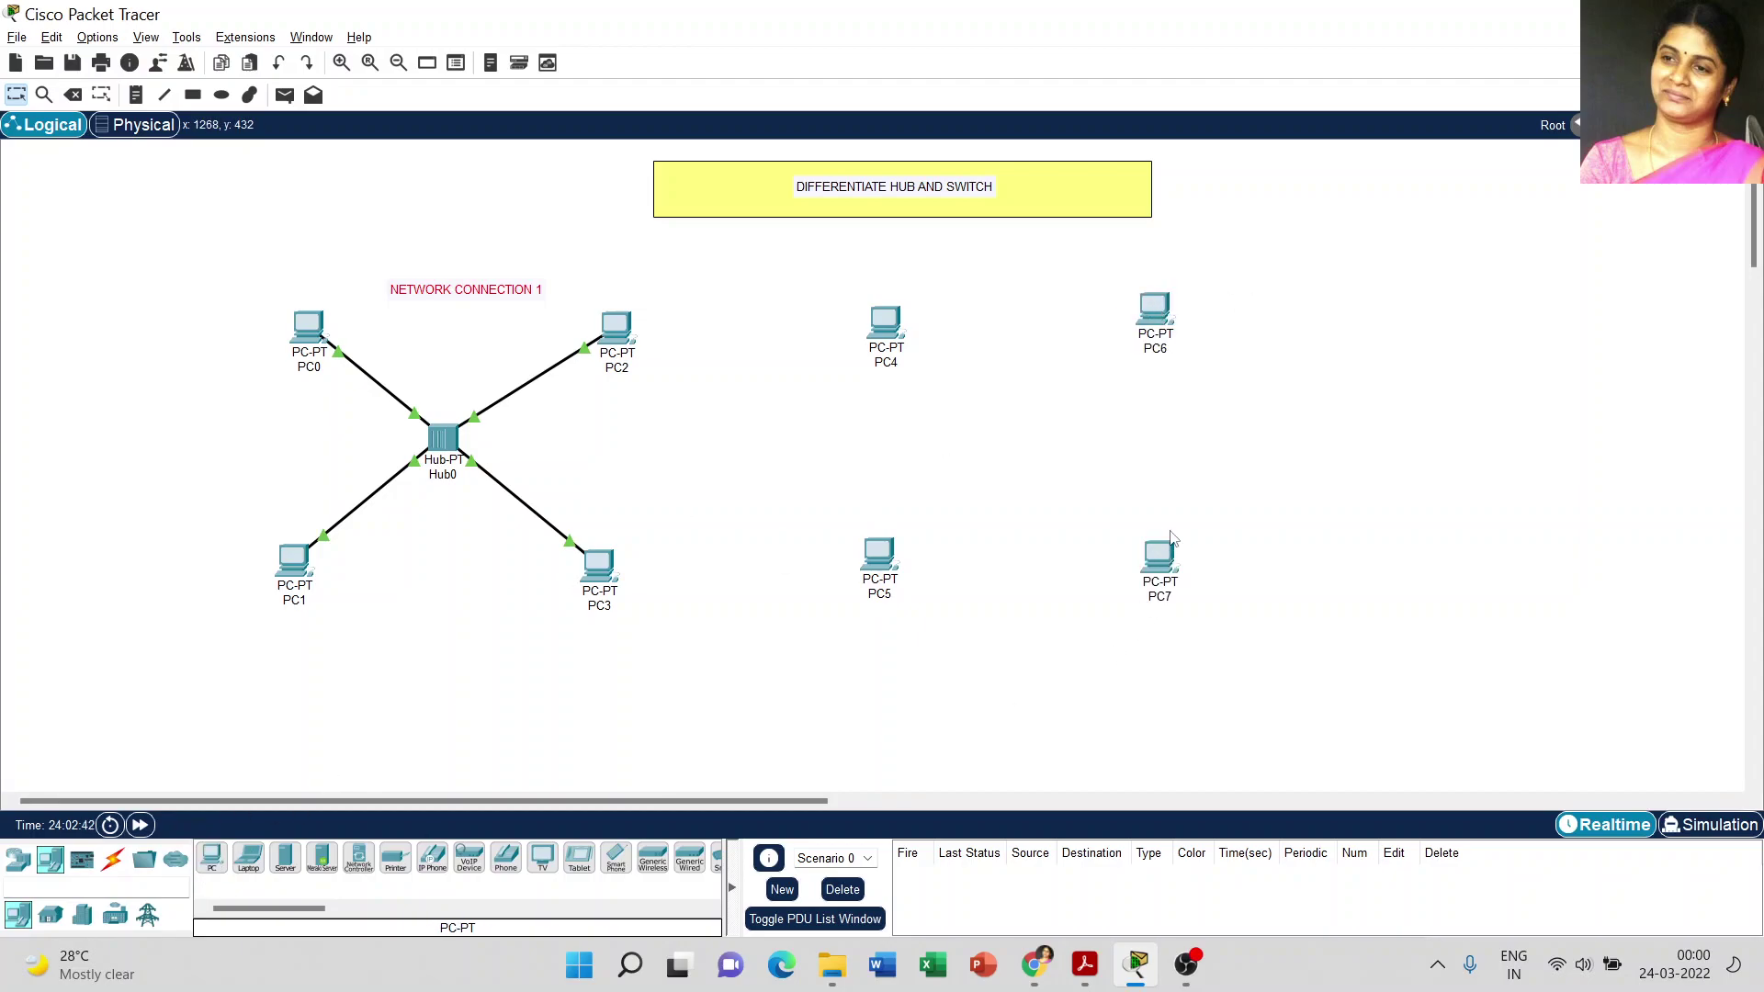
drag(1165, 294, 1179, 300)
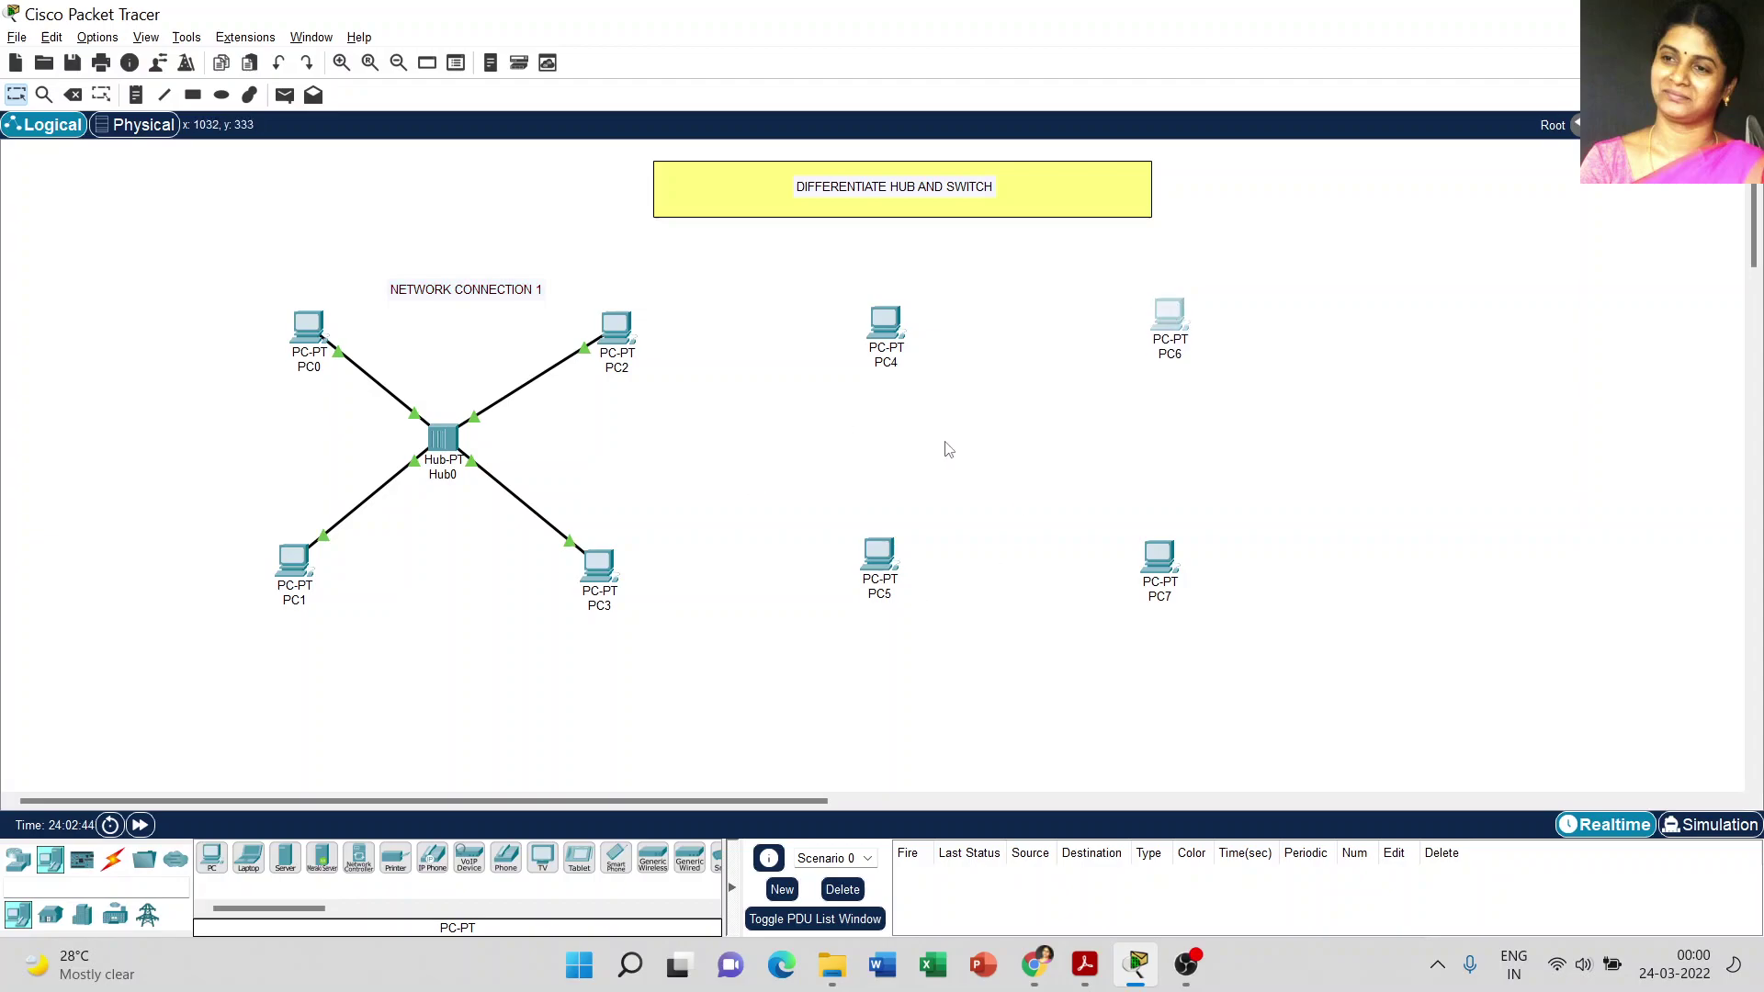
click(881, 584)
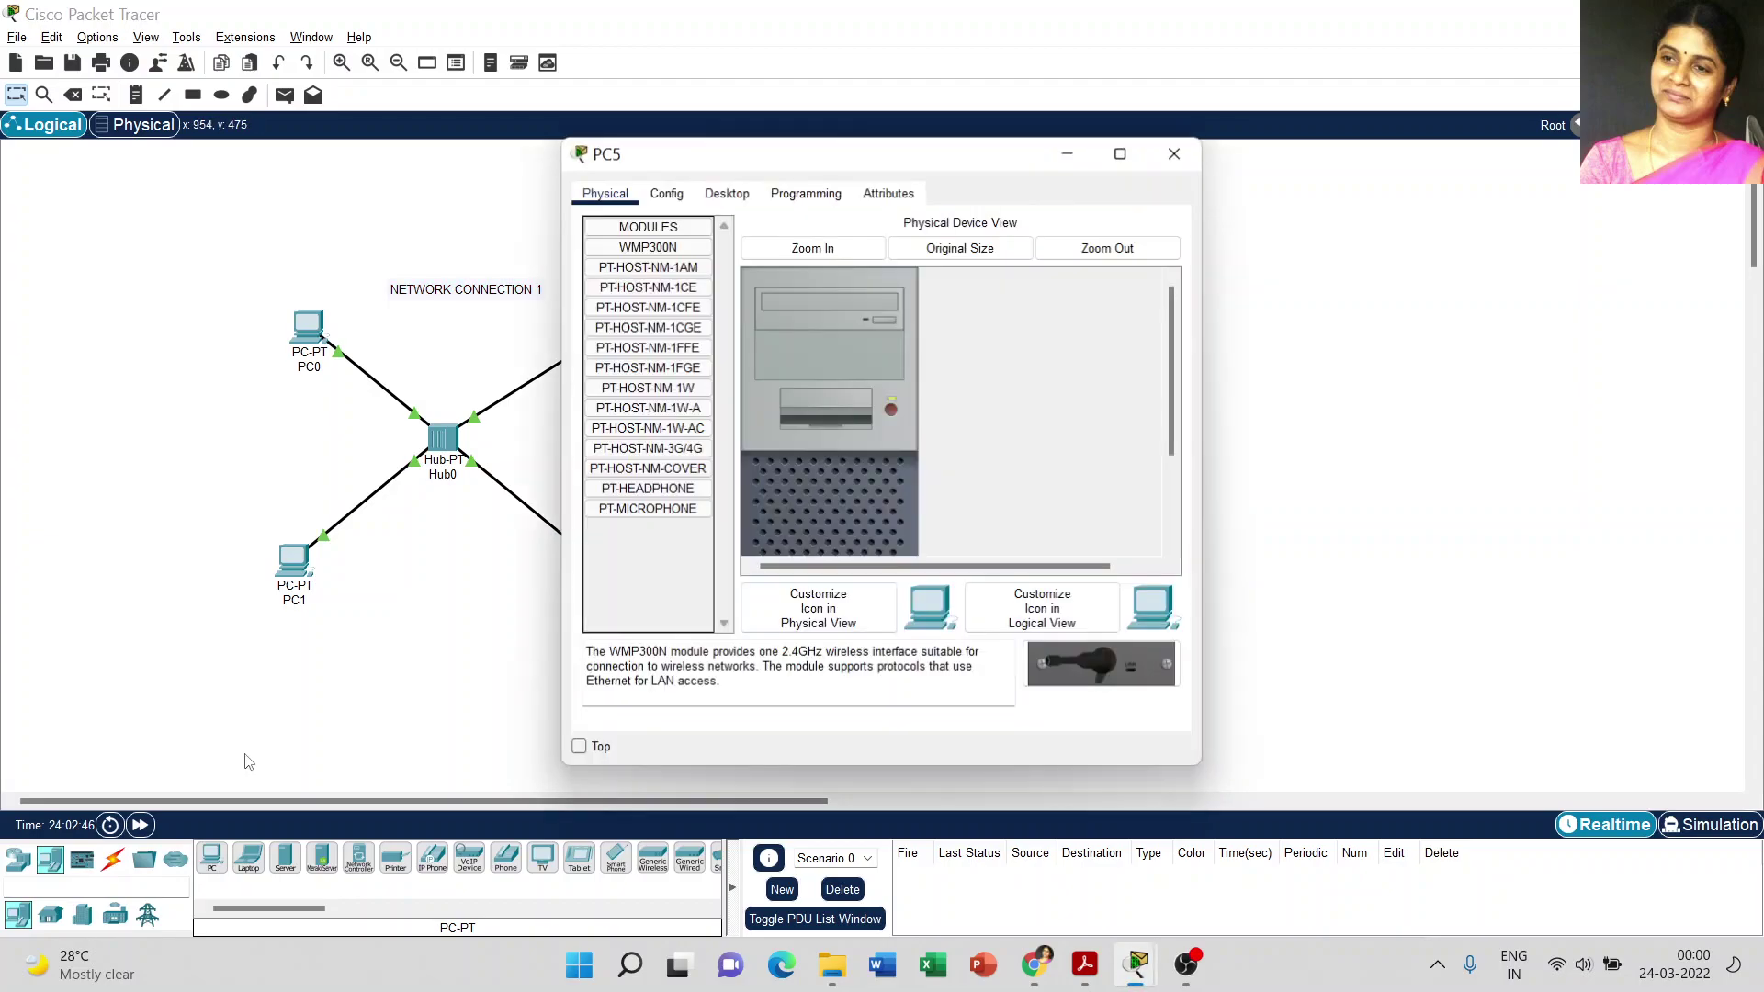
Close PC5's window and place a 2960 switch, Switch0, among PC4 to PC7
click(1175, 154)
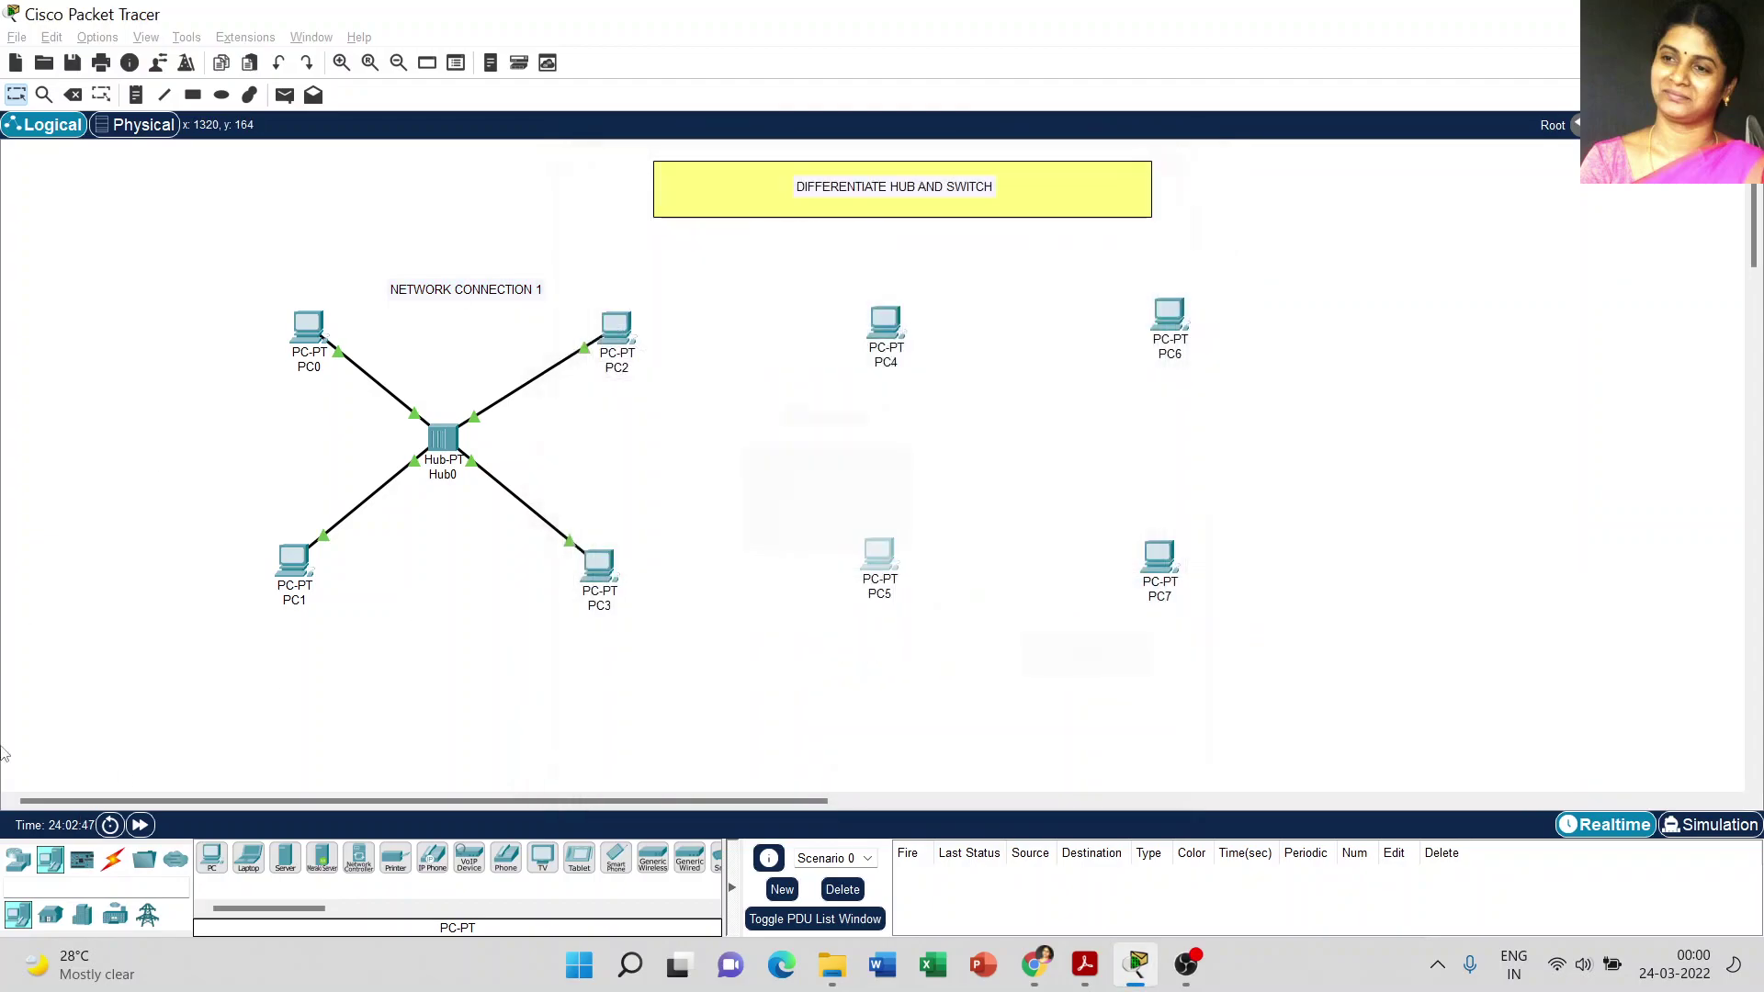
click(18, 860)
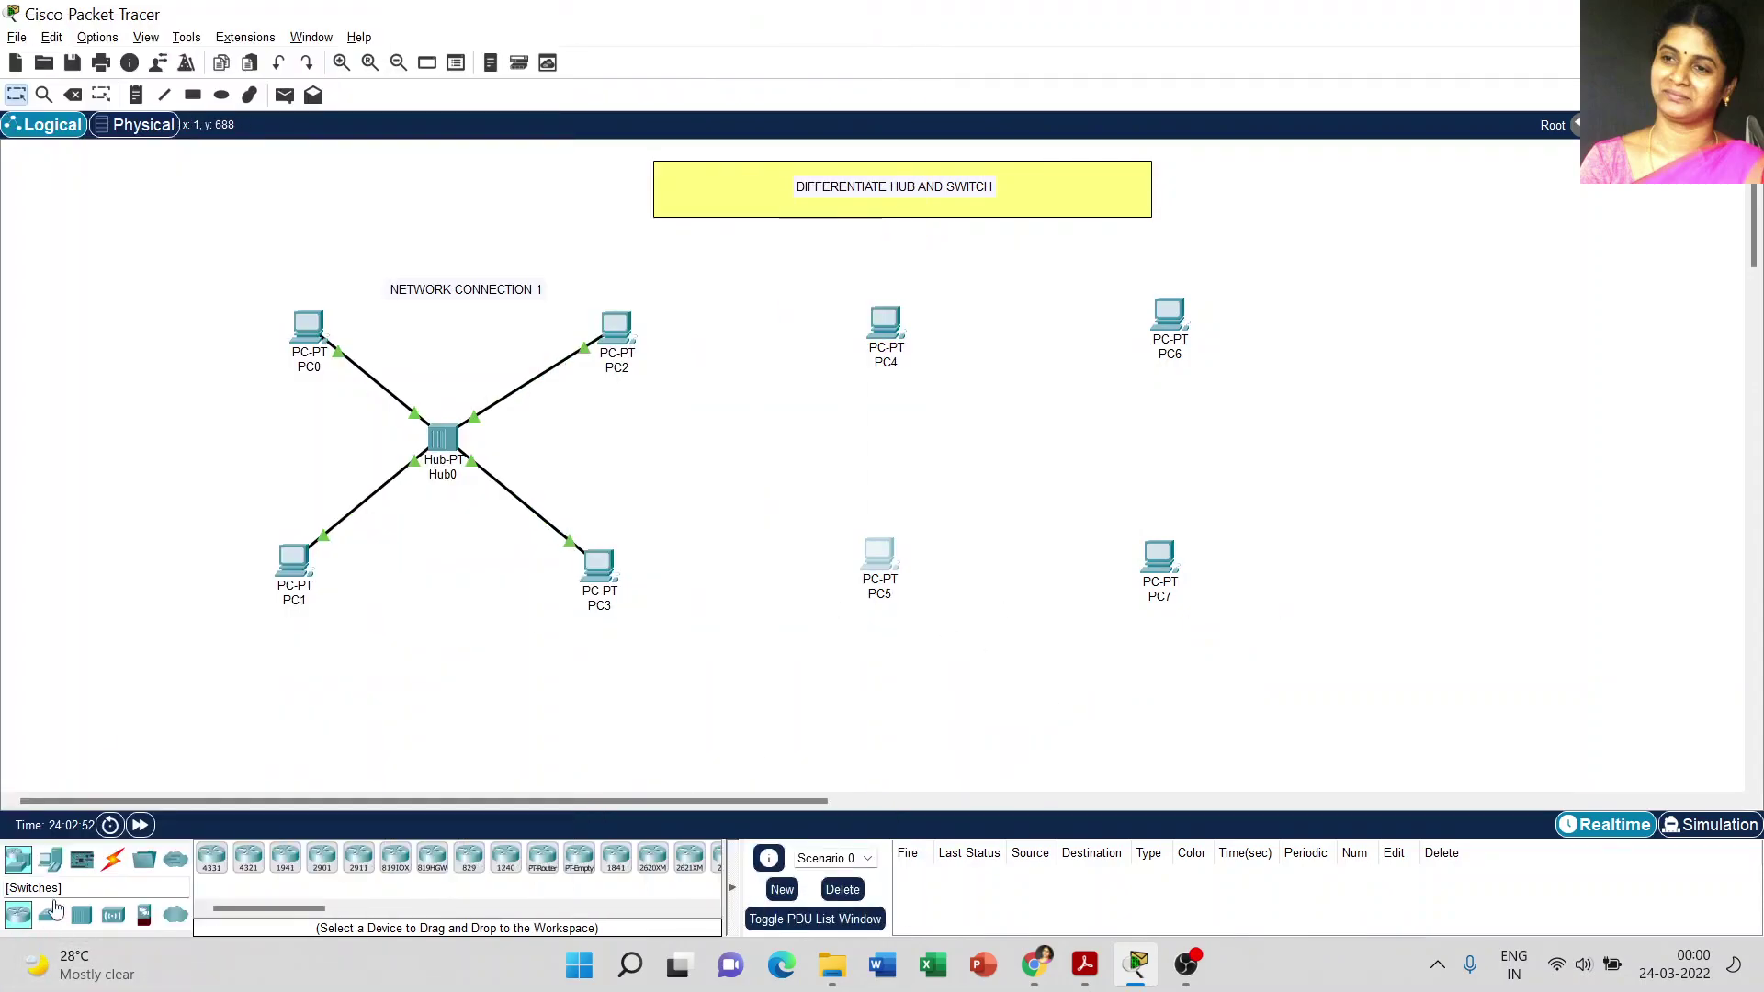
click(59, 922)
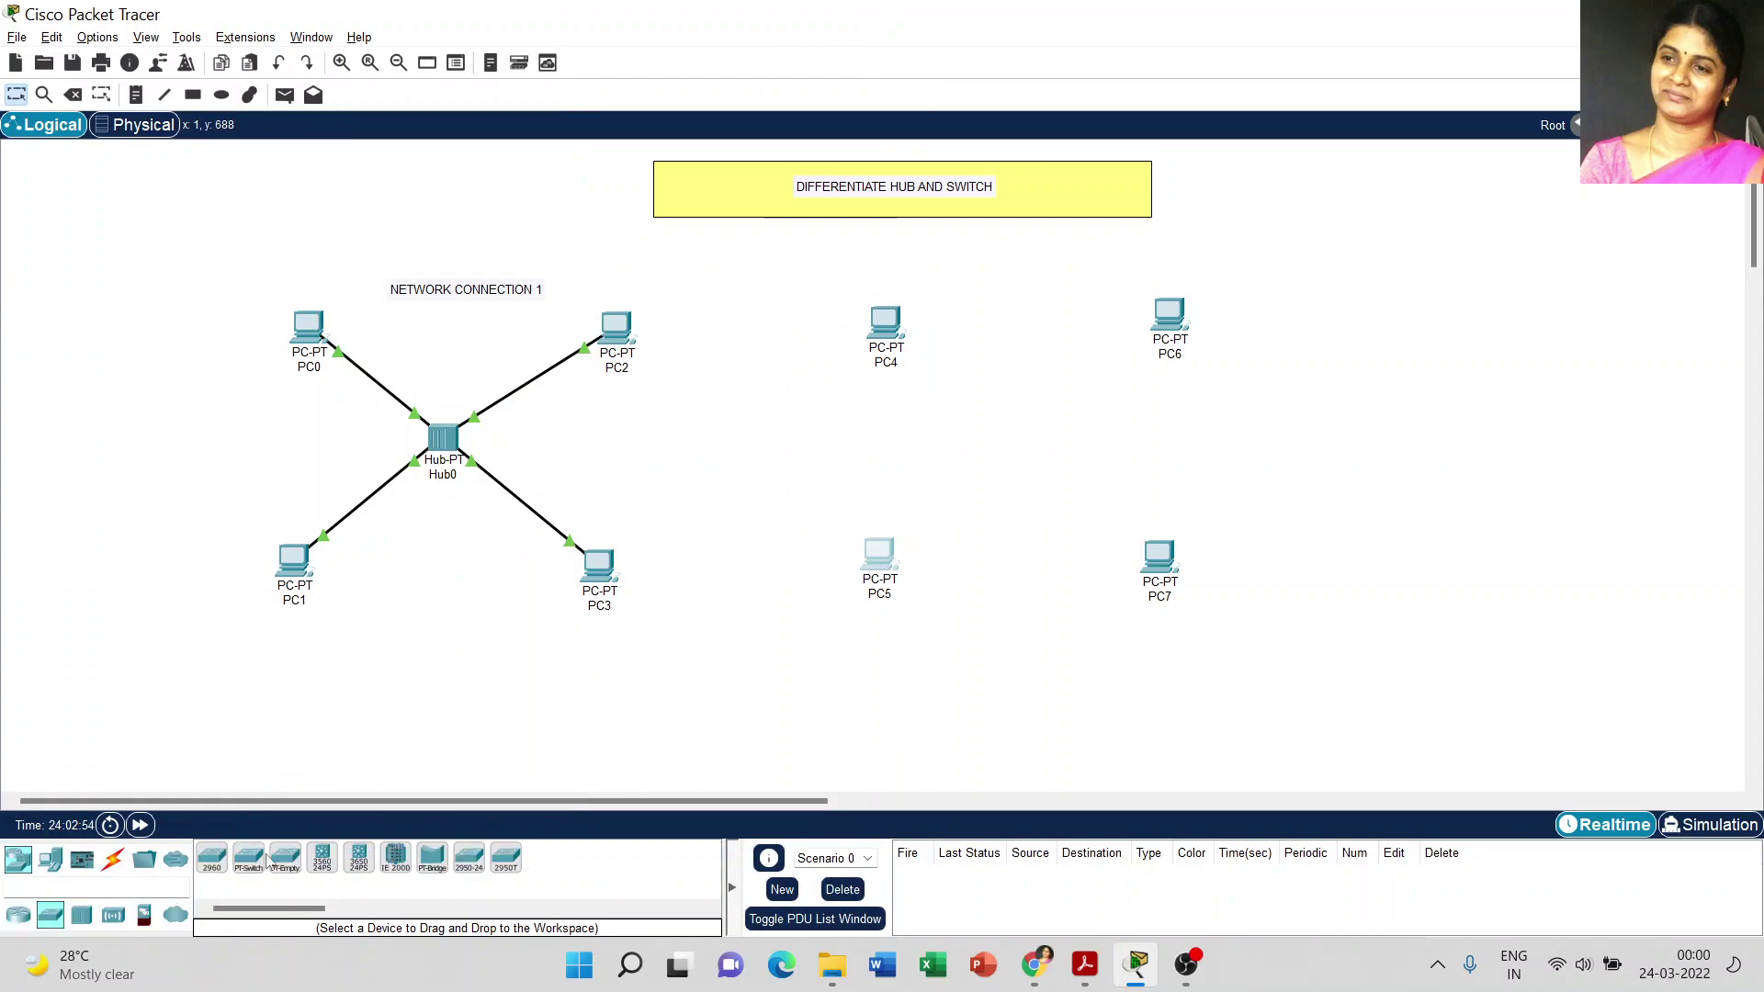
click(210, 864)
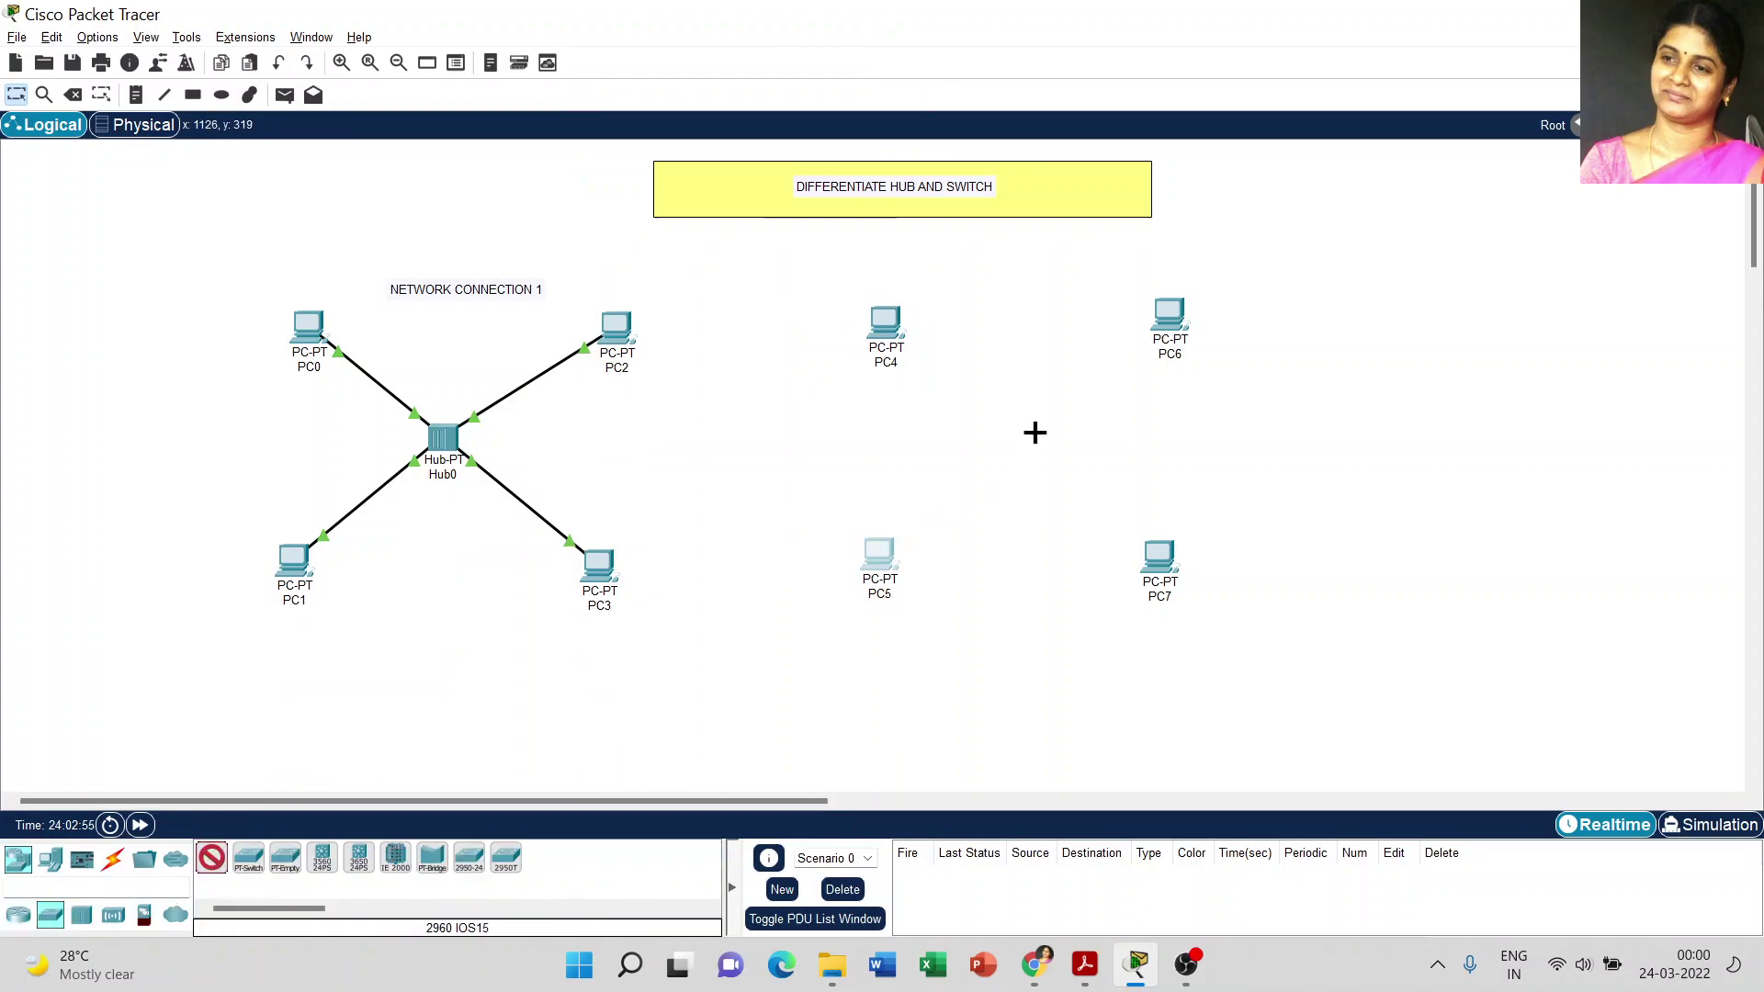
click(1035, 432)
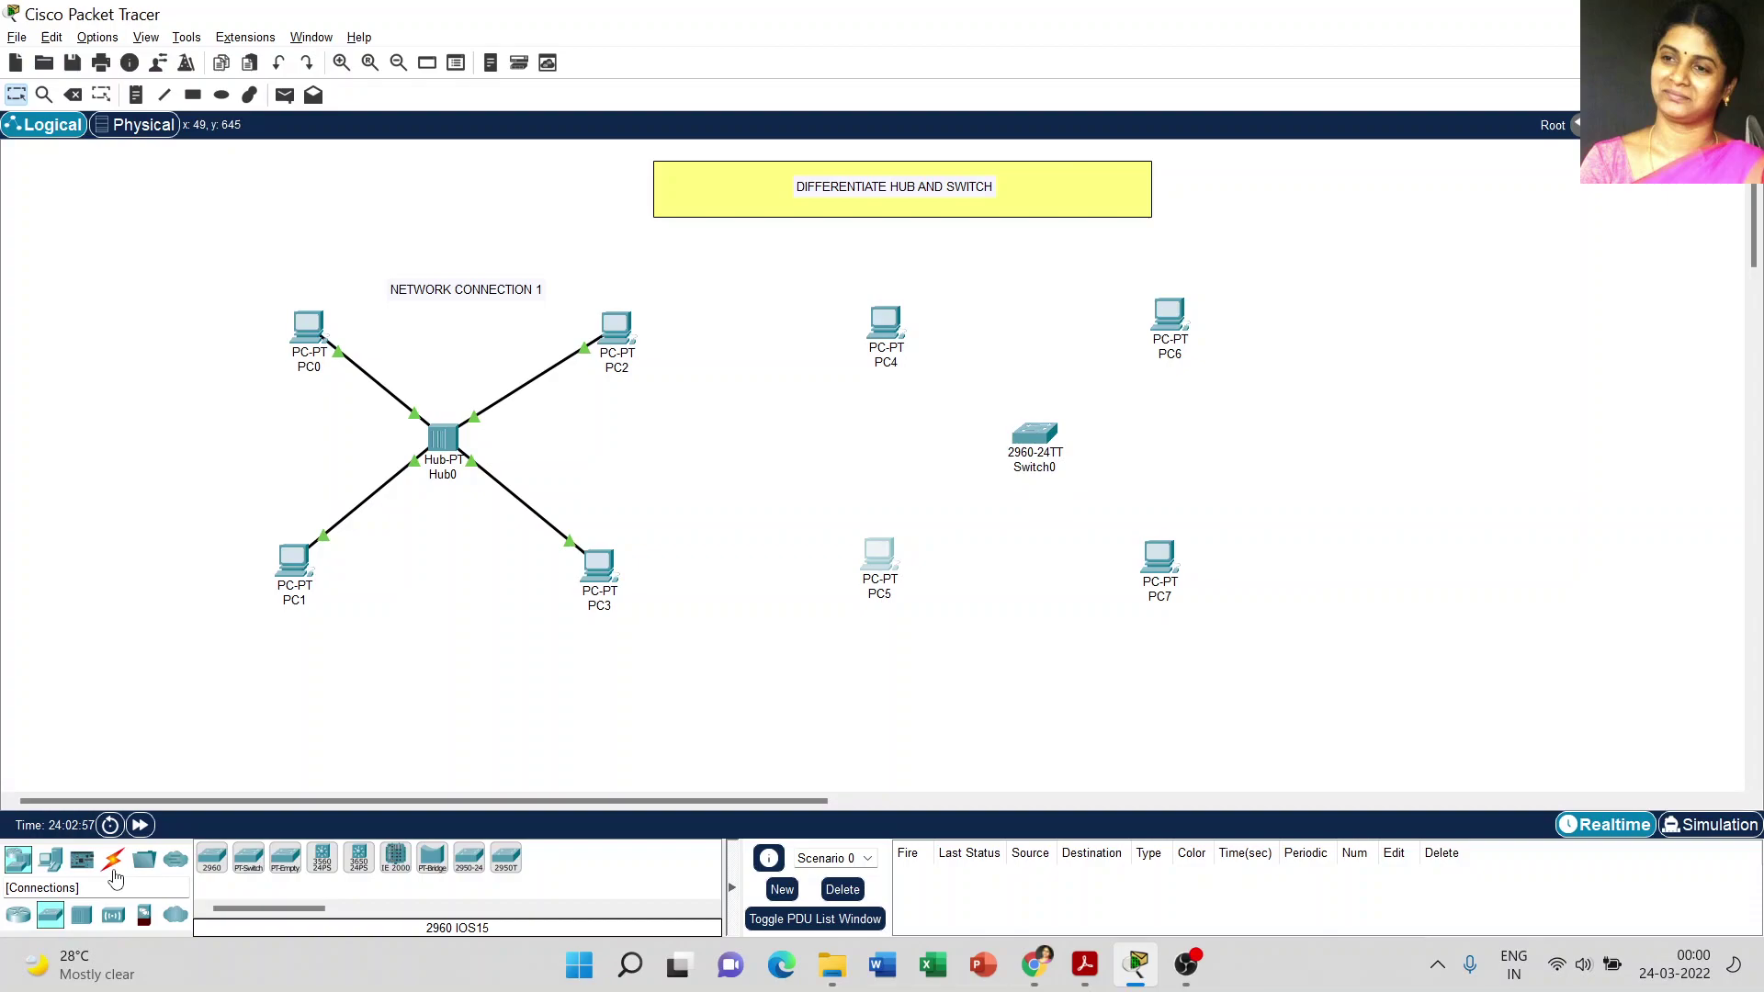
Cable PC4 and PC5 to Switch0 using the automatic connection type
click(113, 859)
click(228, 856)
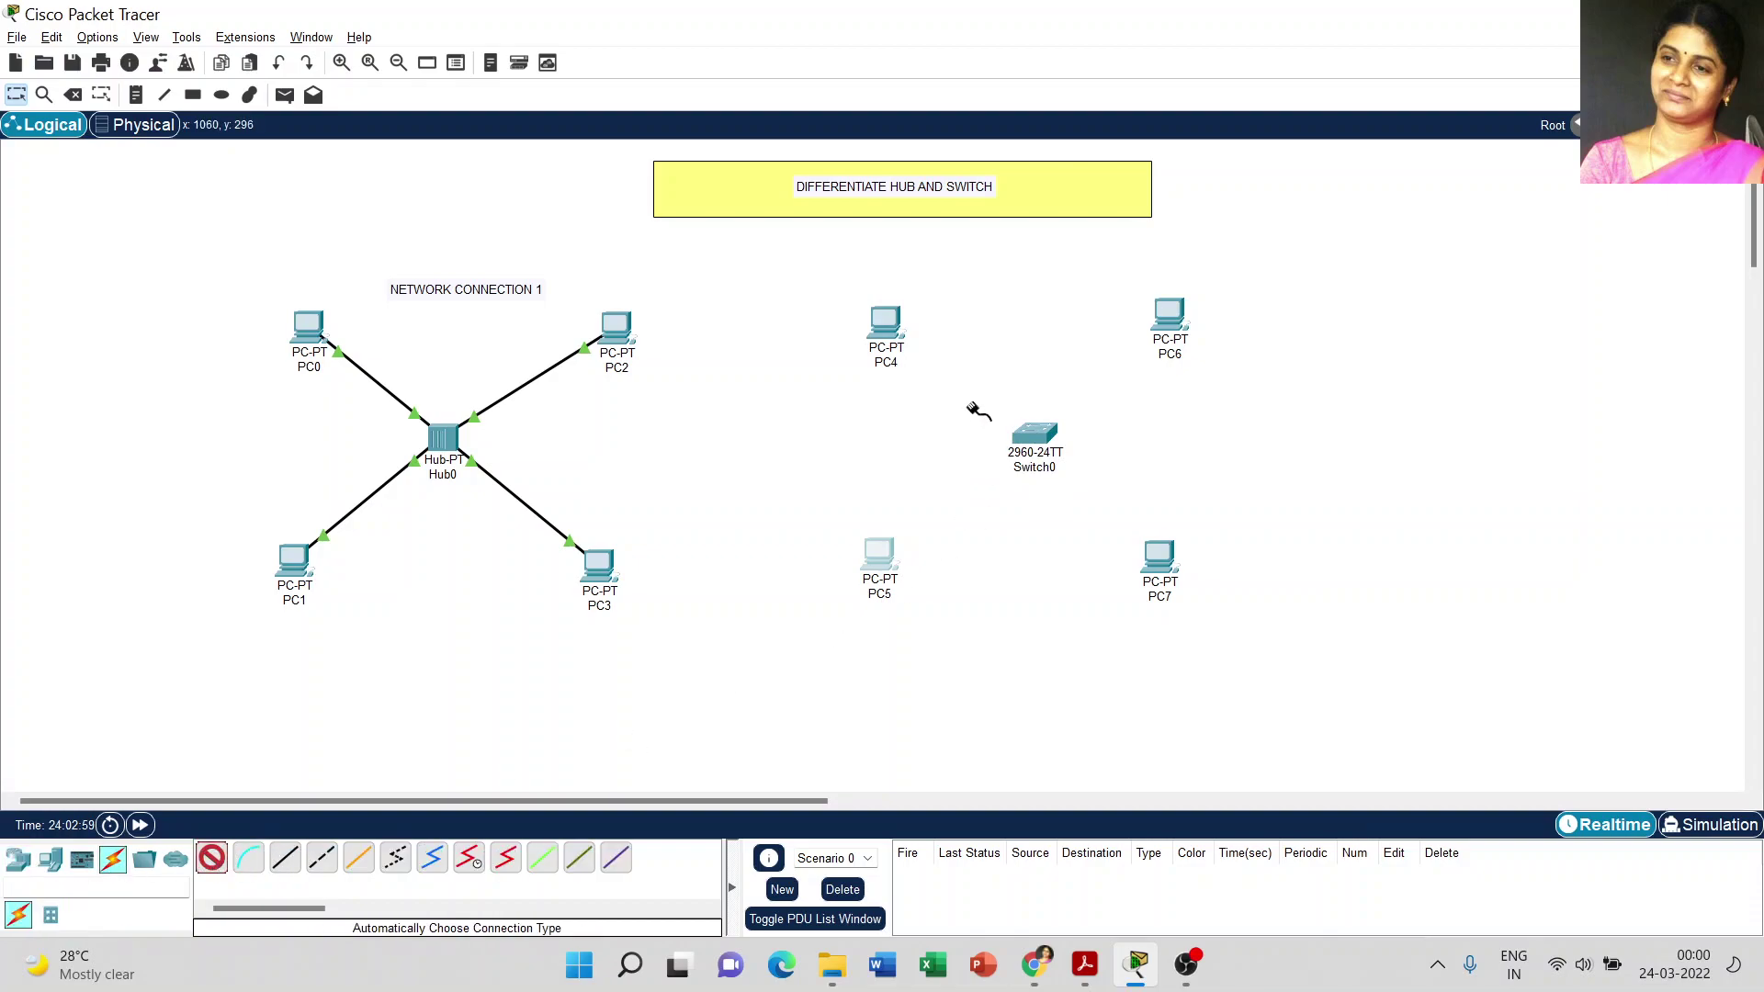
click(886, 326)
click(1047, 455)
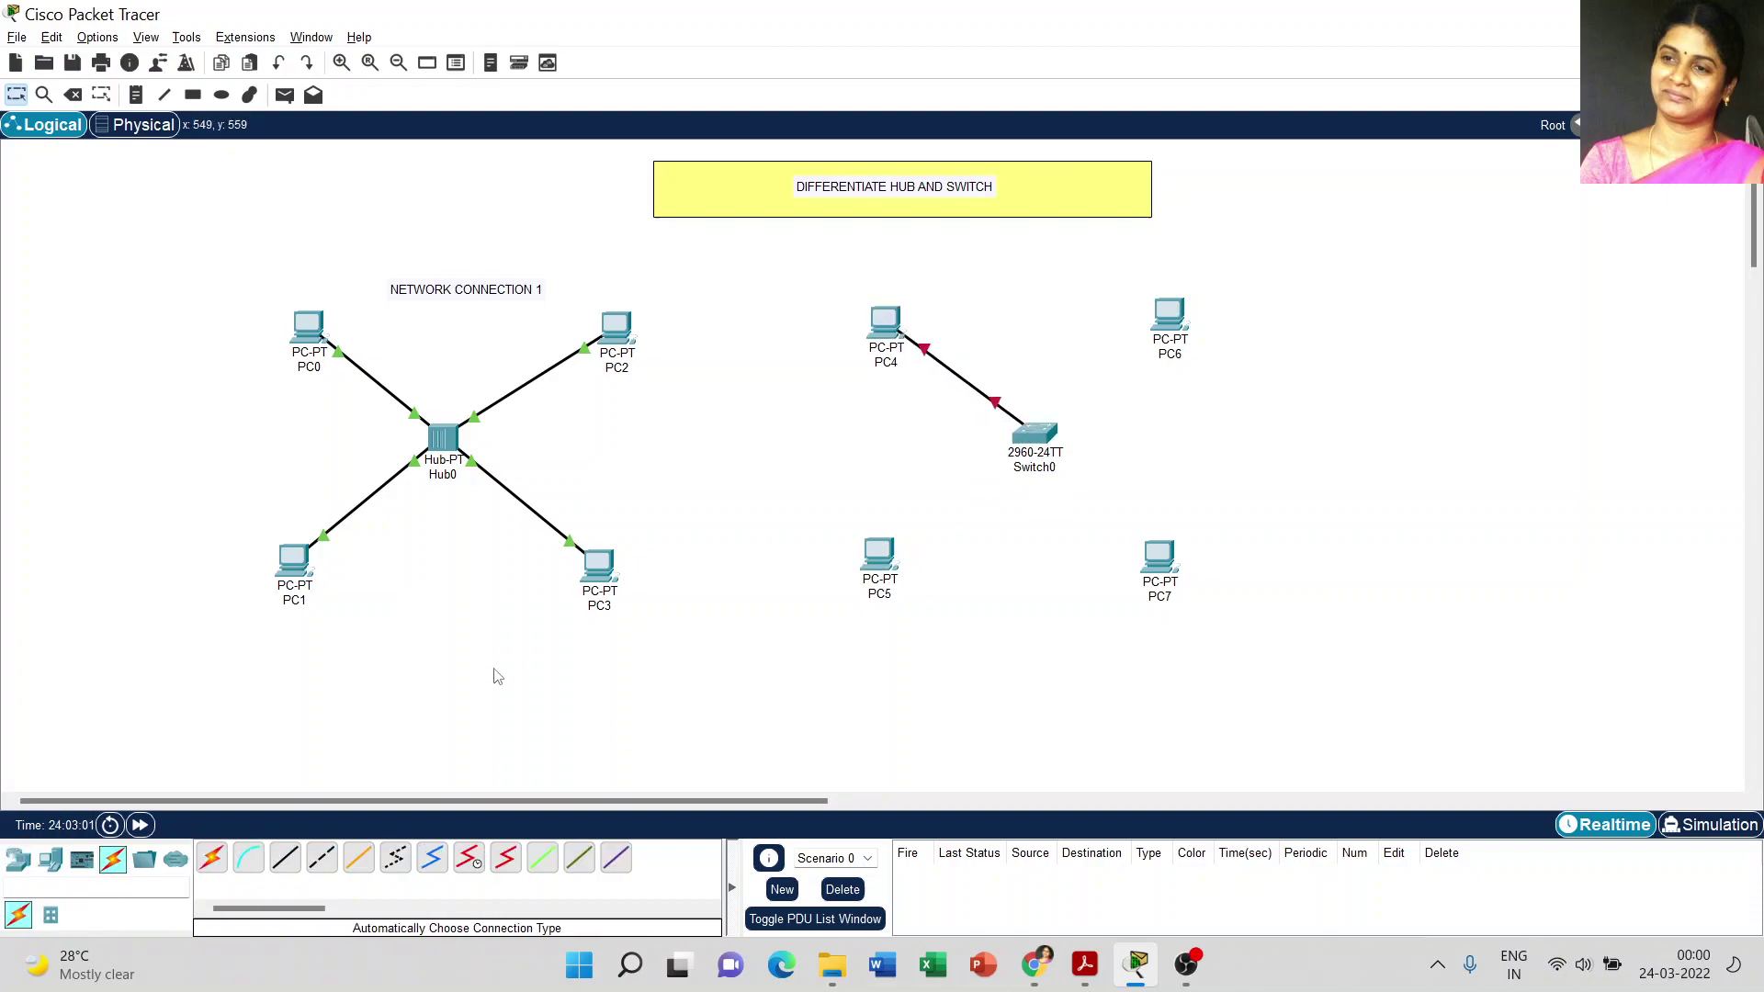
click(213, 859)
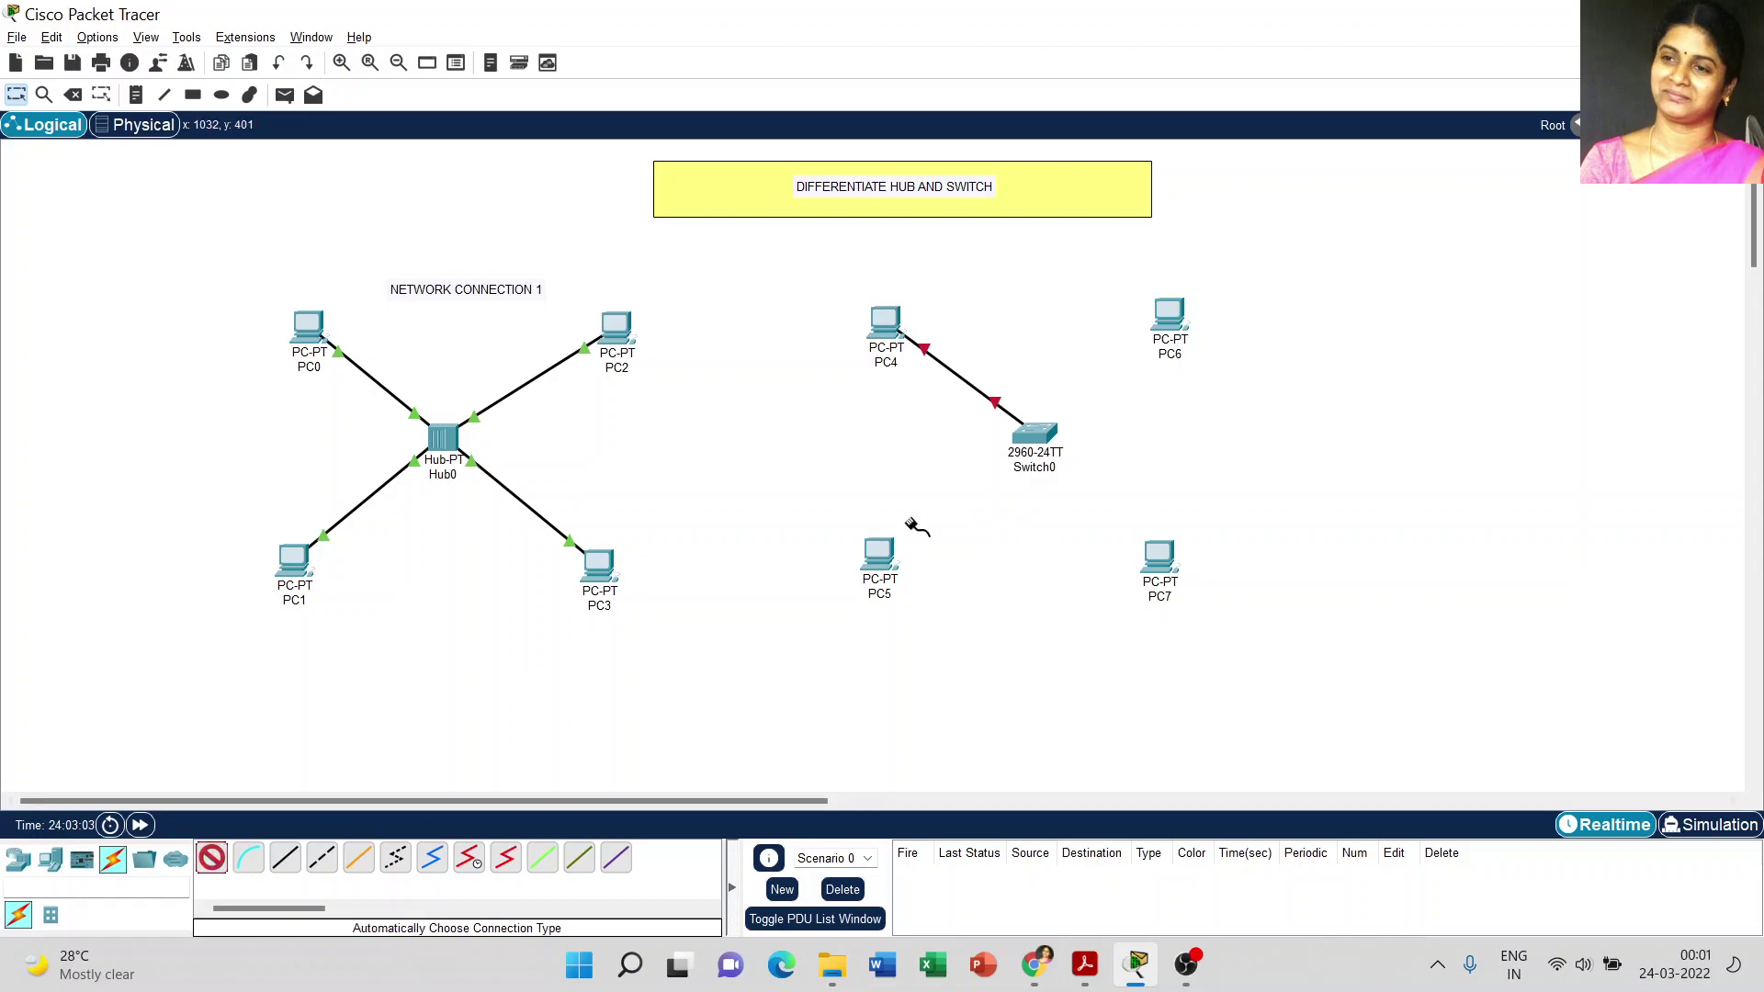
click(879, 554)
click(1038, 434)
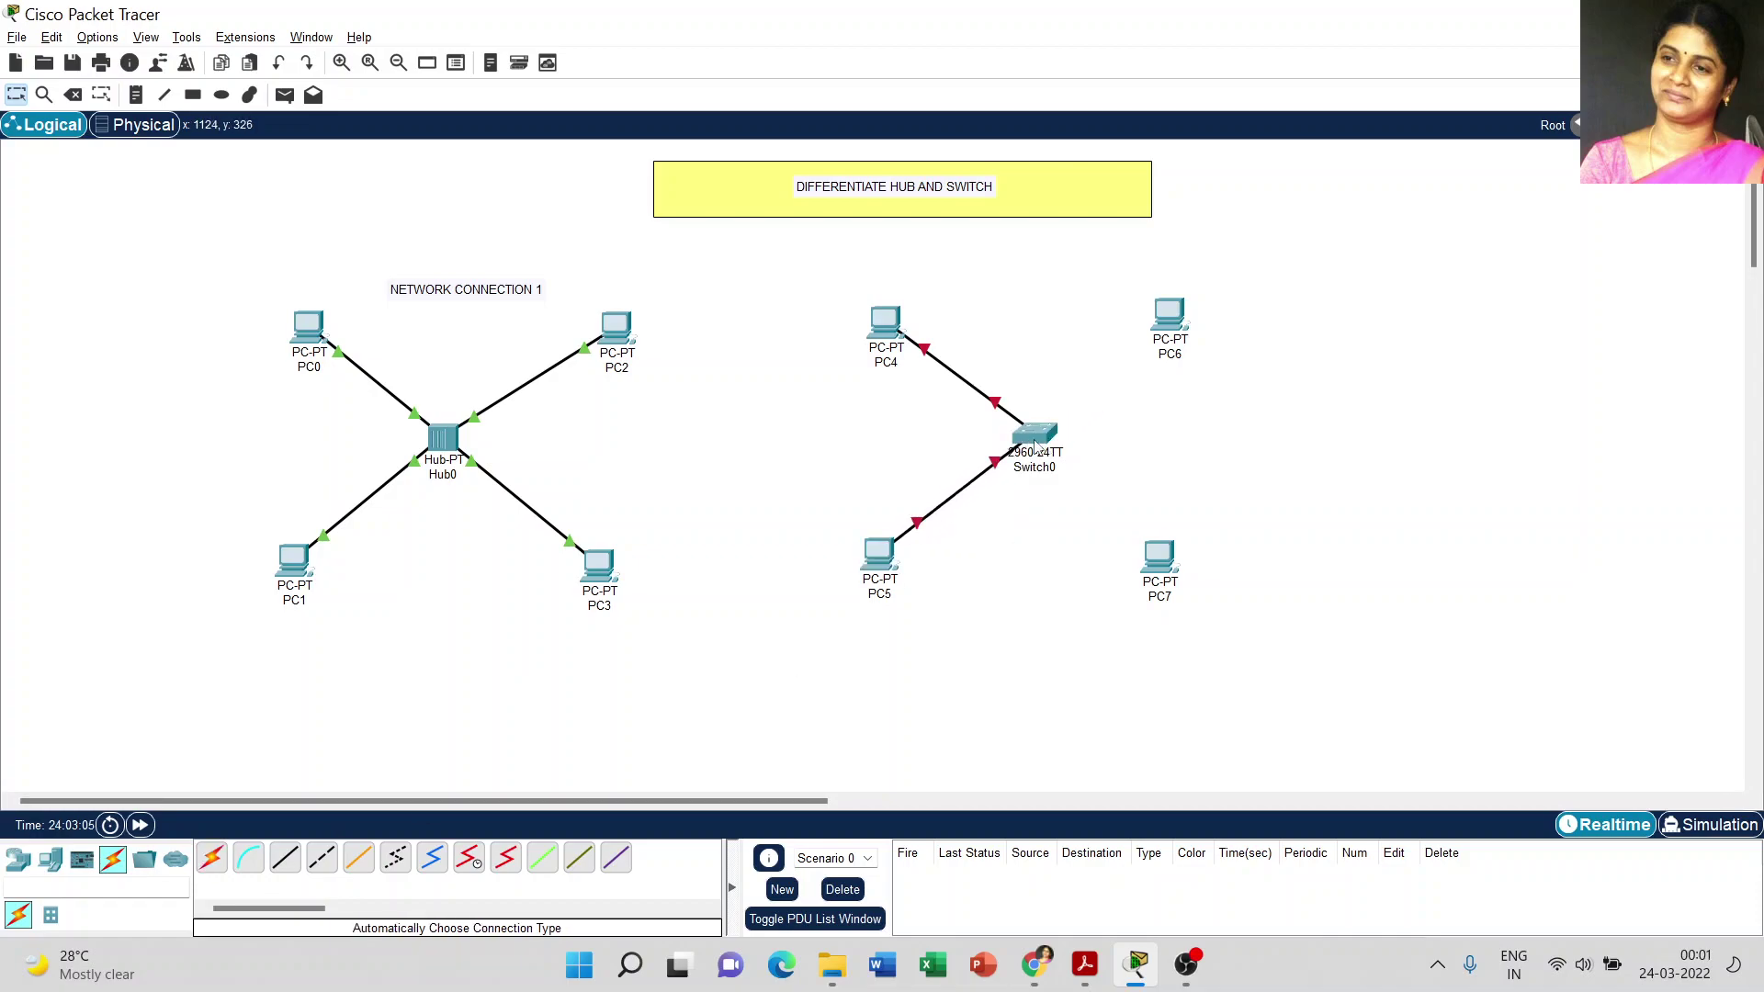
Cable PC6 and PC7 to Switch0 with automatic connections as well
click(212, 859)
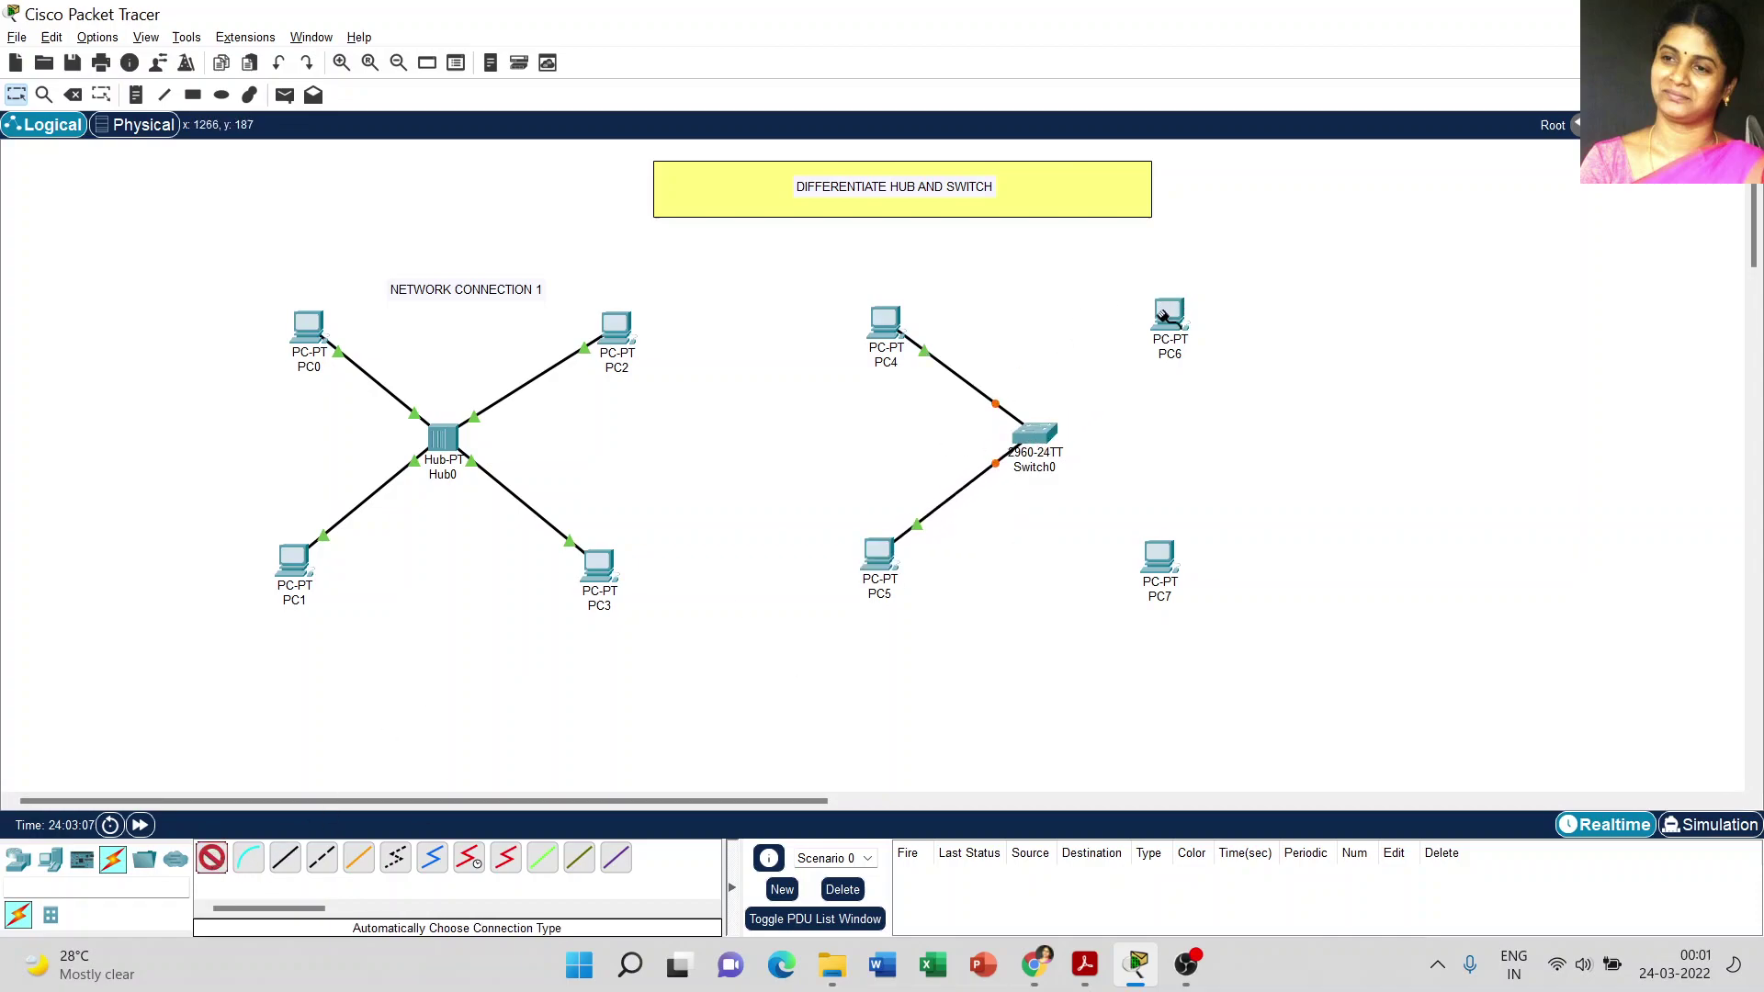
click(1168, 317)
click(1041, 435)
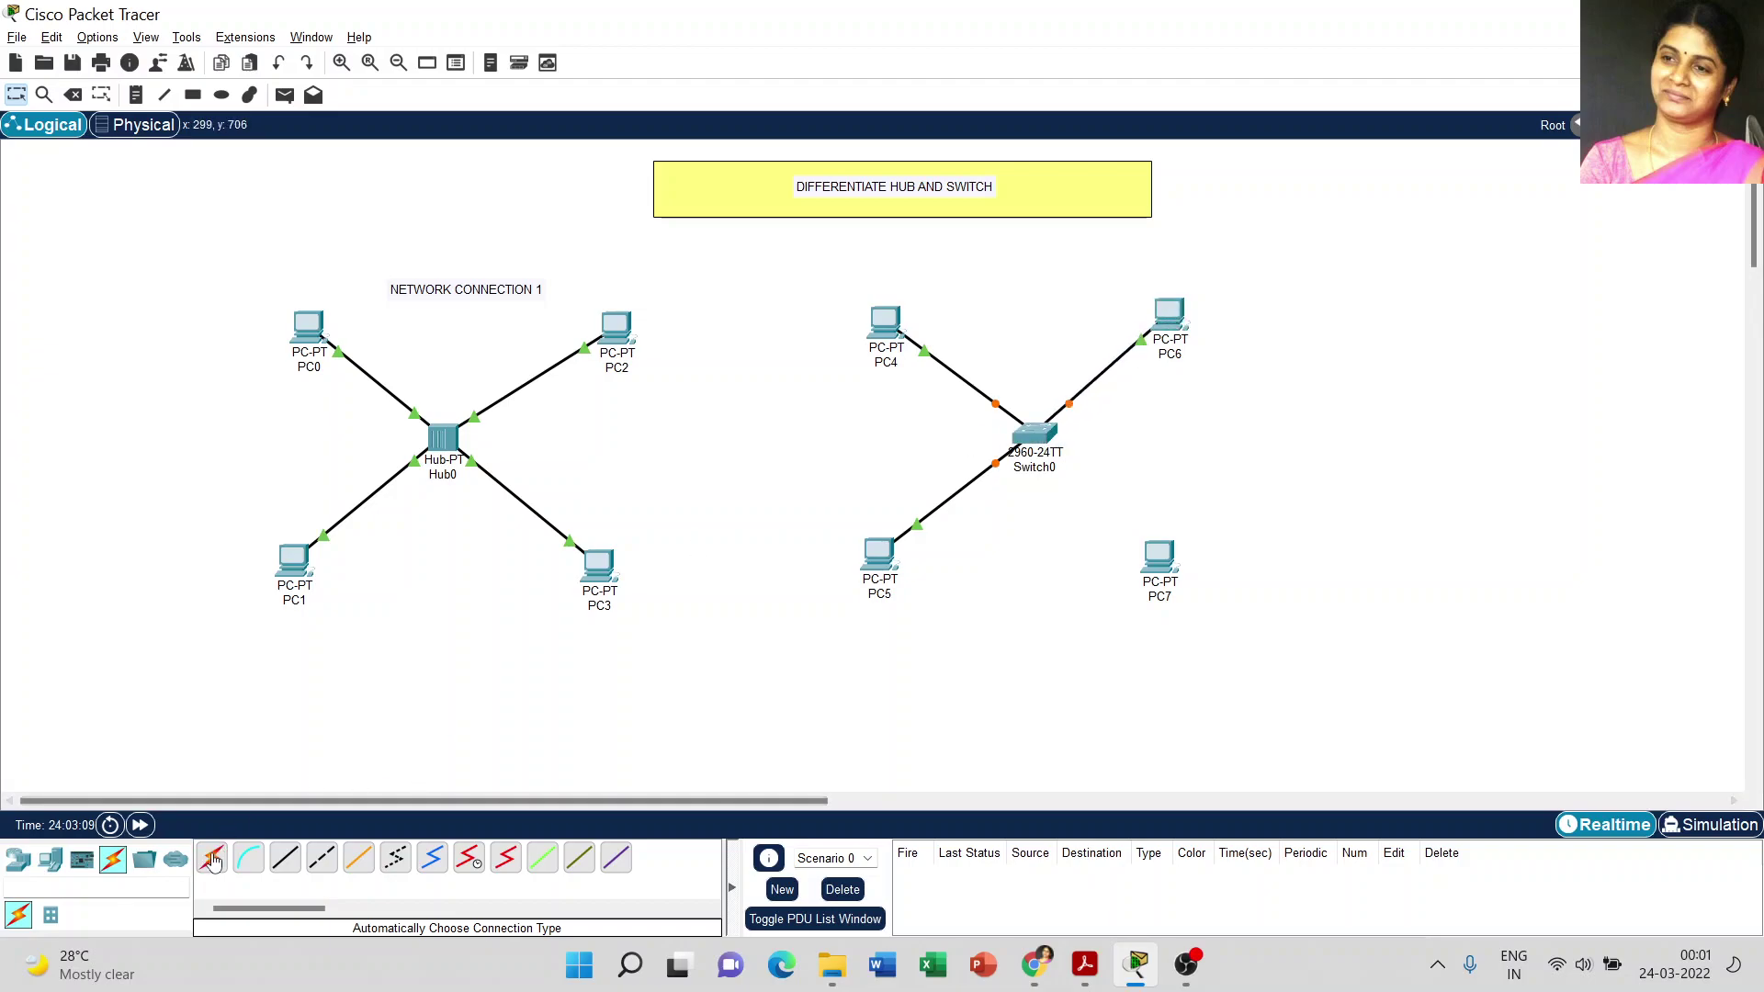
click(211, 858)
click(1160, 564)
click(1036, 434)
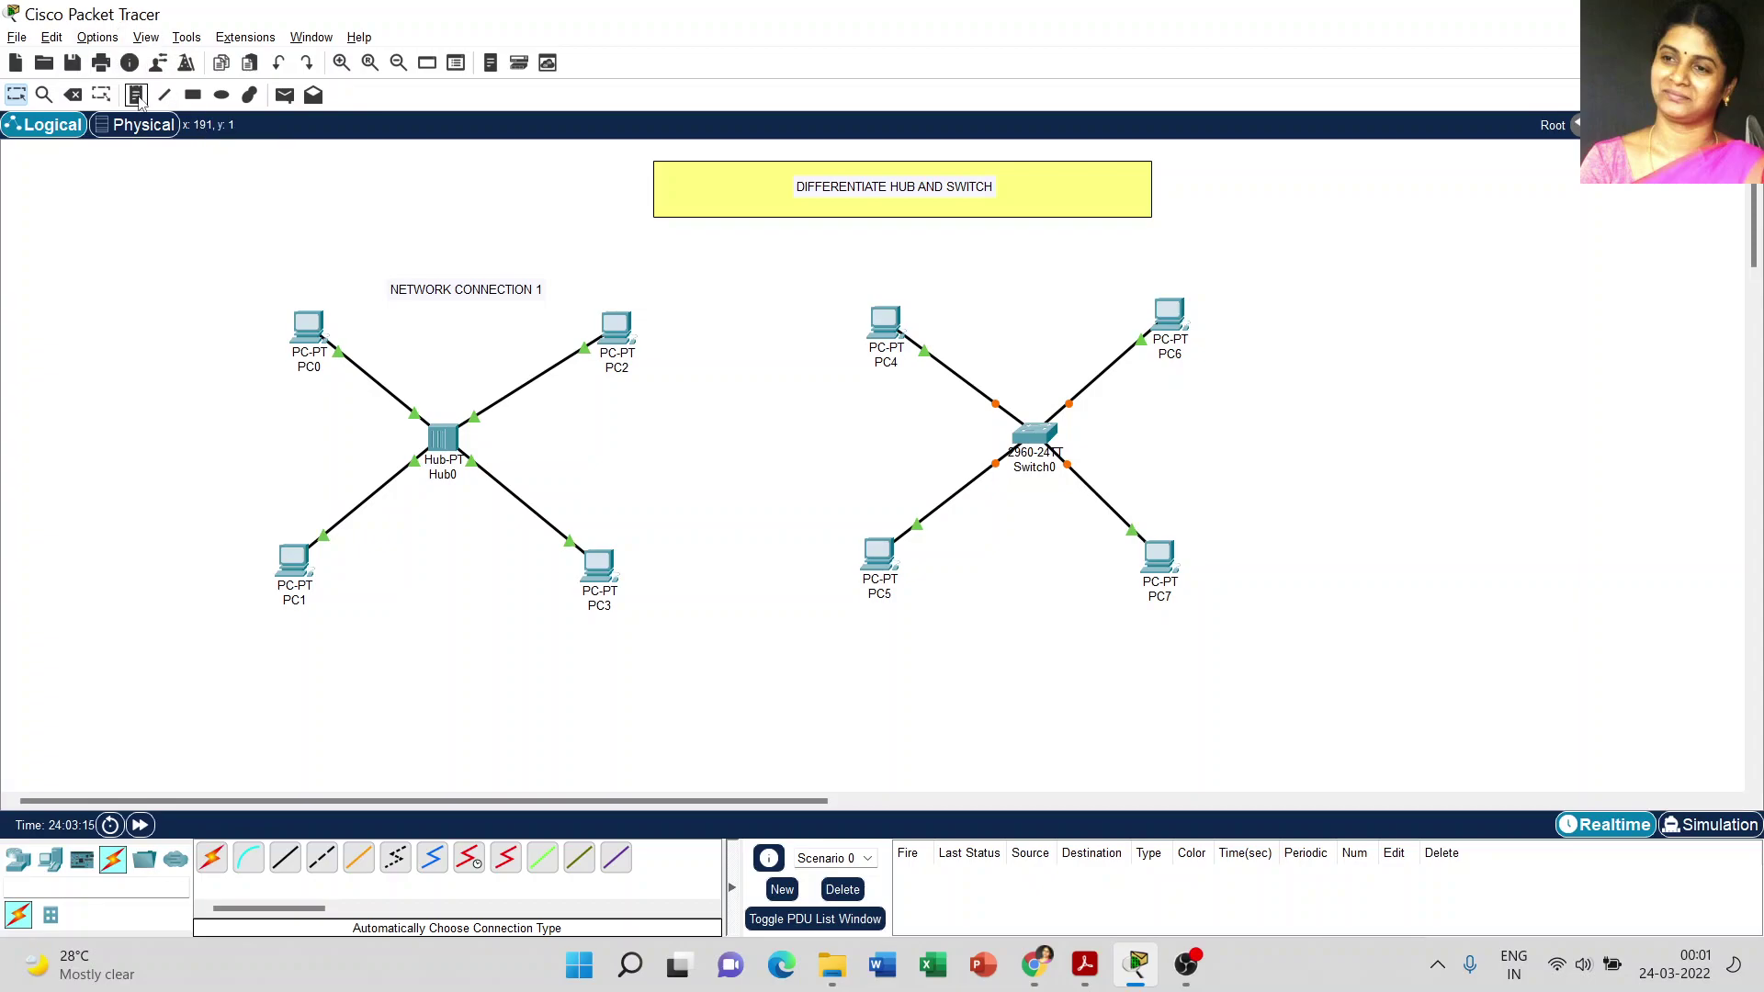
Add a 'NETWORK CONNECTION 2' note above the switch network and nudge PC7 slightly up-right
click(137, 95)
click(968, 289)
text(NETWO)
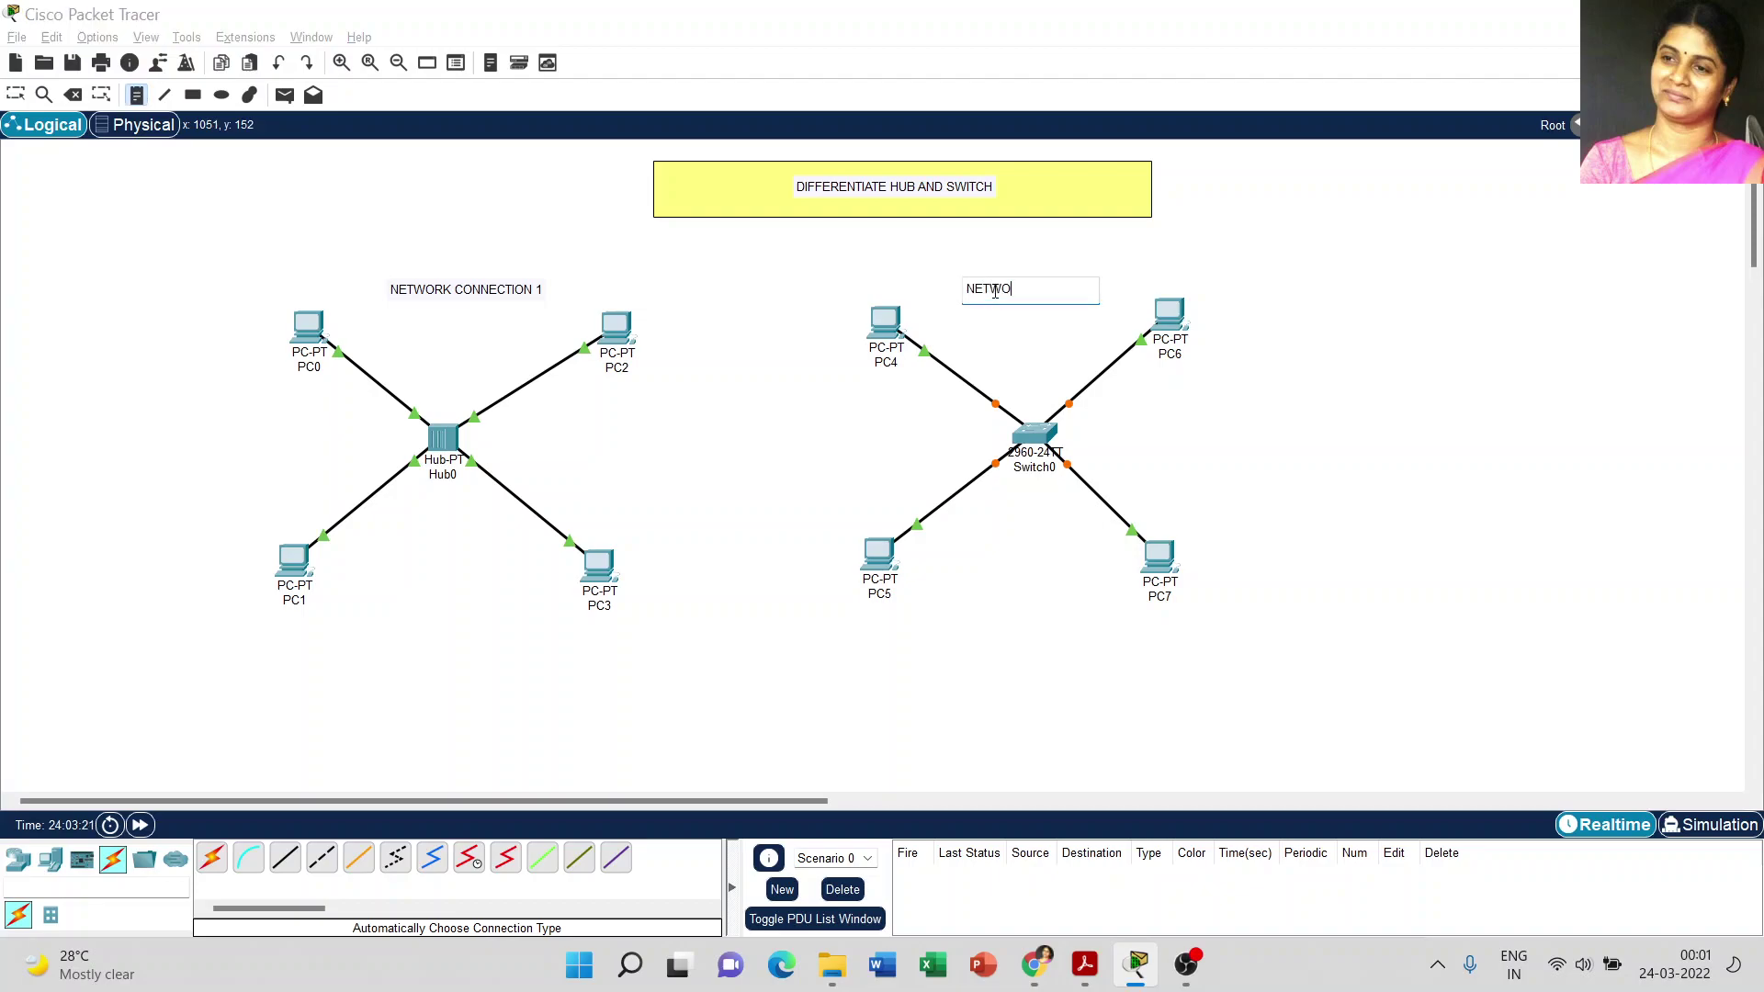
text(RK CONNE)
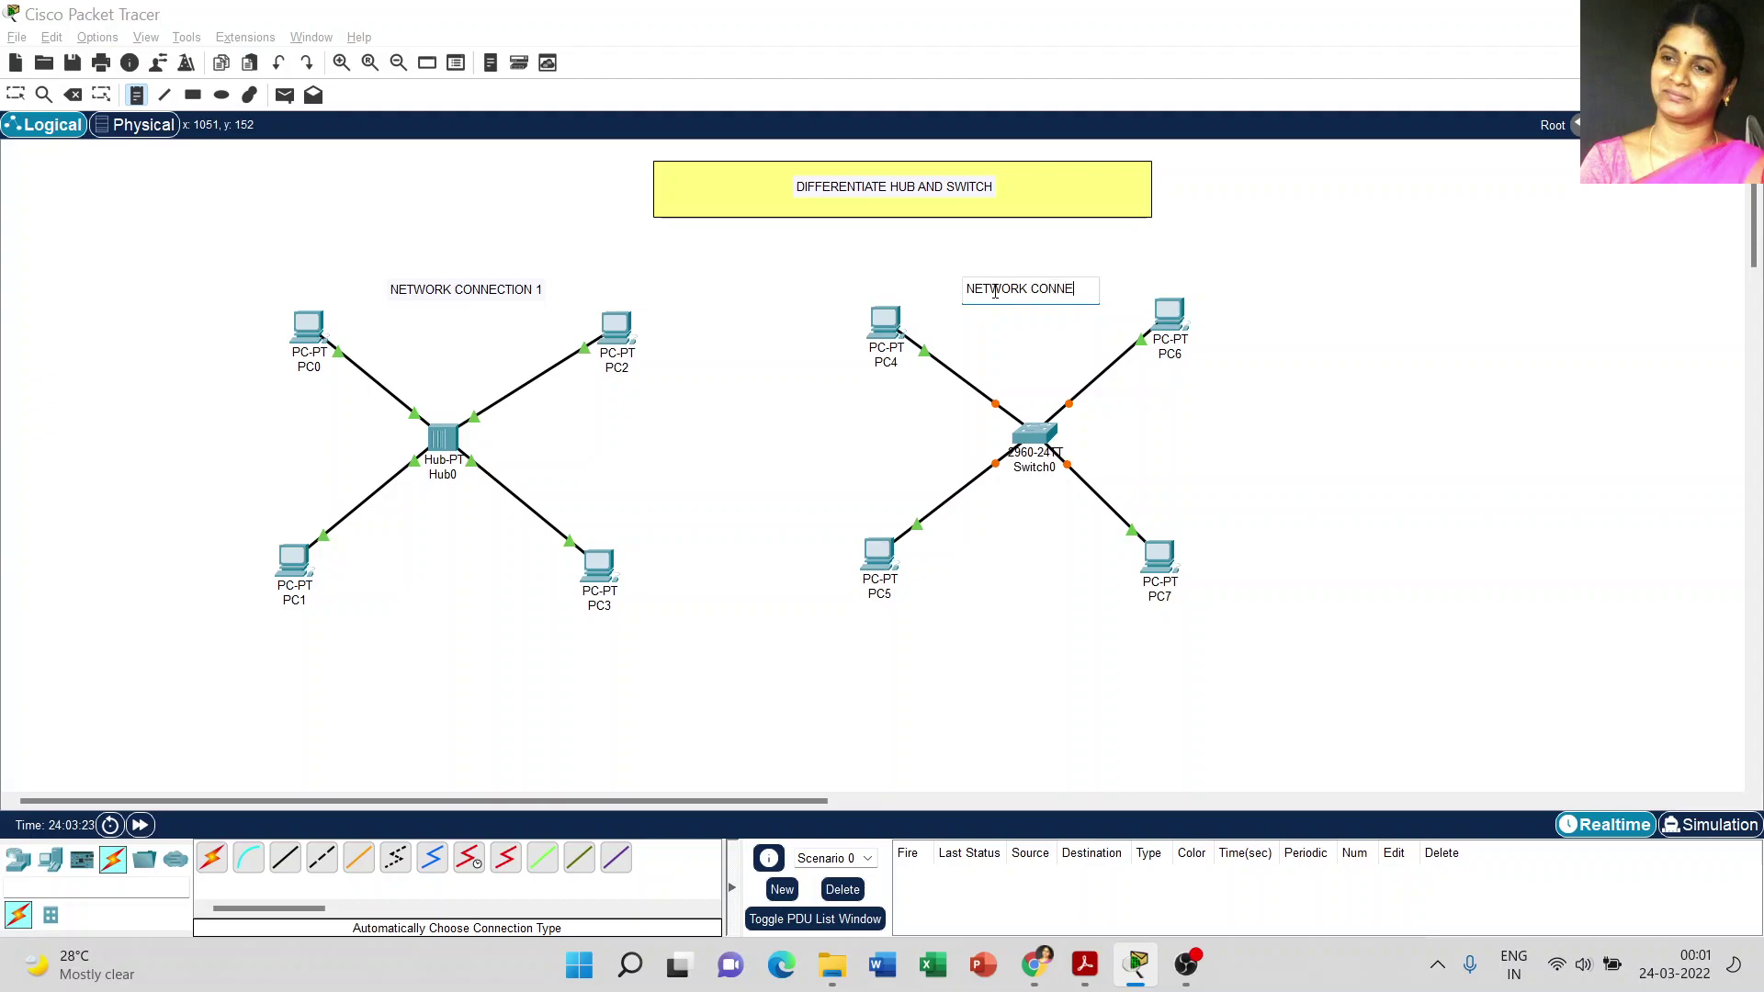
text(CTION)
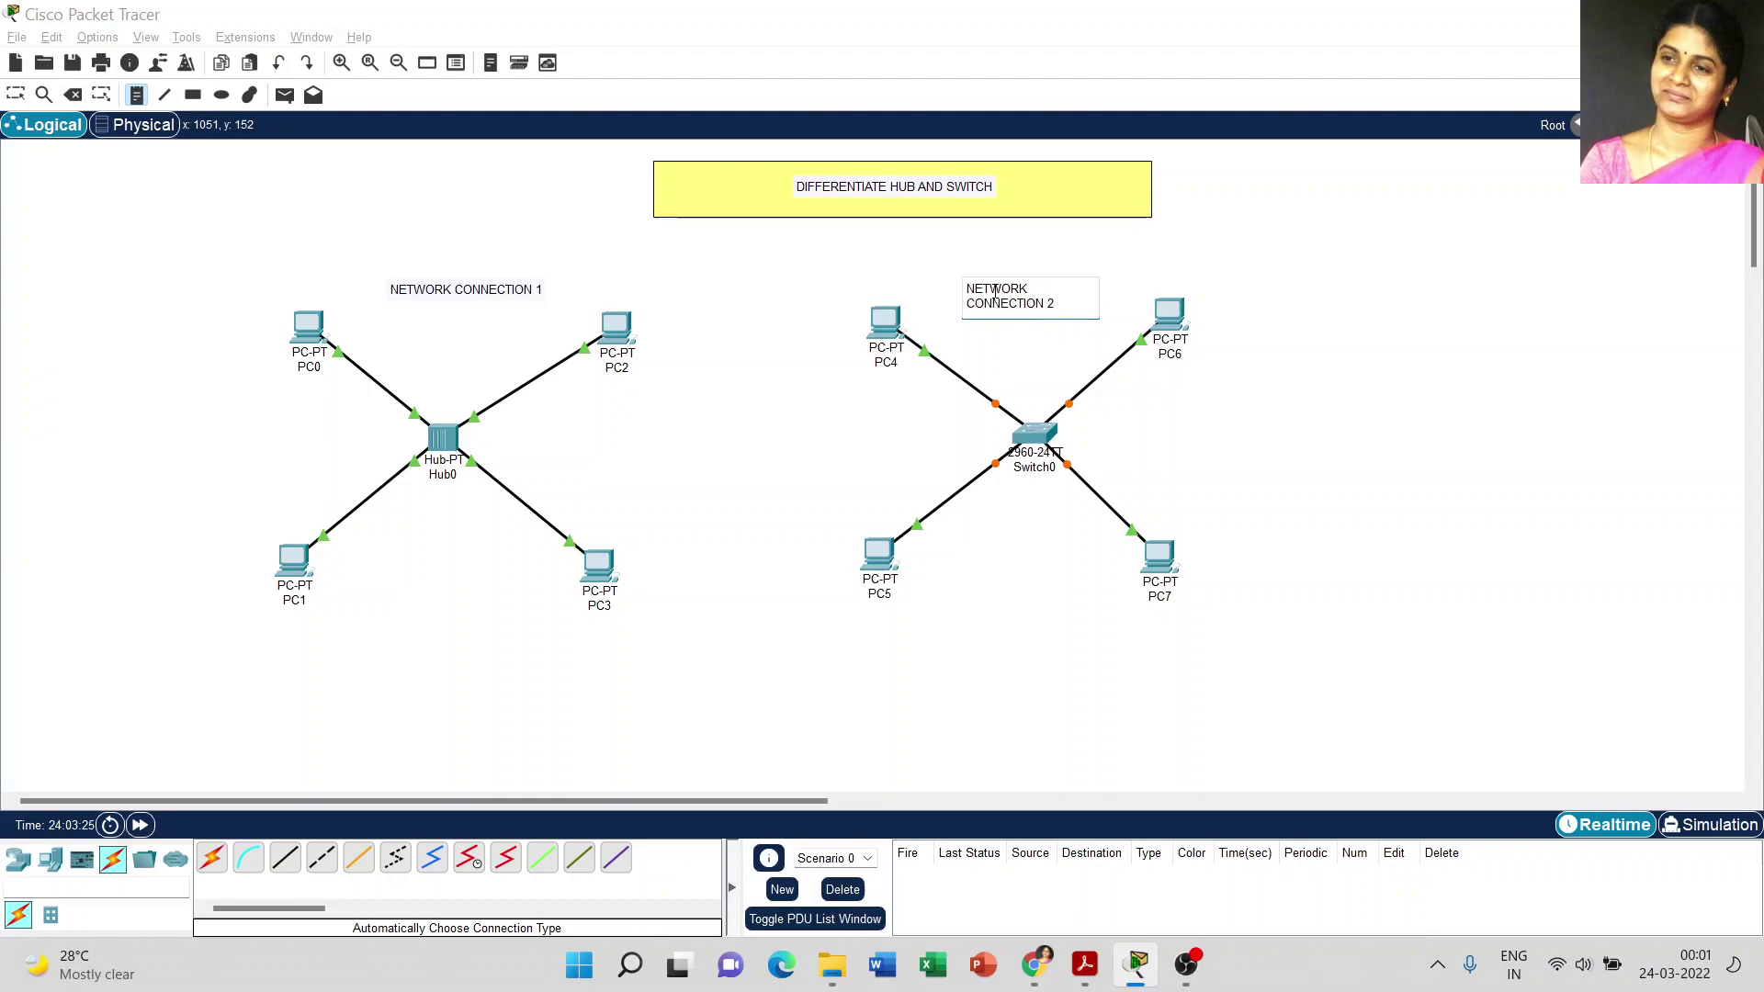
text( 2)
key(Escape)
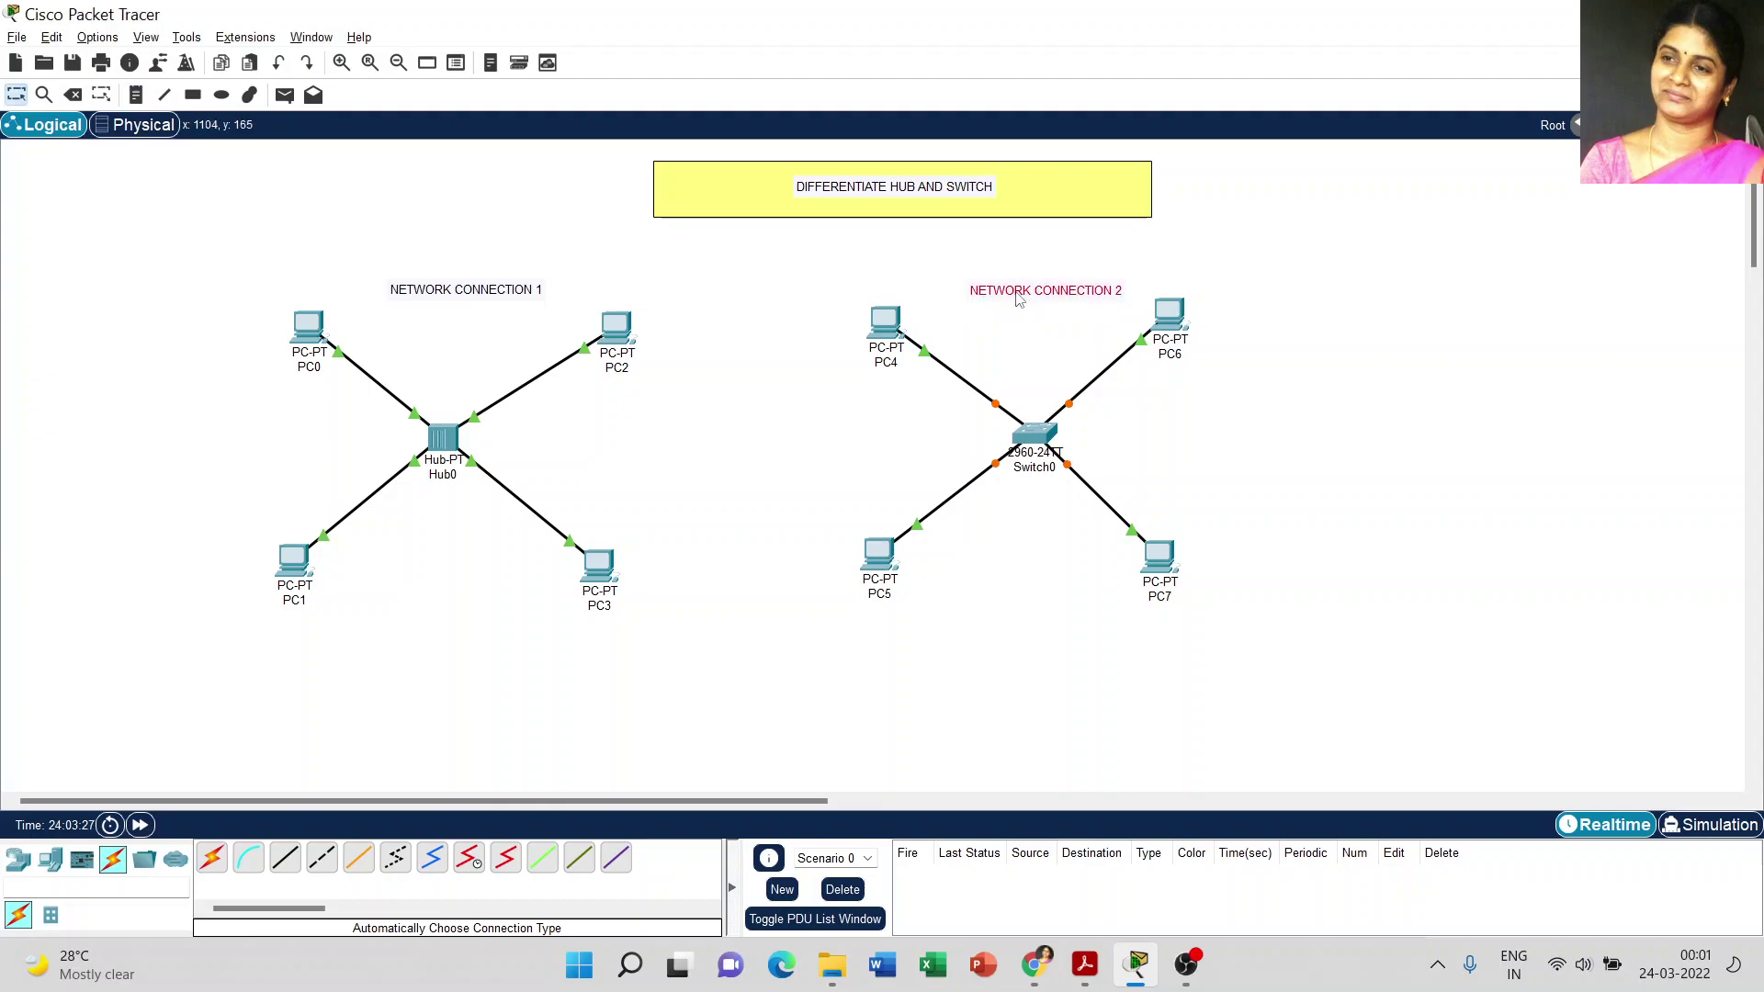
drag(1018, 300, 1002, 290)
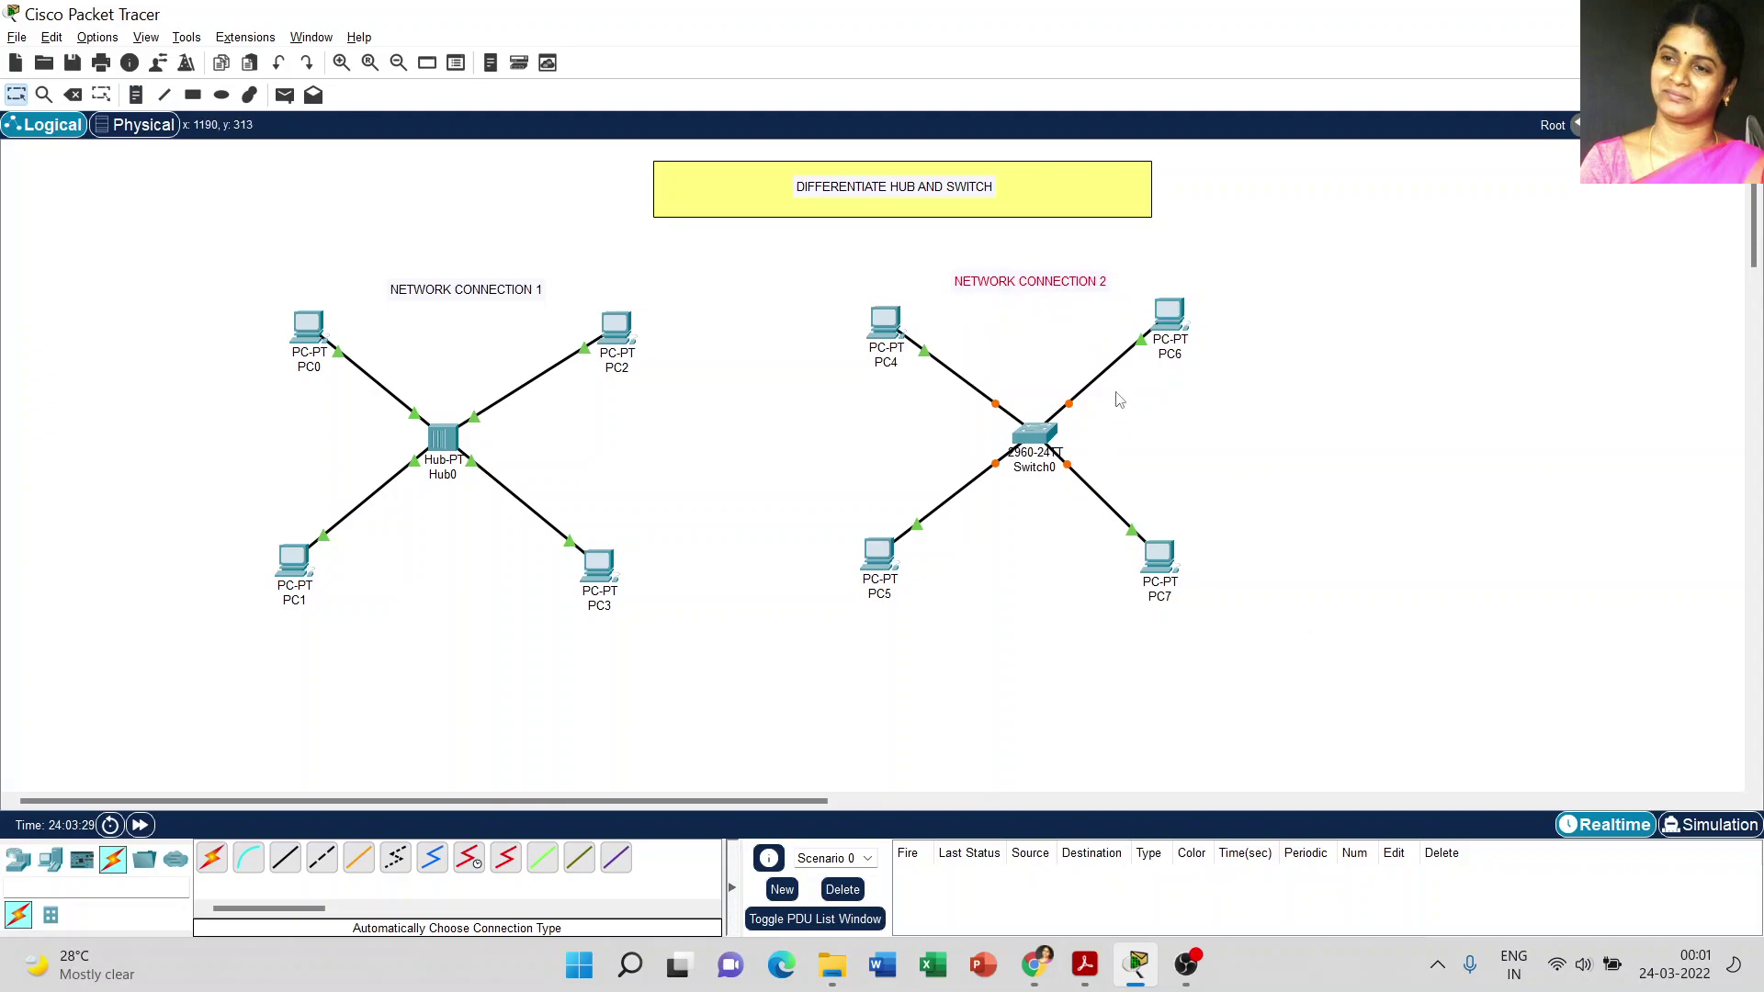
drag(1167, 568, 1178, 551)
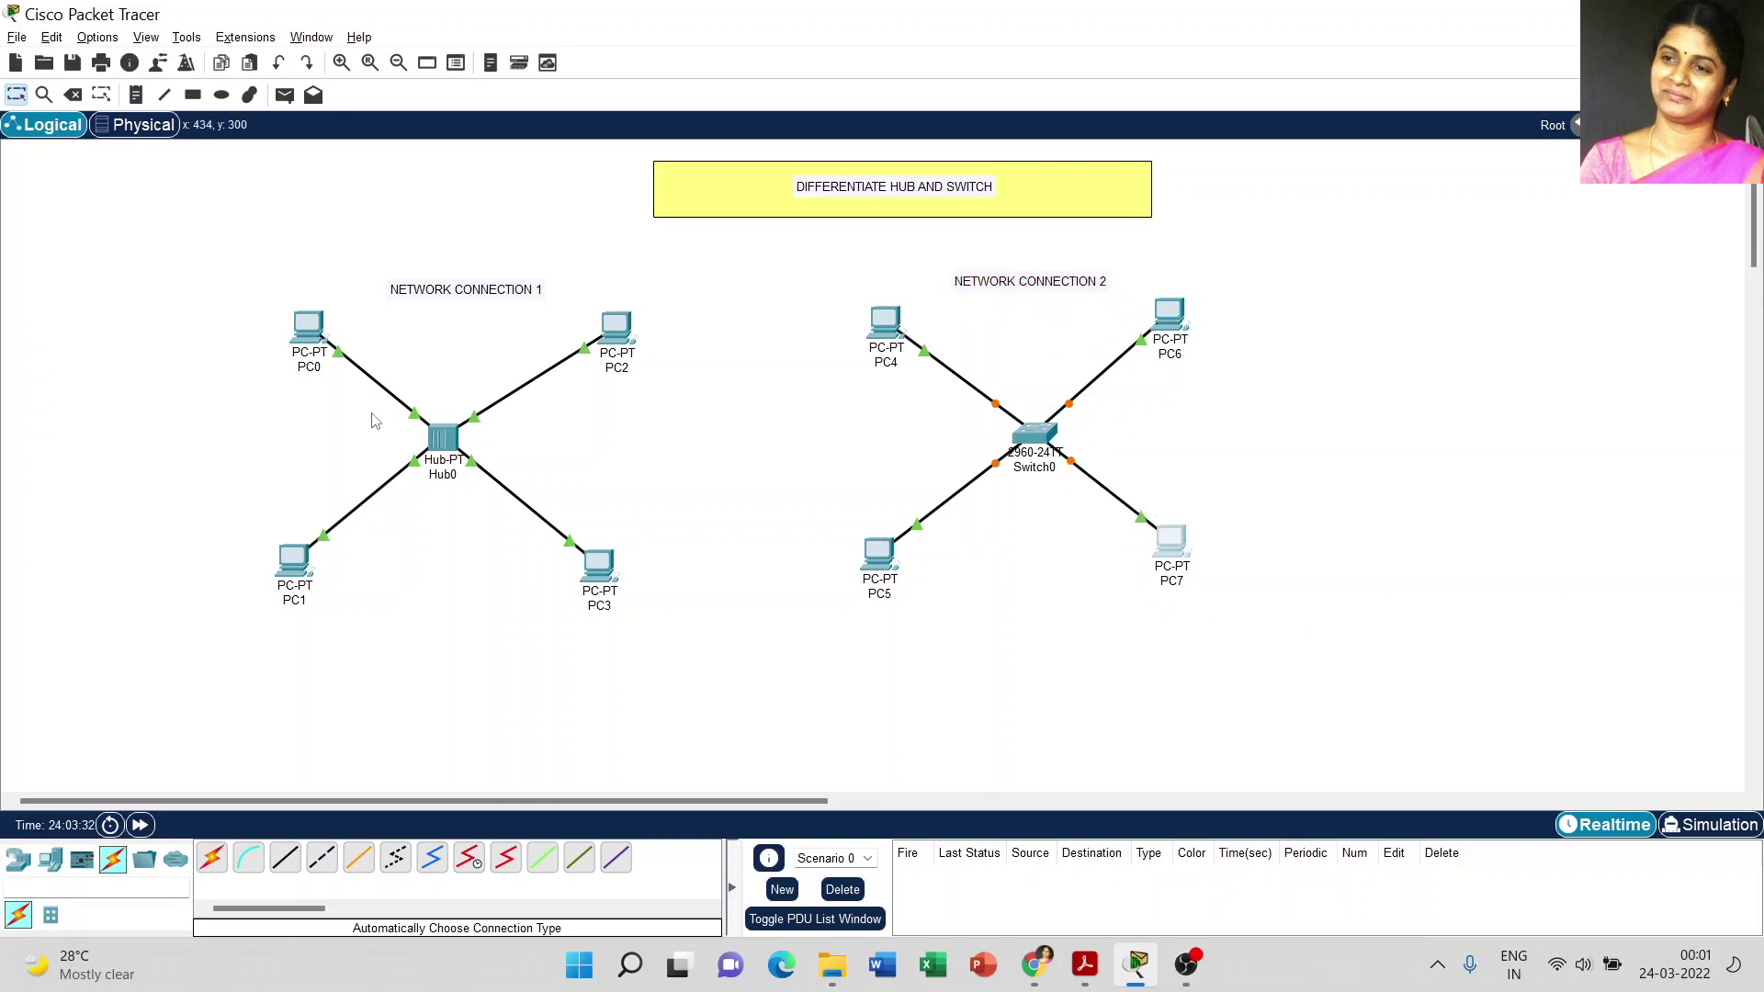
Switch PC0's IP configuration to DHCP, leaving it with APIPA address 169.254.180.200
click(308, 333)
click(726, 192)
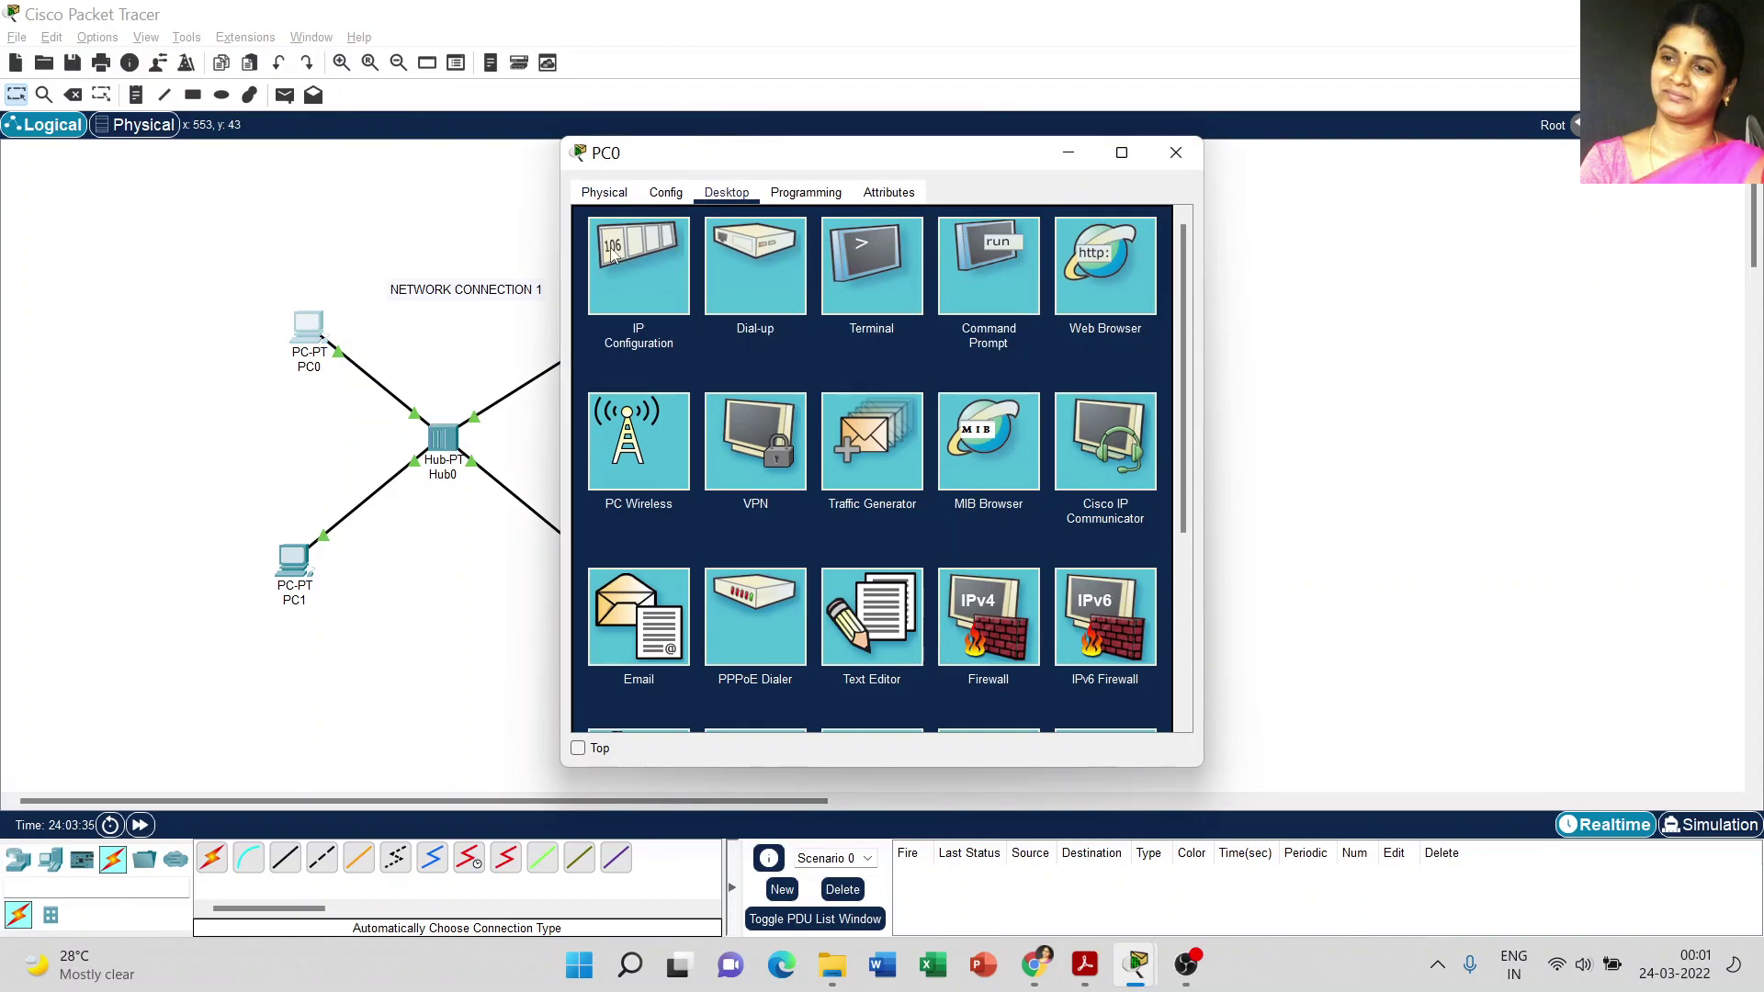
click(619, 261)
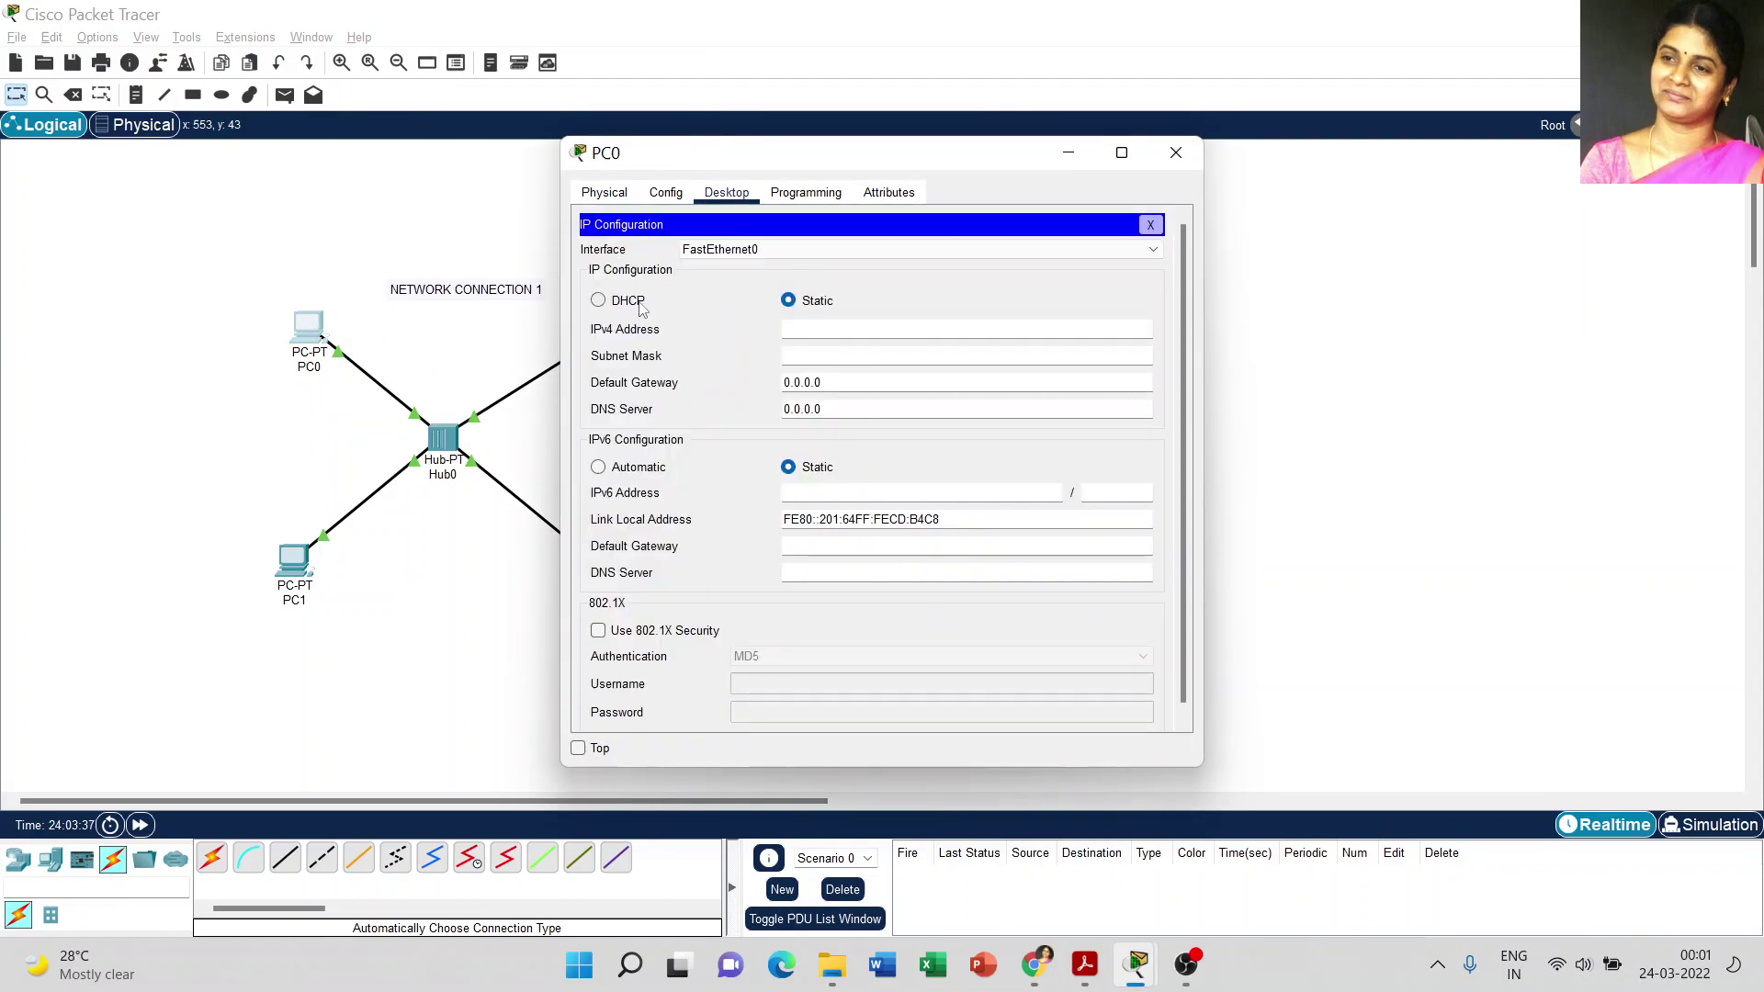
click(598, 300)
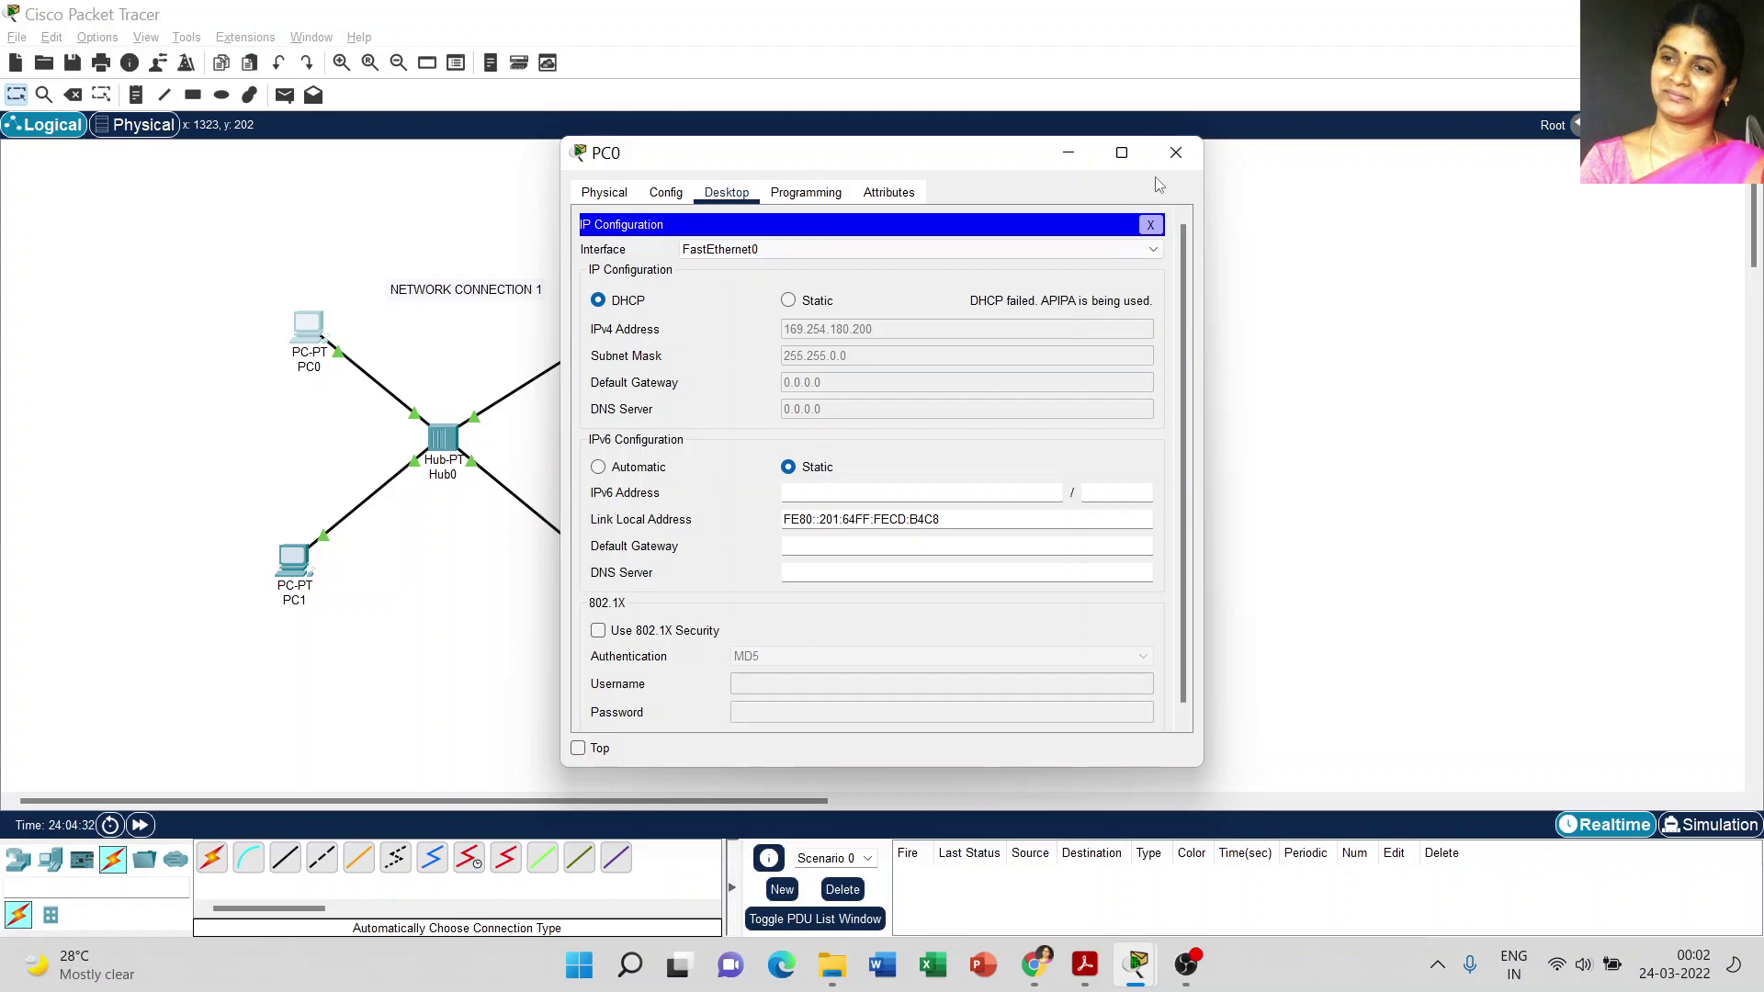
click(1175, 153)
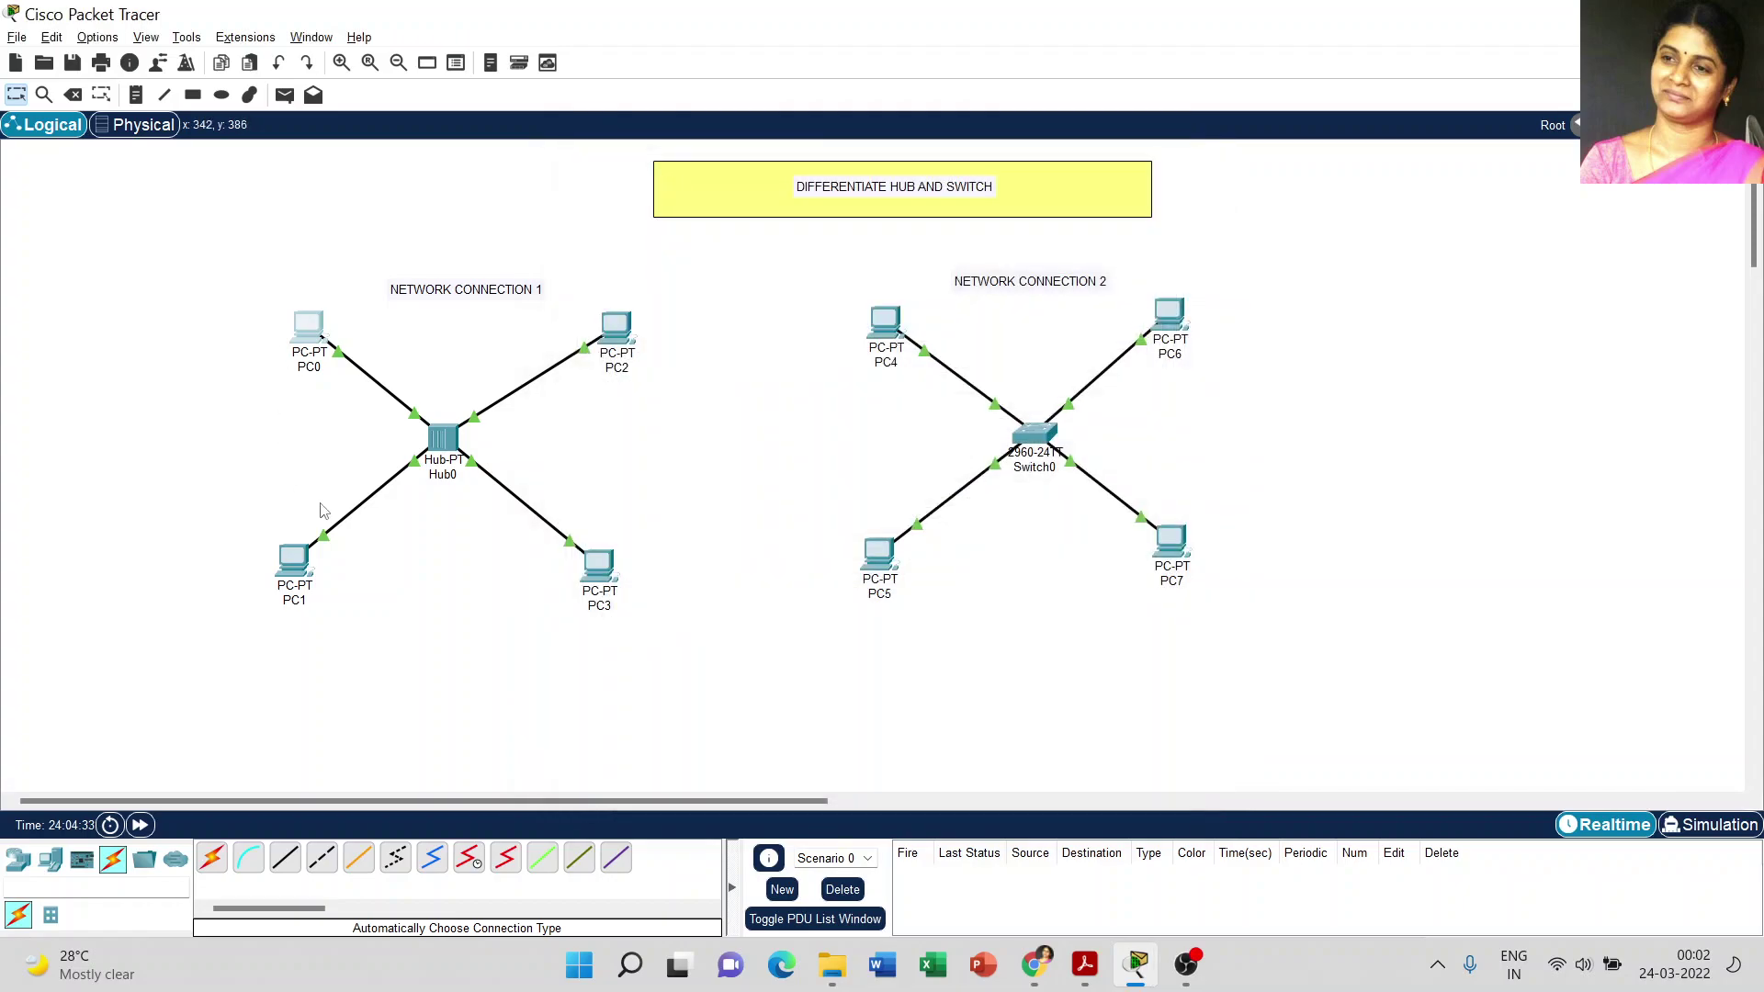
Set PC1's IP configuration to DHCP so it falls back to an APIPA address
click(293, 560)
click(727, 193)
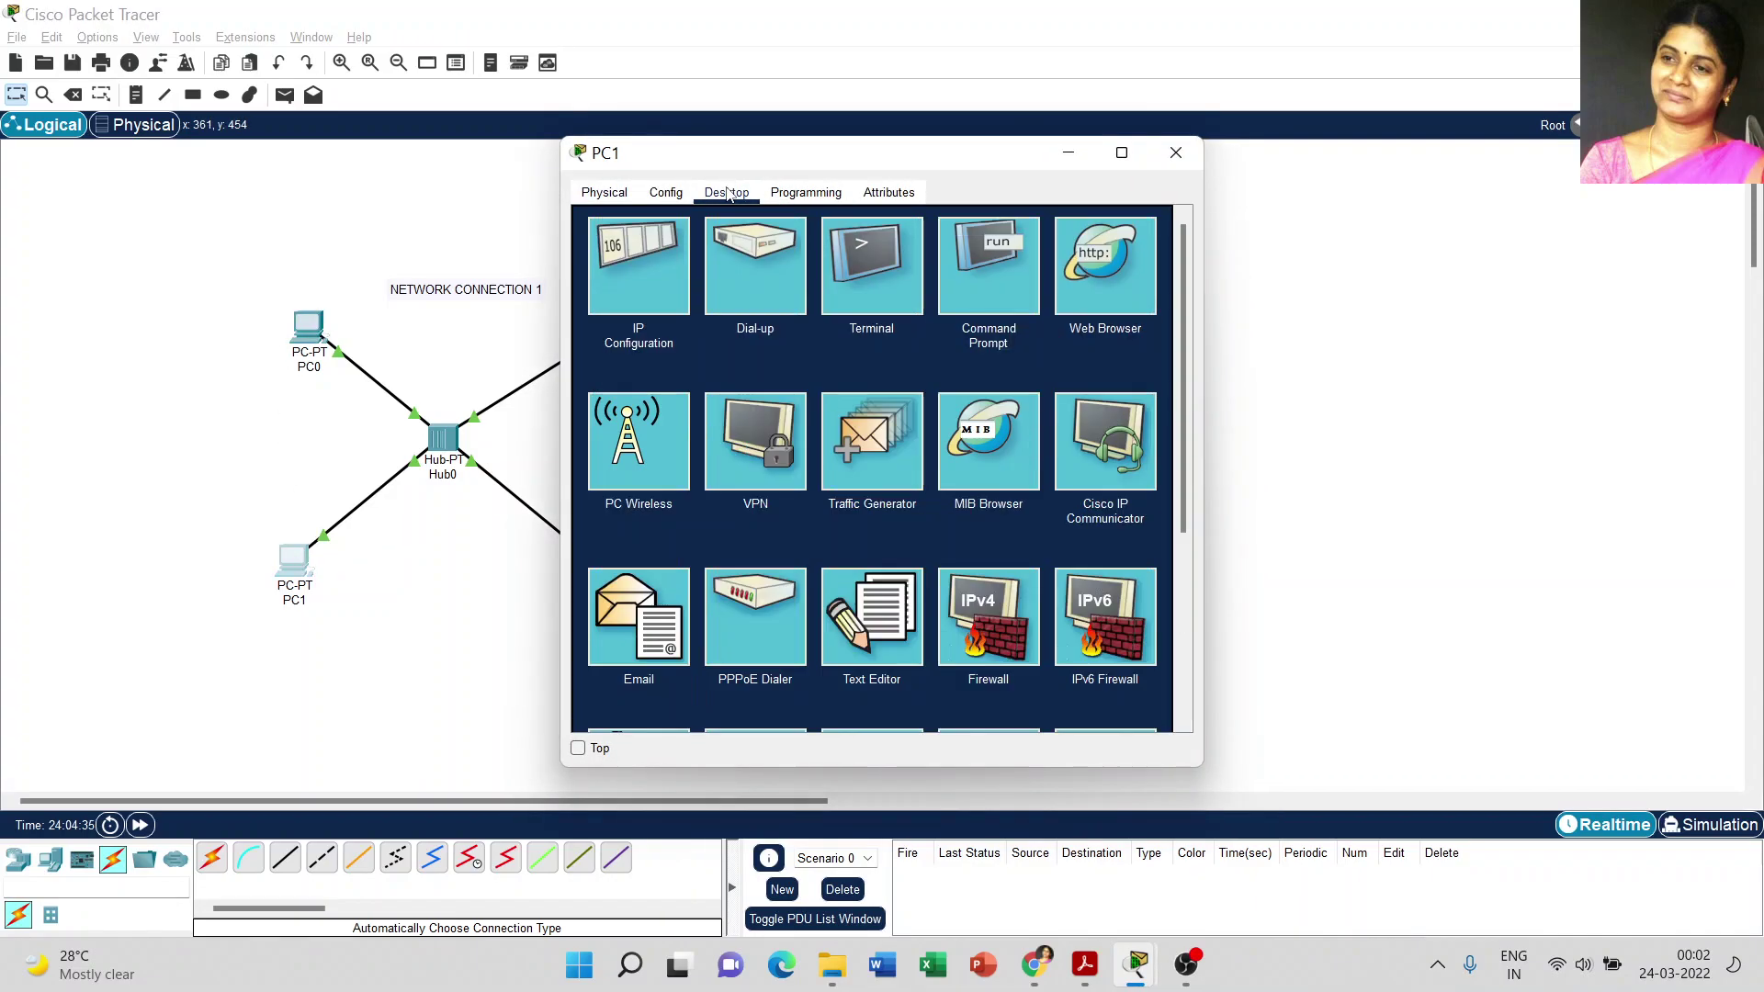
click(626, 288)
click(623, 303)
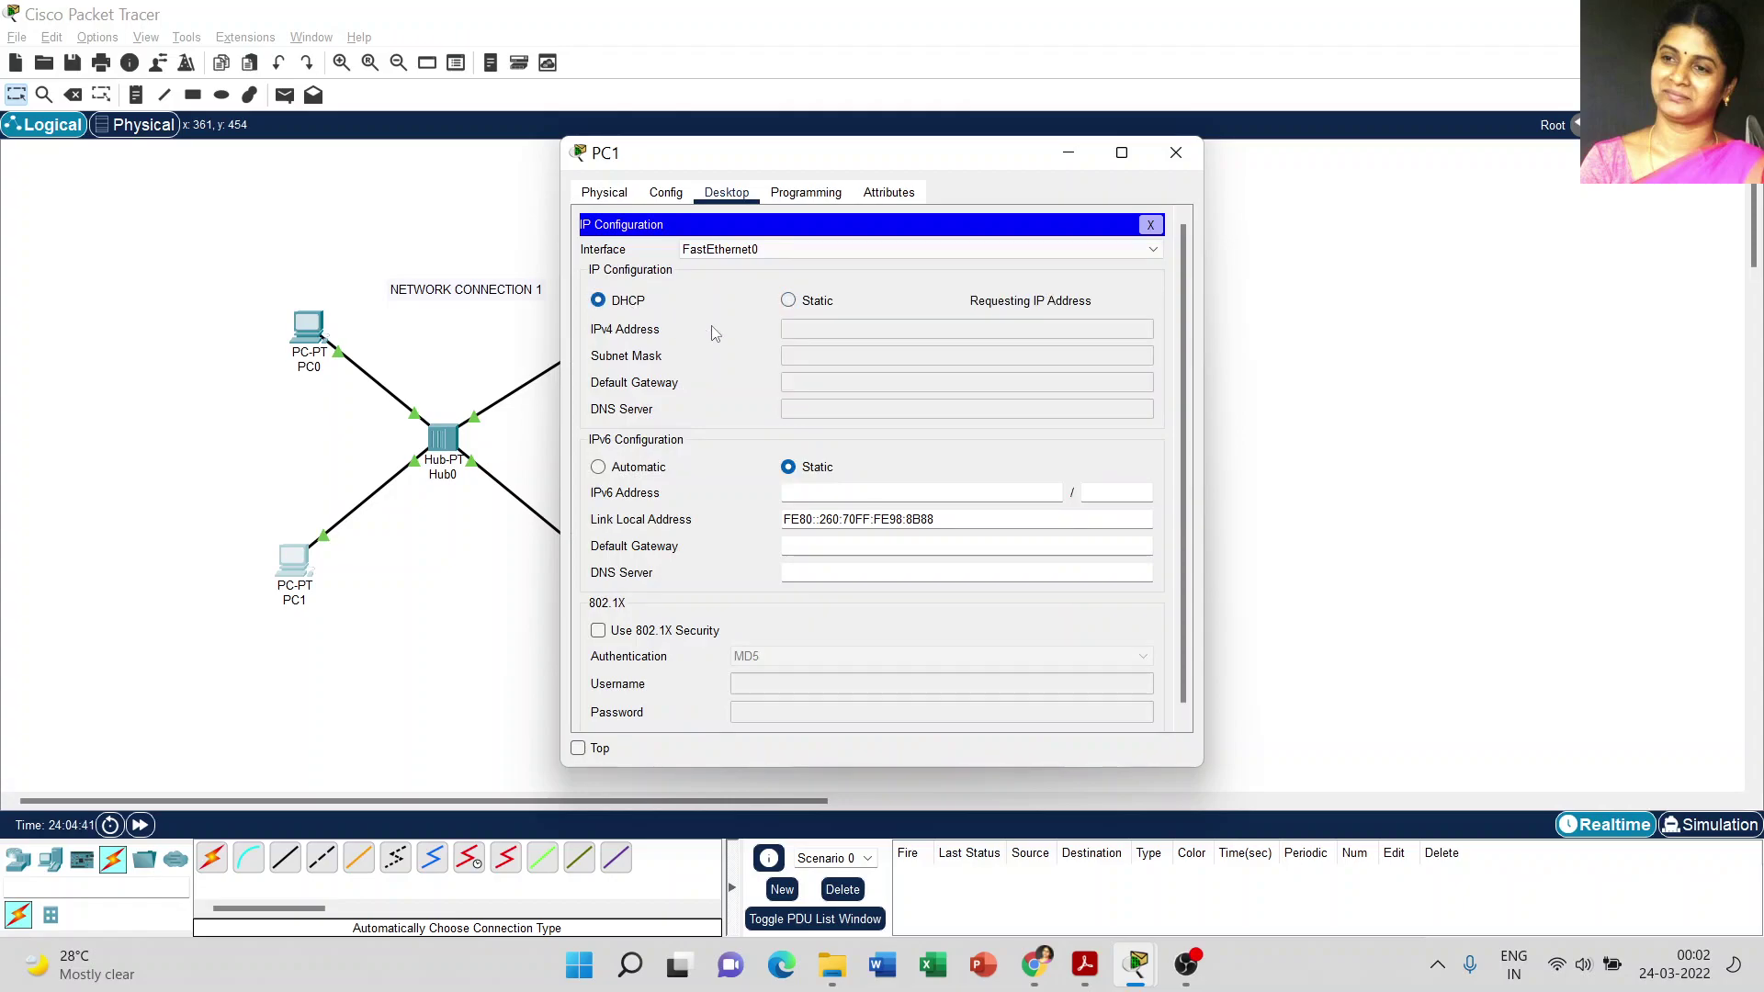
click(1175, 152)
Switch PC2 to DHCP addressing, leaving it on an APIPA address
click(615, 330)
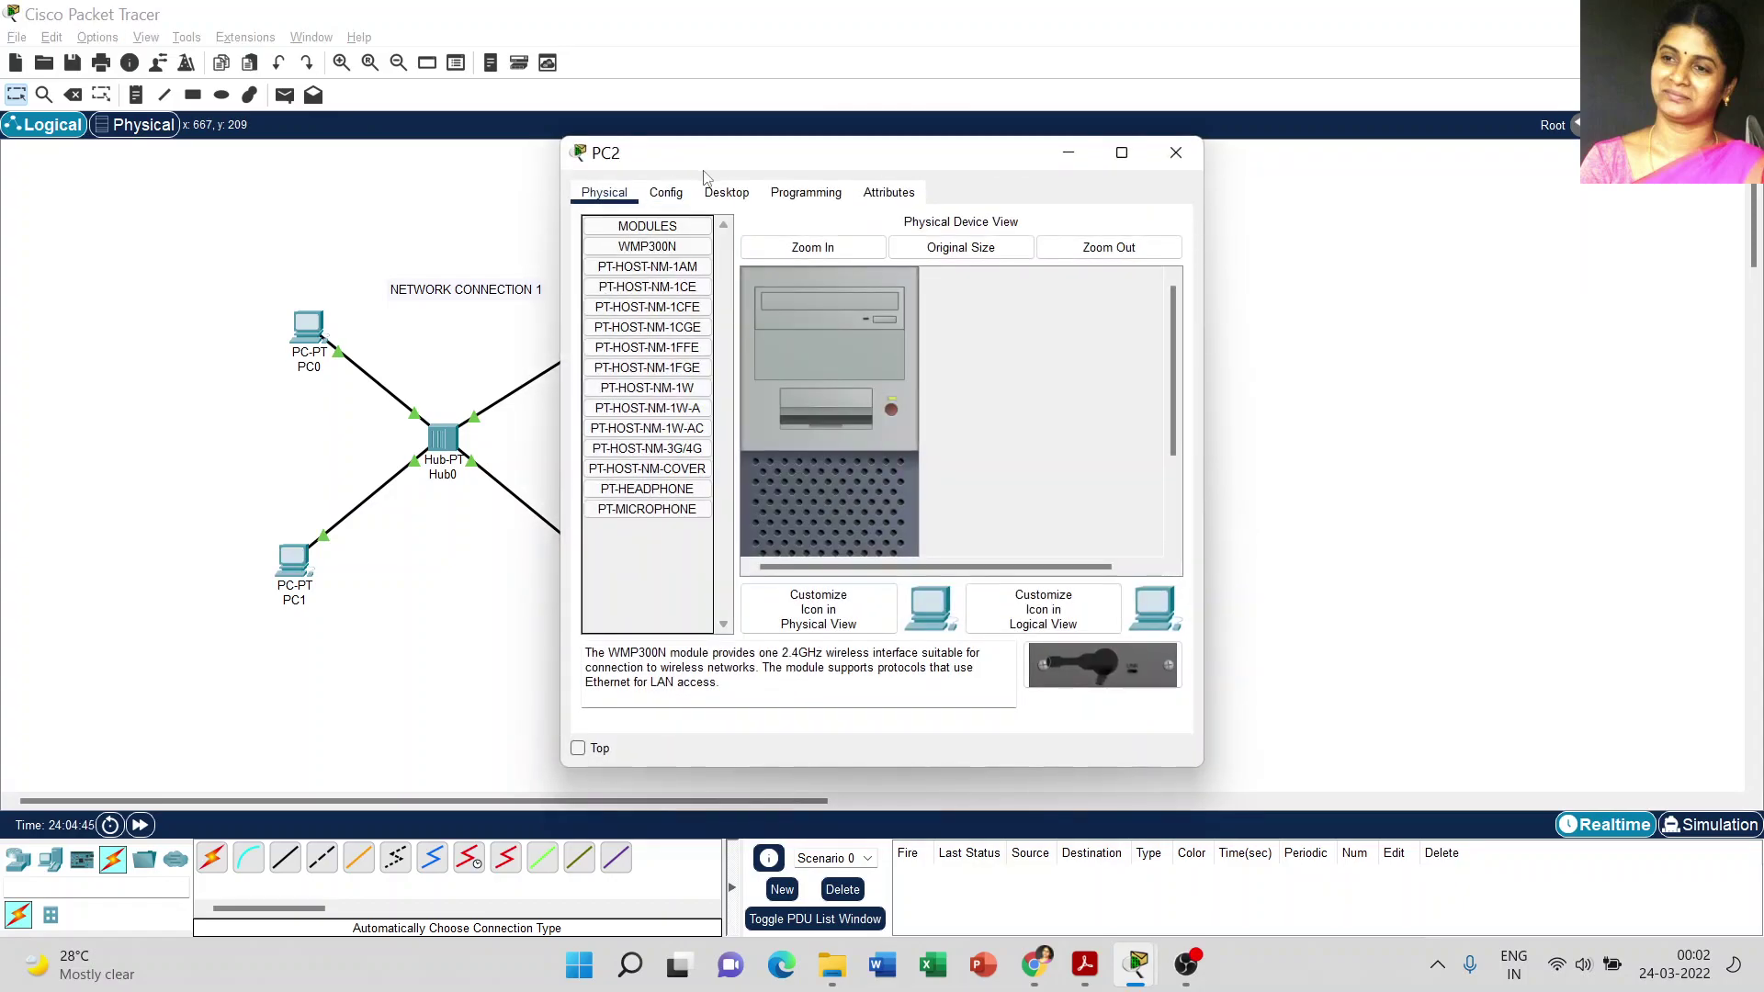
click(726, 192)
click(621, 264)
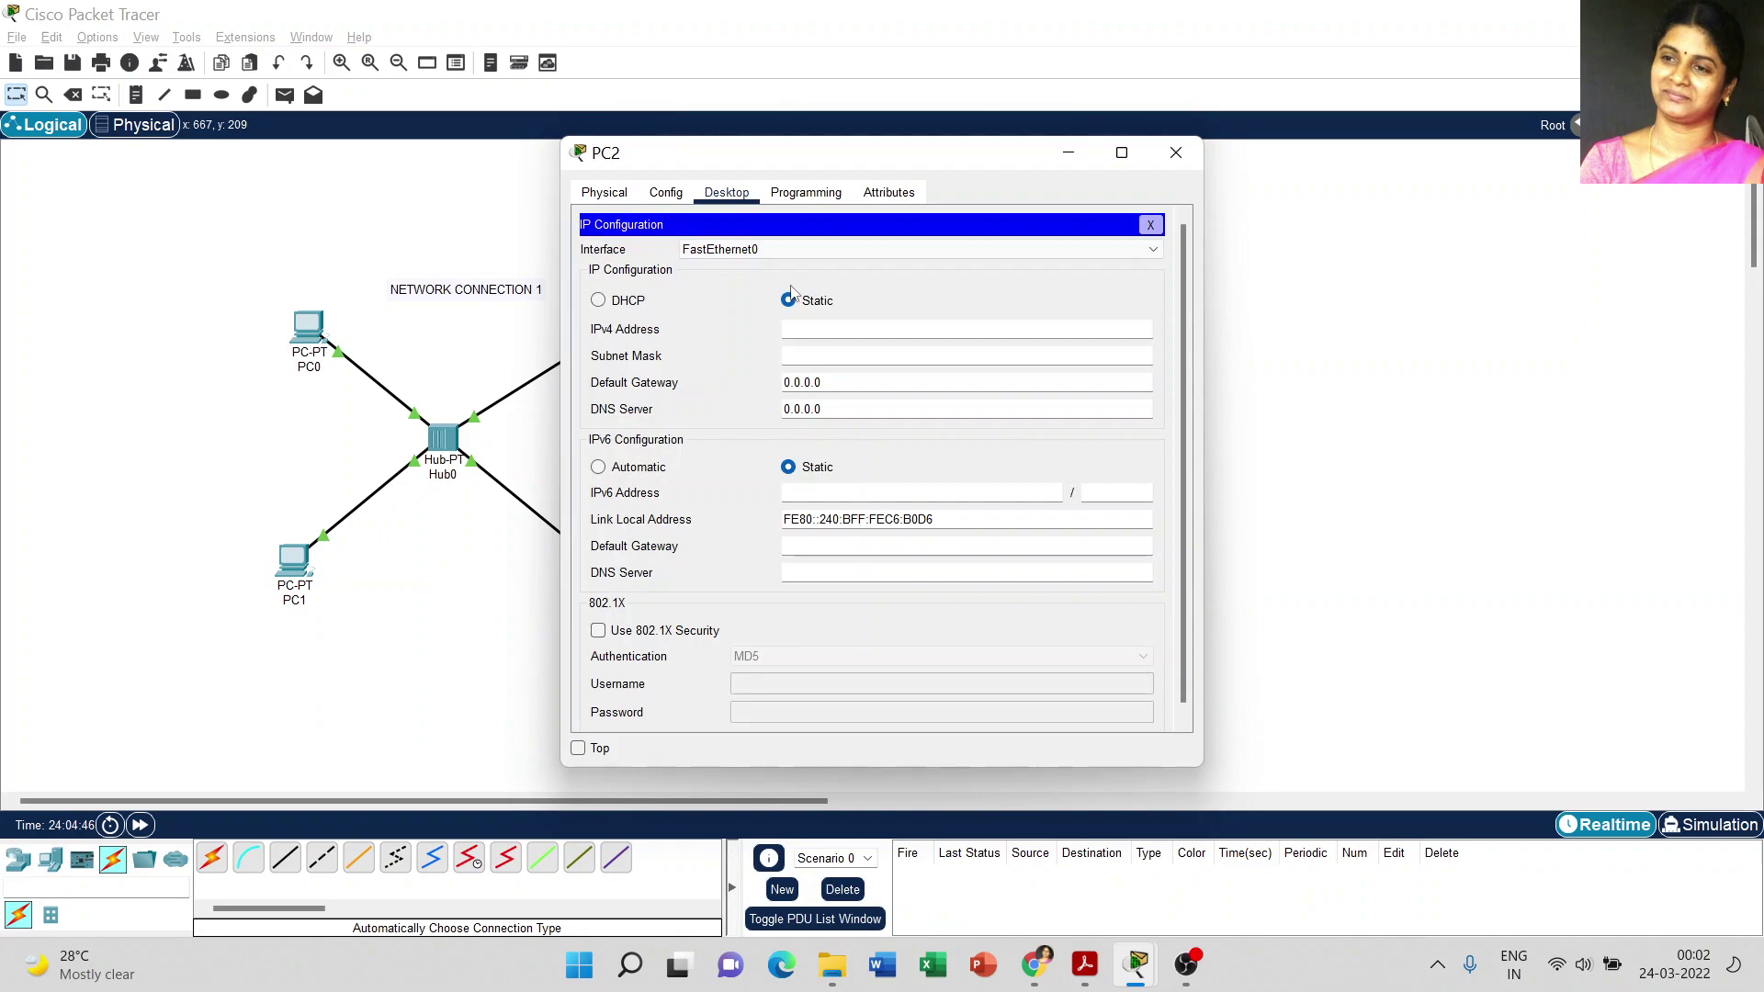
click(624, 303)
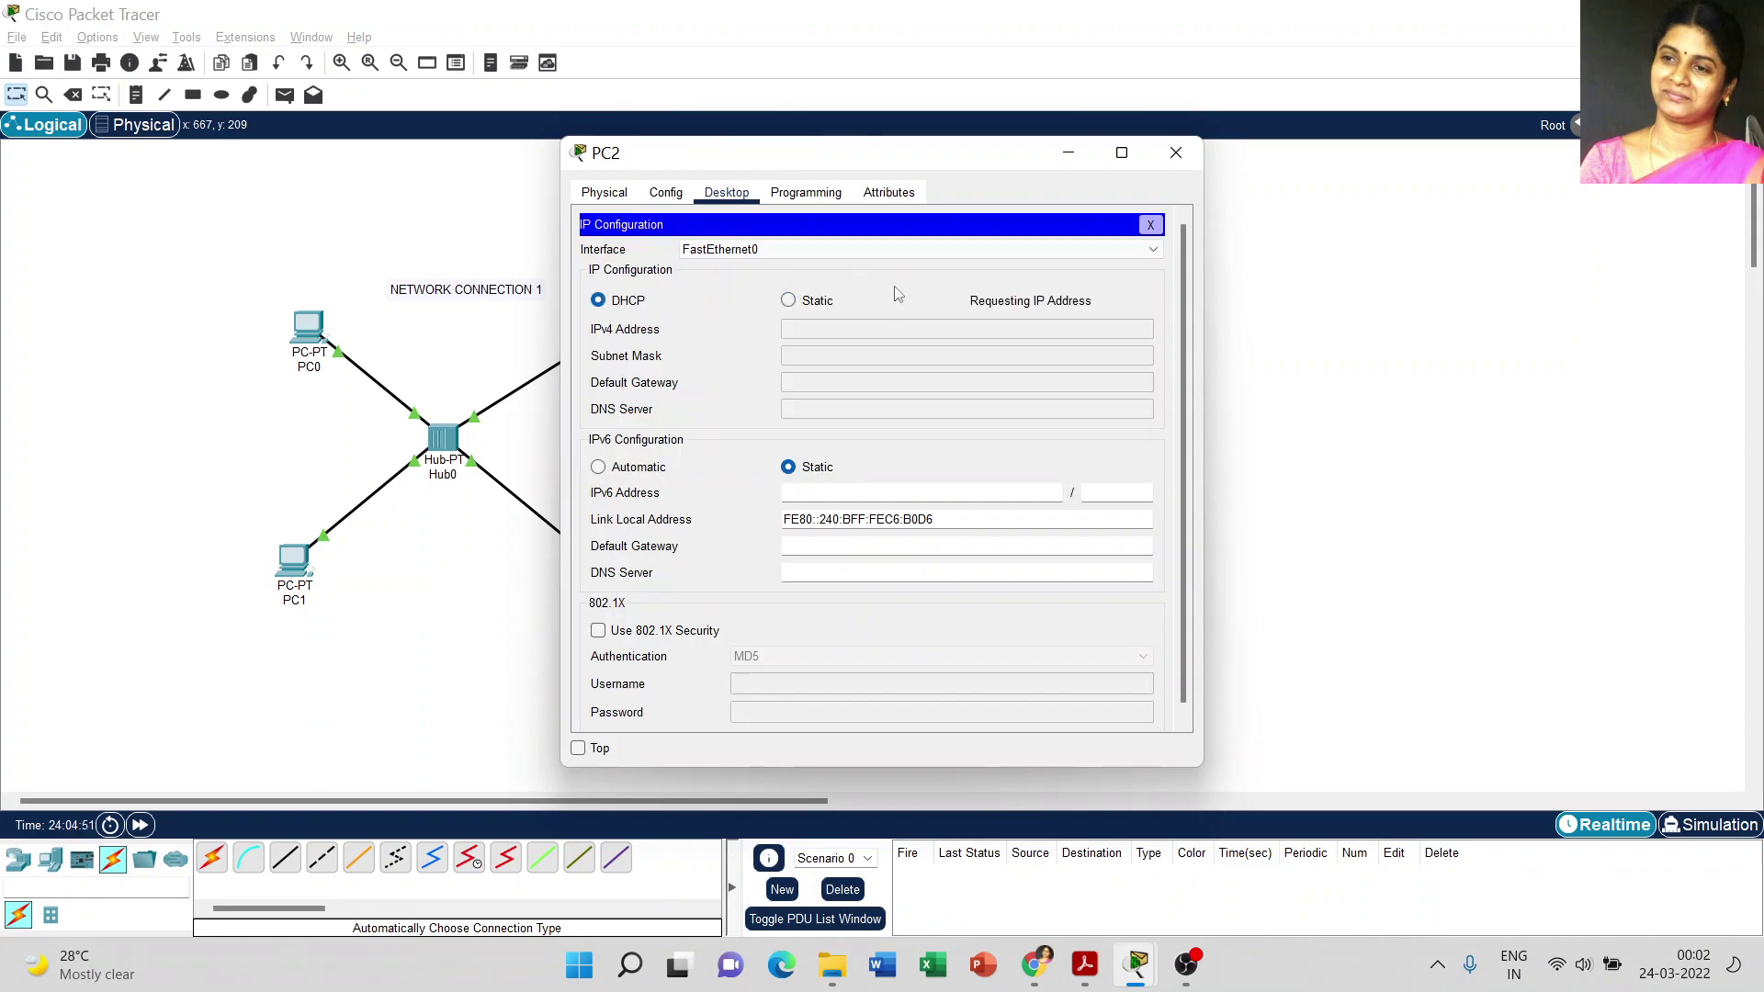
click(1176, 153)
Change PC3 to DHCP addressing as well, ending with an APIPA address
click(608, 573)
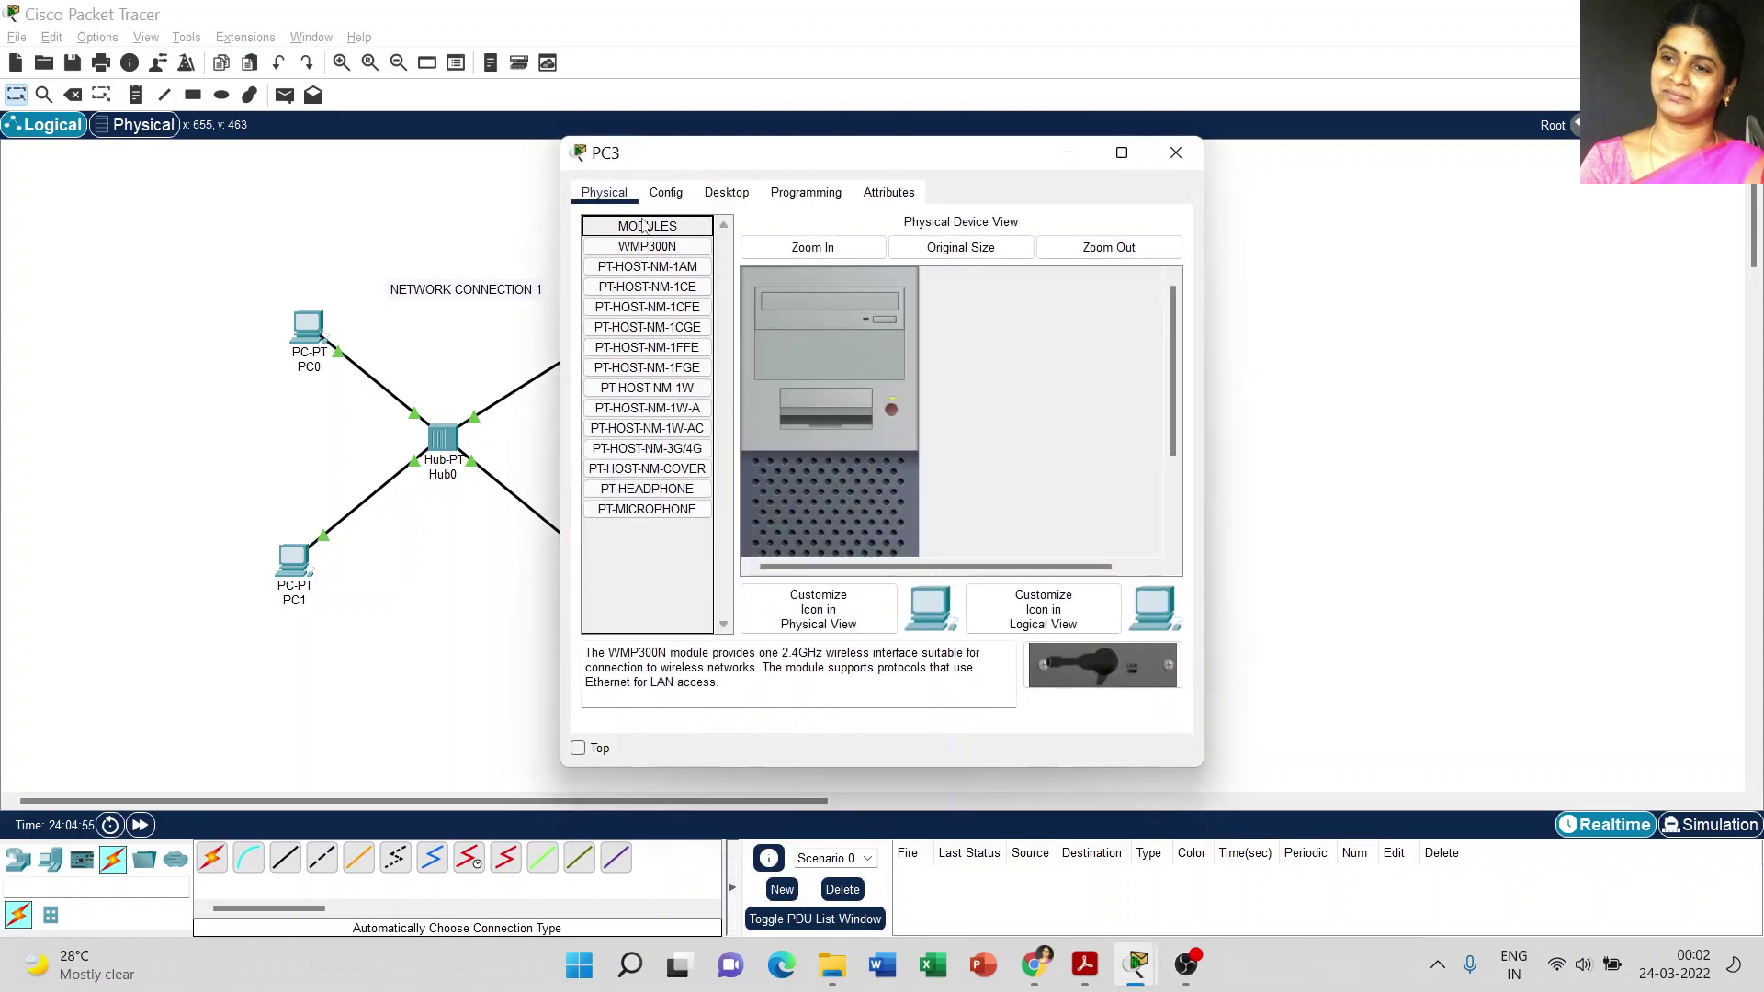
click(726, 192)
click(648, 255)
click(598, 300)
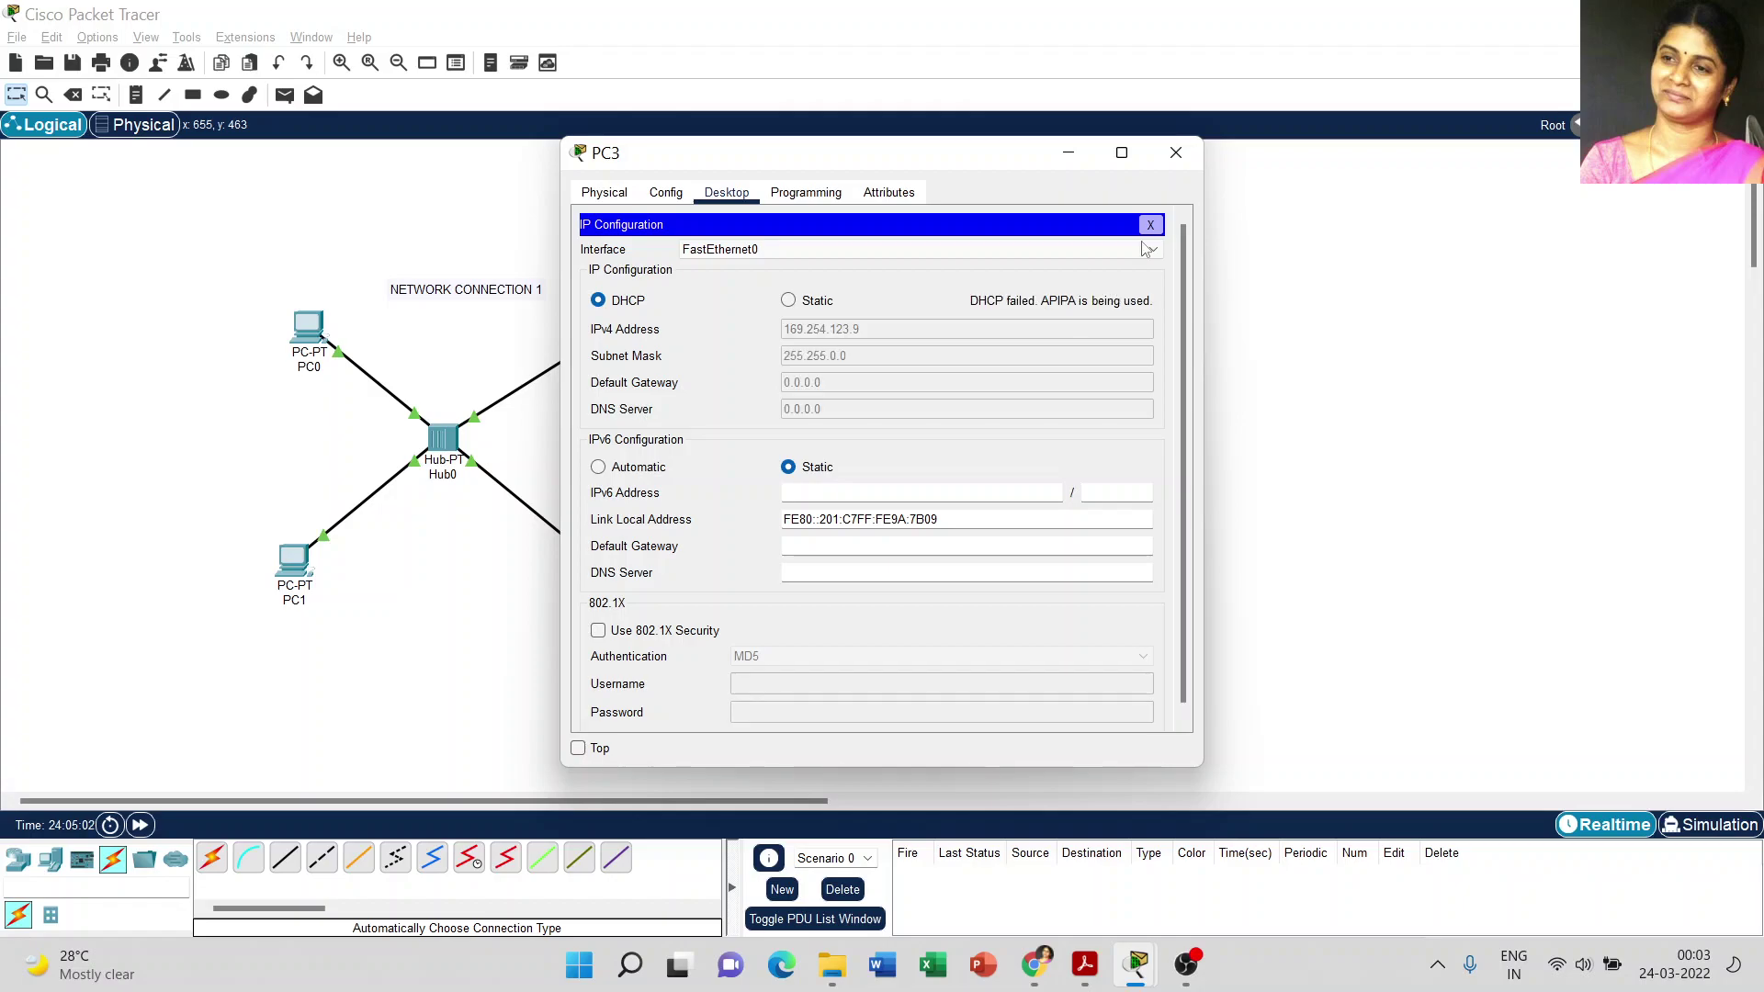
click(1174, 152)
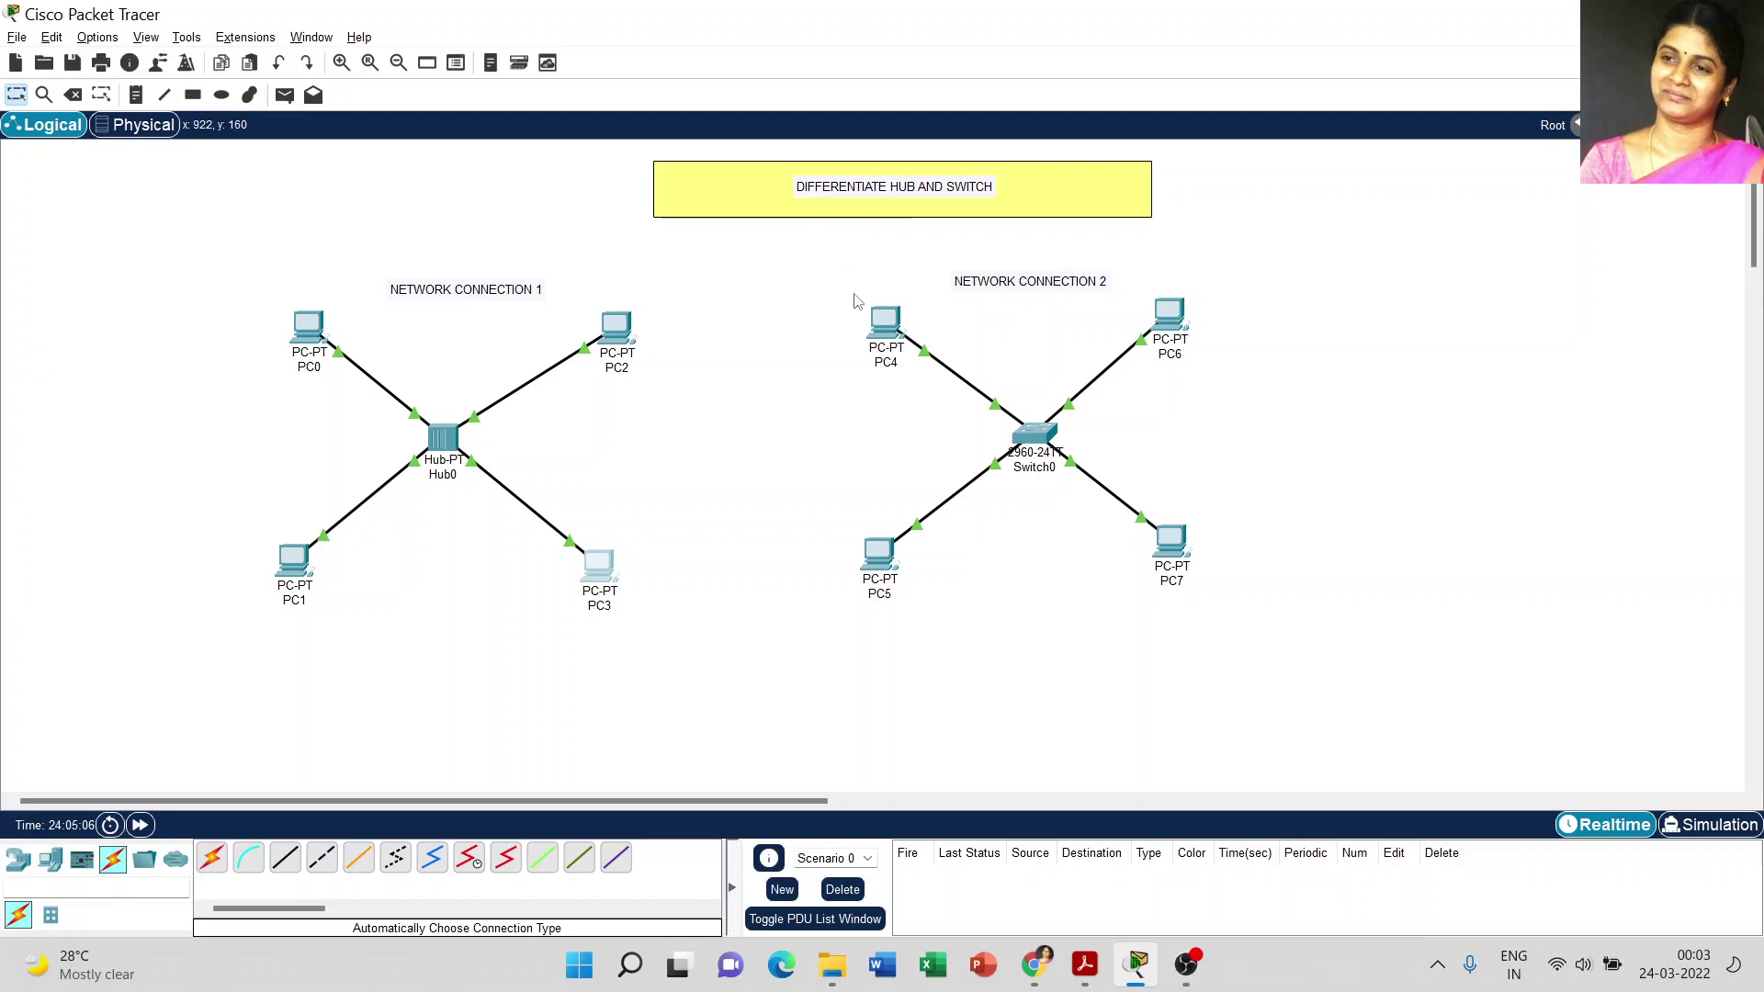
Switch PC4's IP Configuration to DHCP so it obtains an address automatically
click(879, 329)
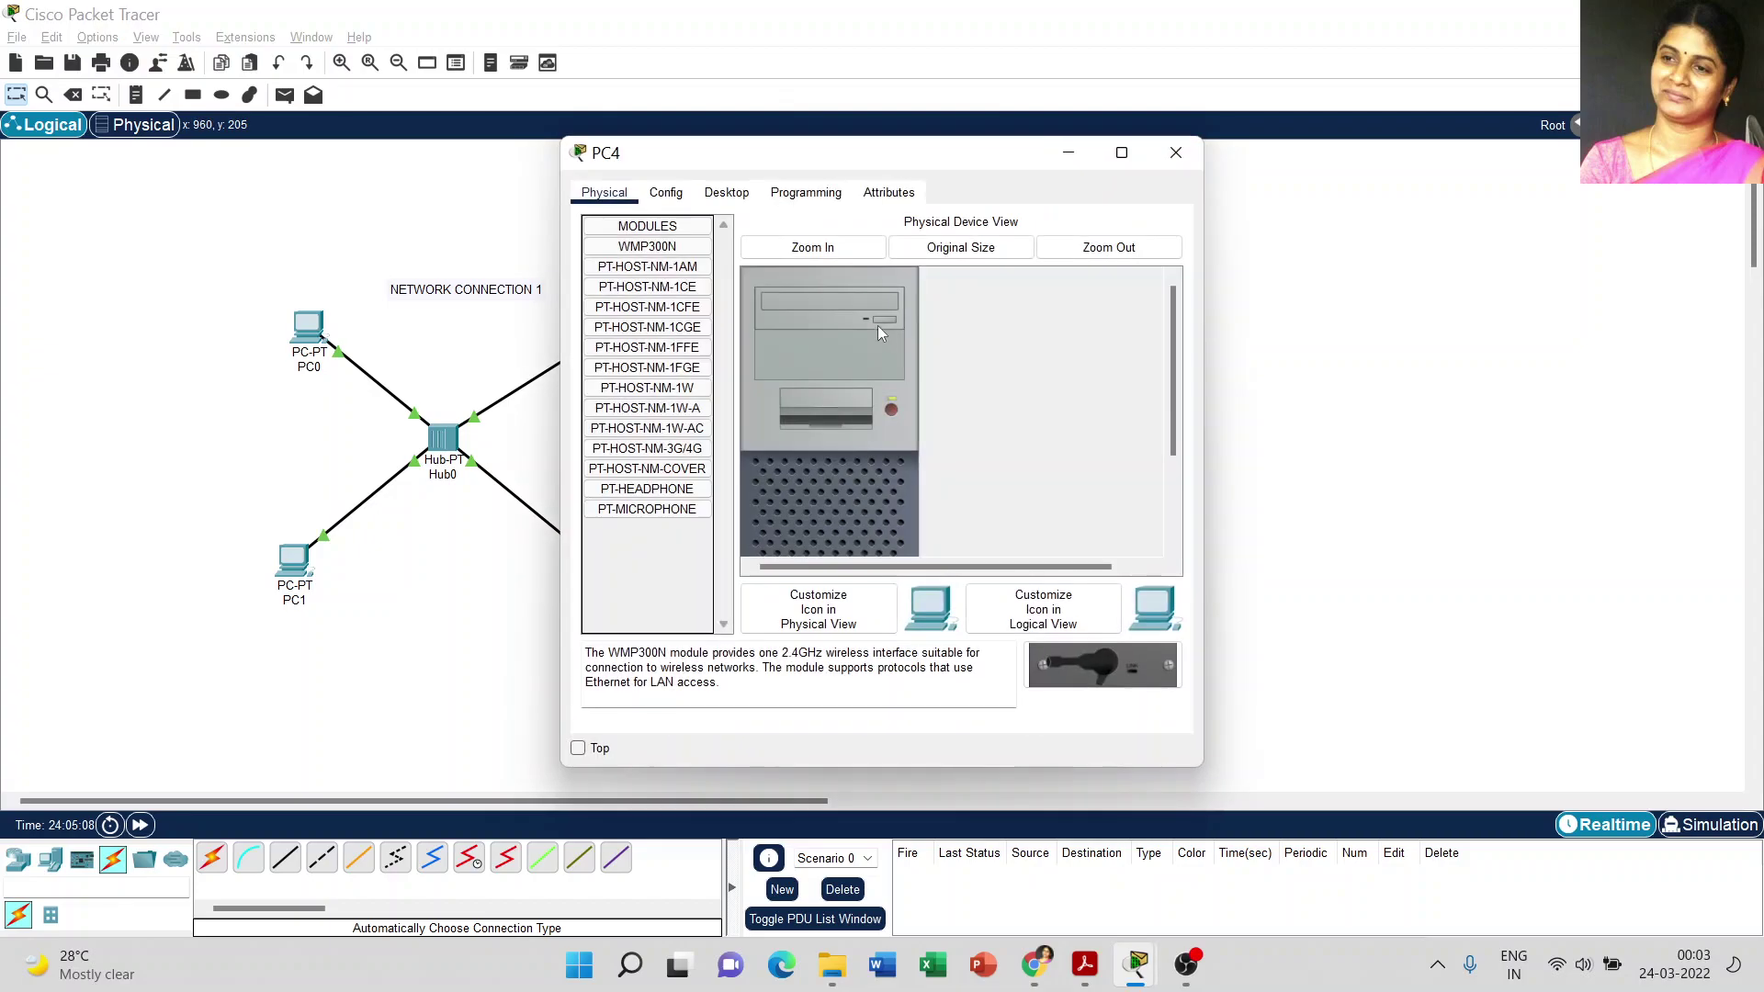
click(725, 192)
click(609, 285)
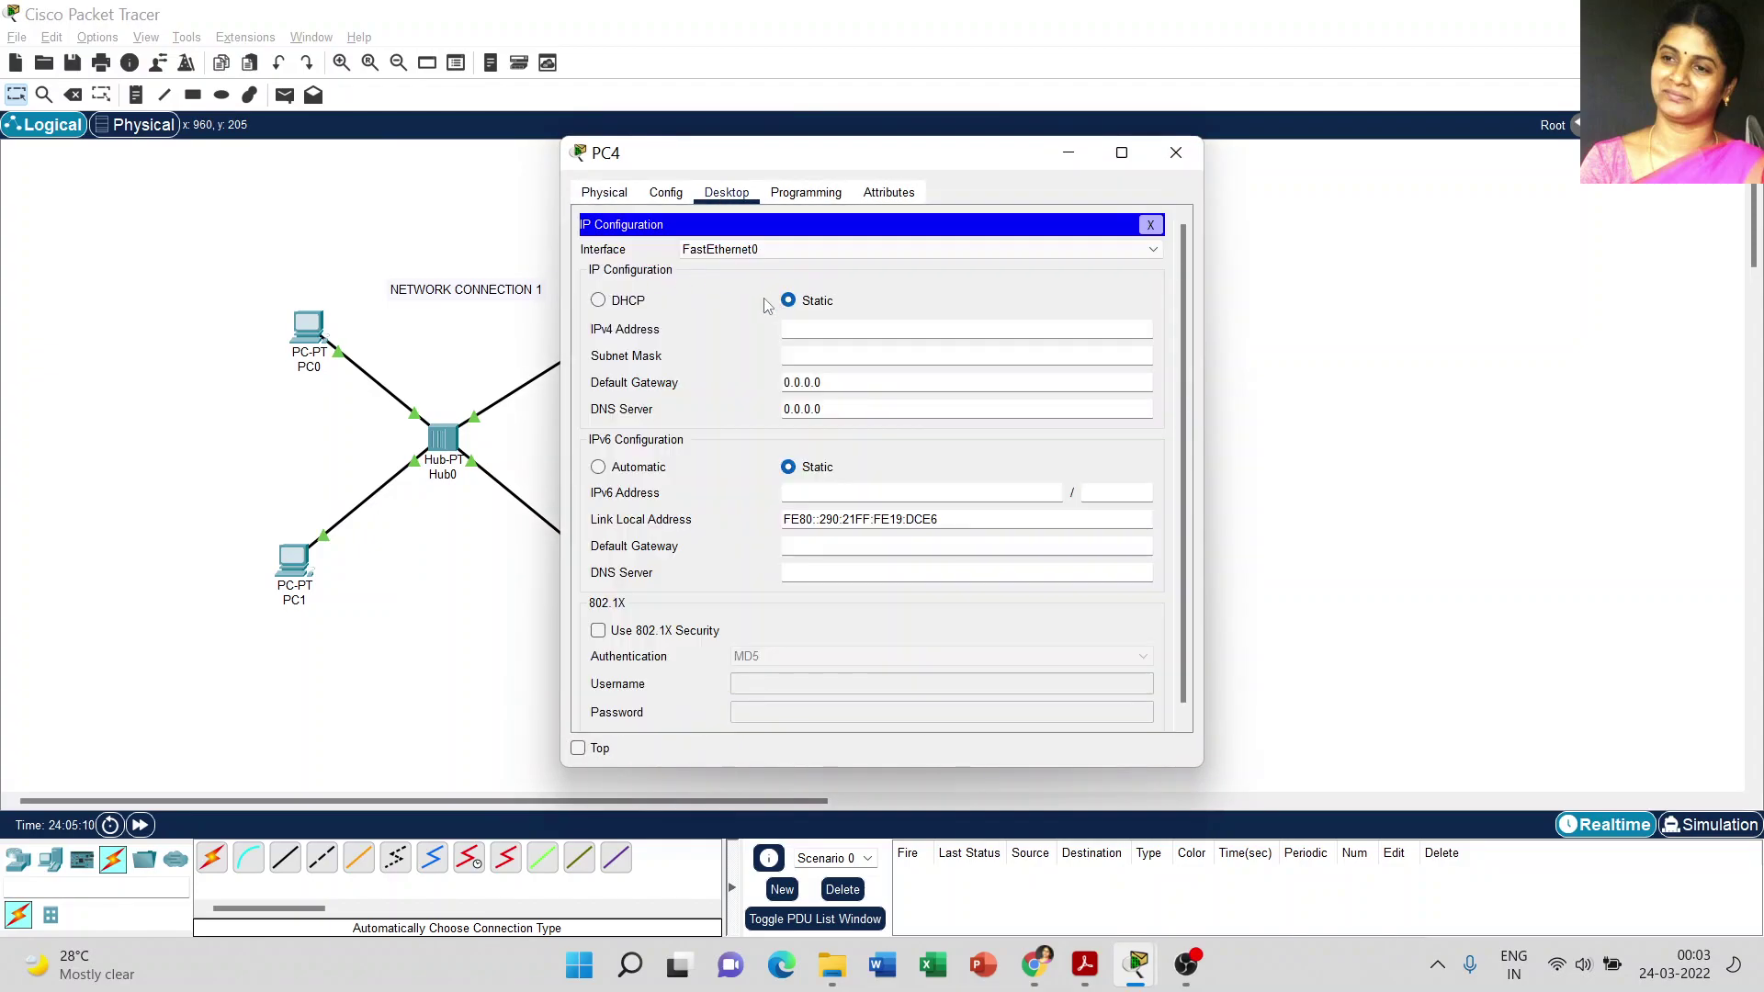
click(640, 307)
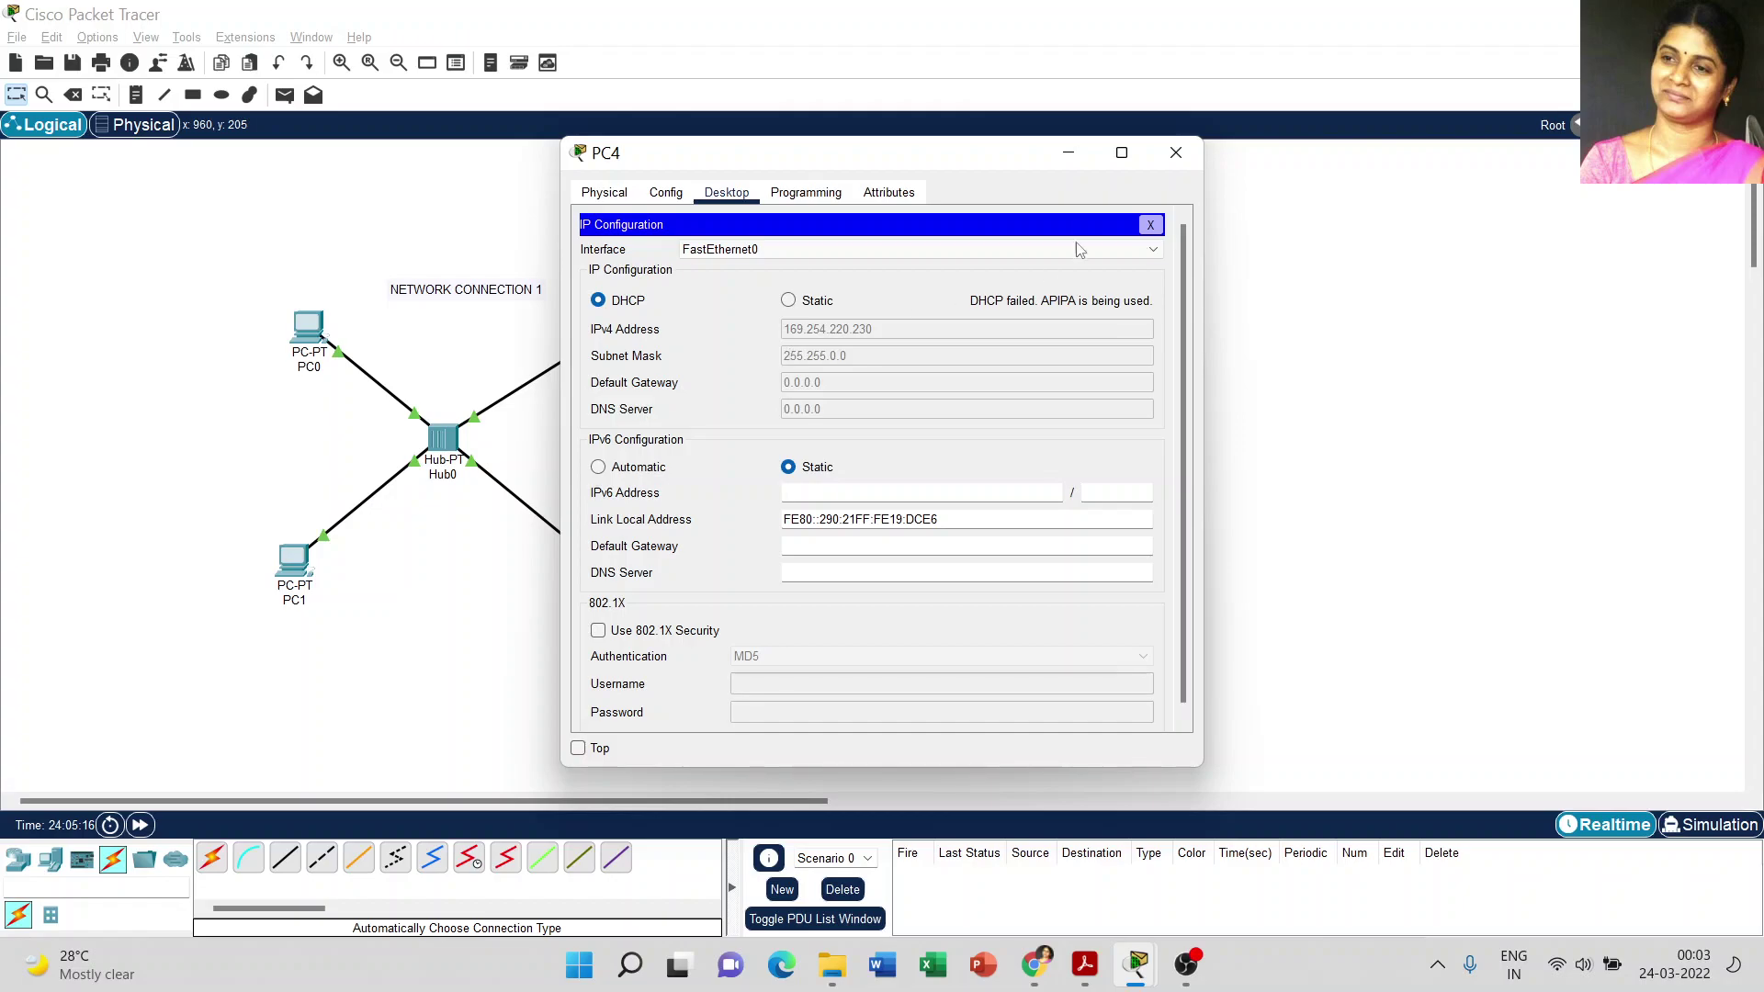
click(1175, 152)
Switch PC5's IP Configuration to DHCP so it obtains an address automatically
double_click(878, 553)
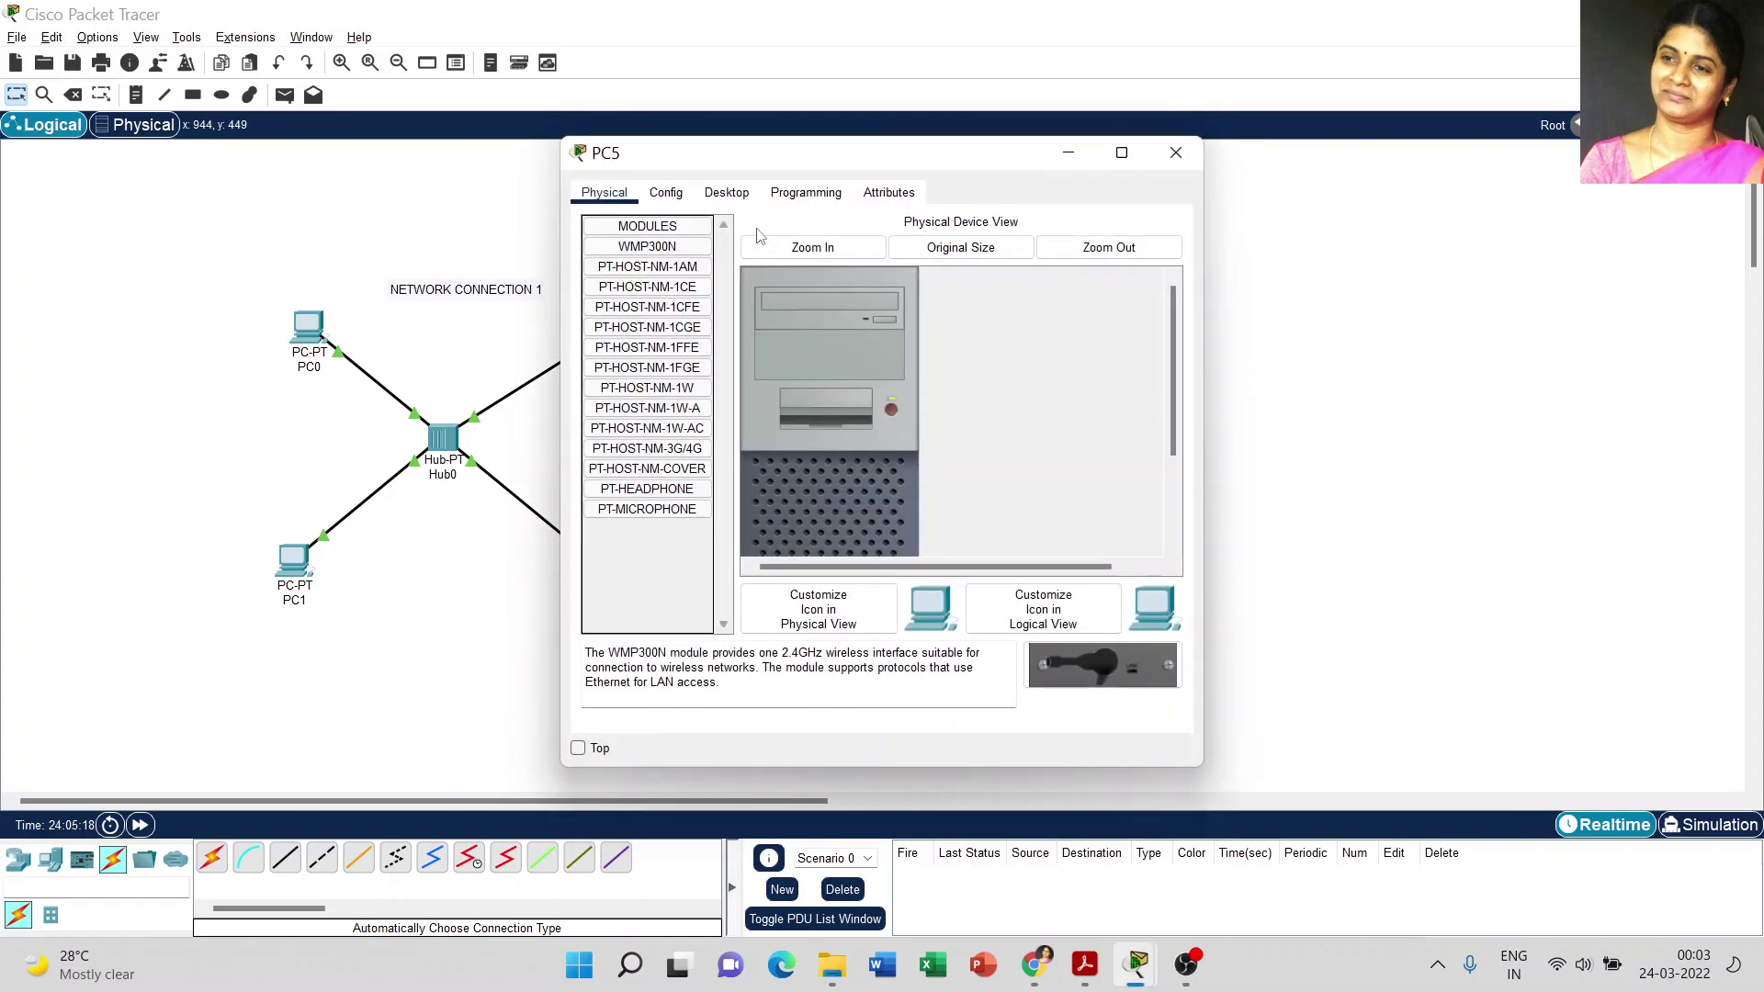
click(726, 192)
click(643, 290)
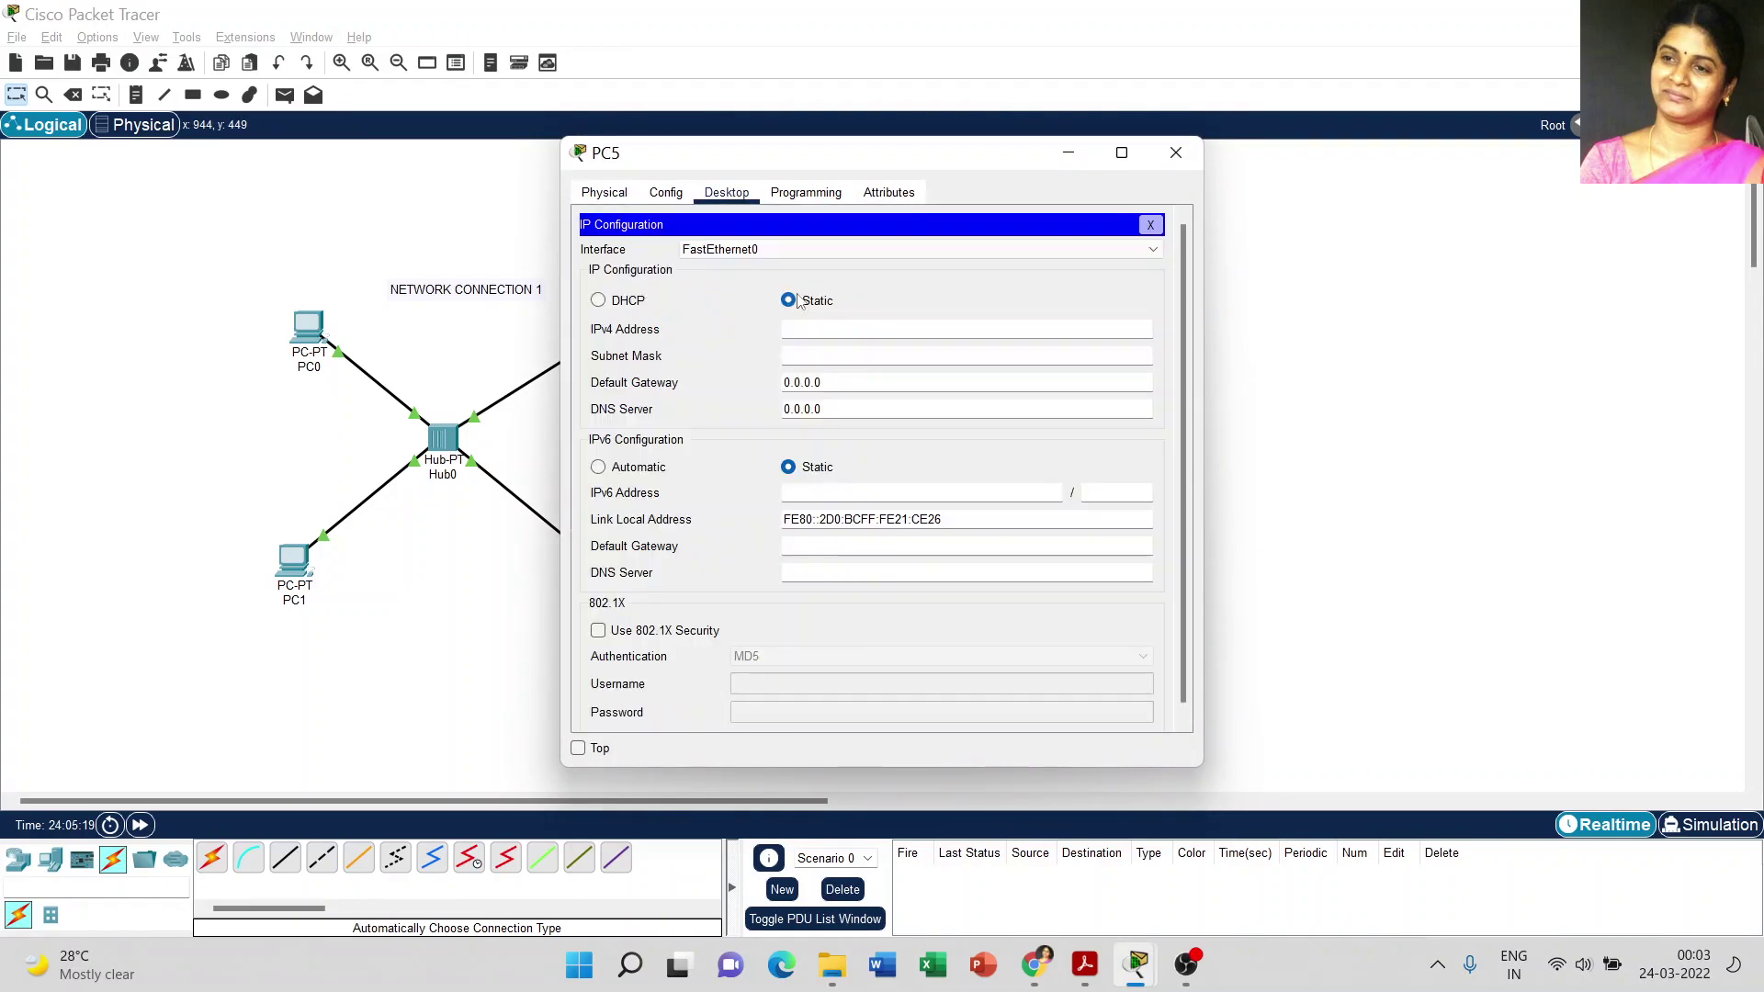
click(643, 302)
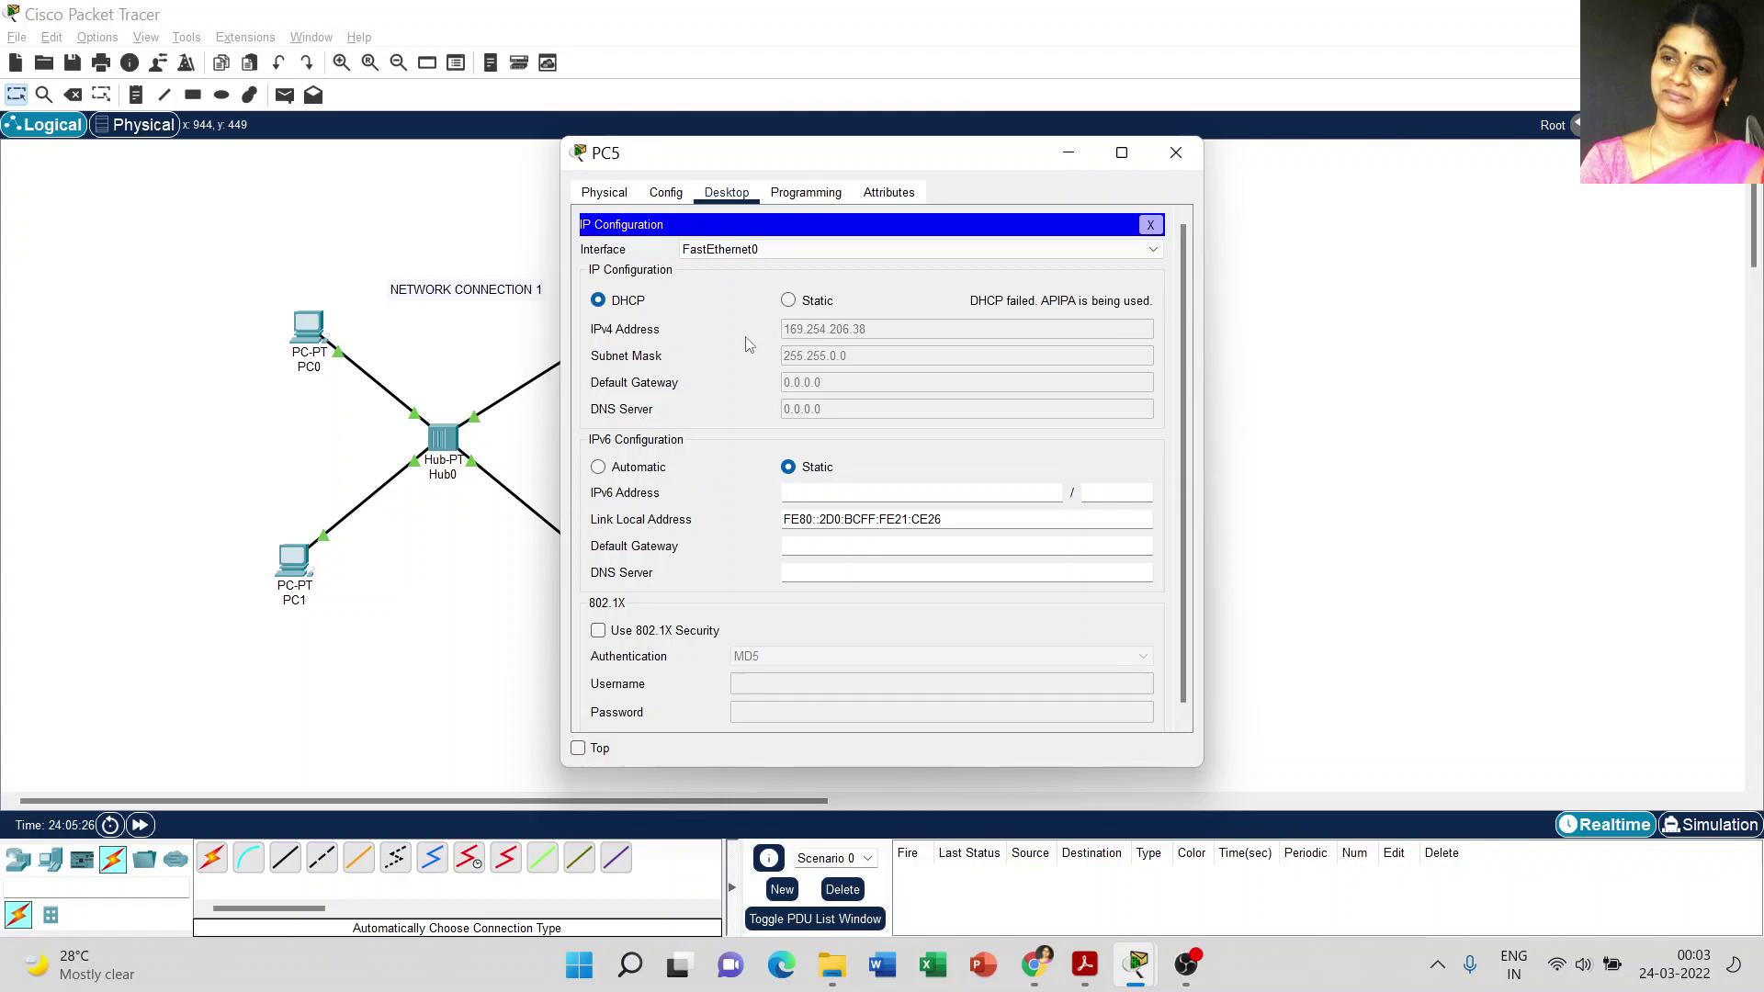
click(1174, 156)
Switch PC6's IP Configuration to DHCP so it obtains an address automatically
click(1179, 320)
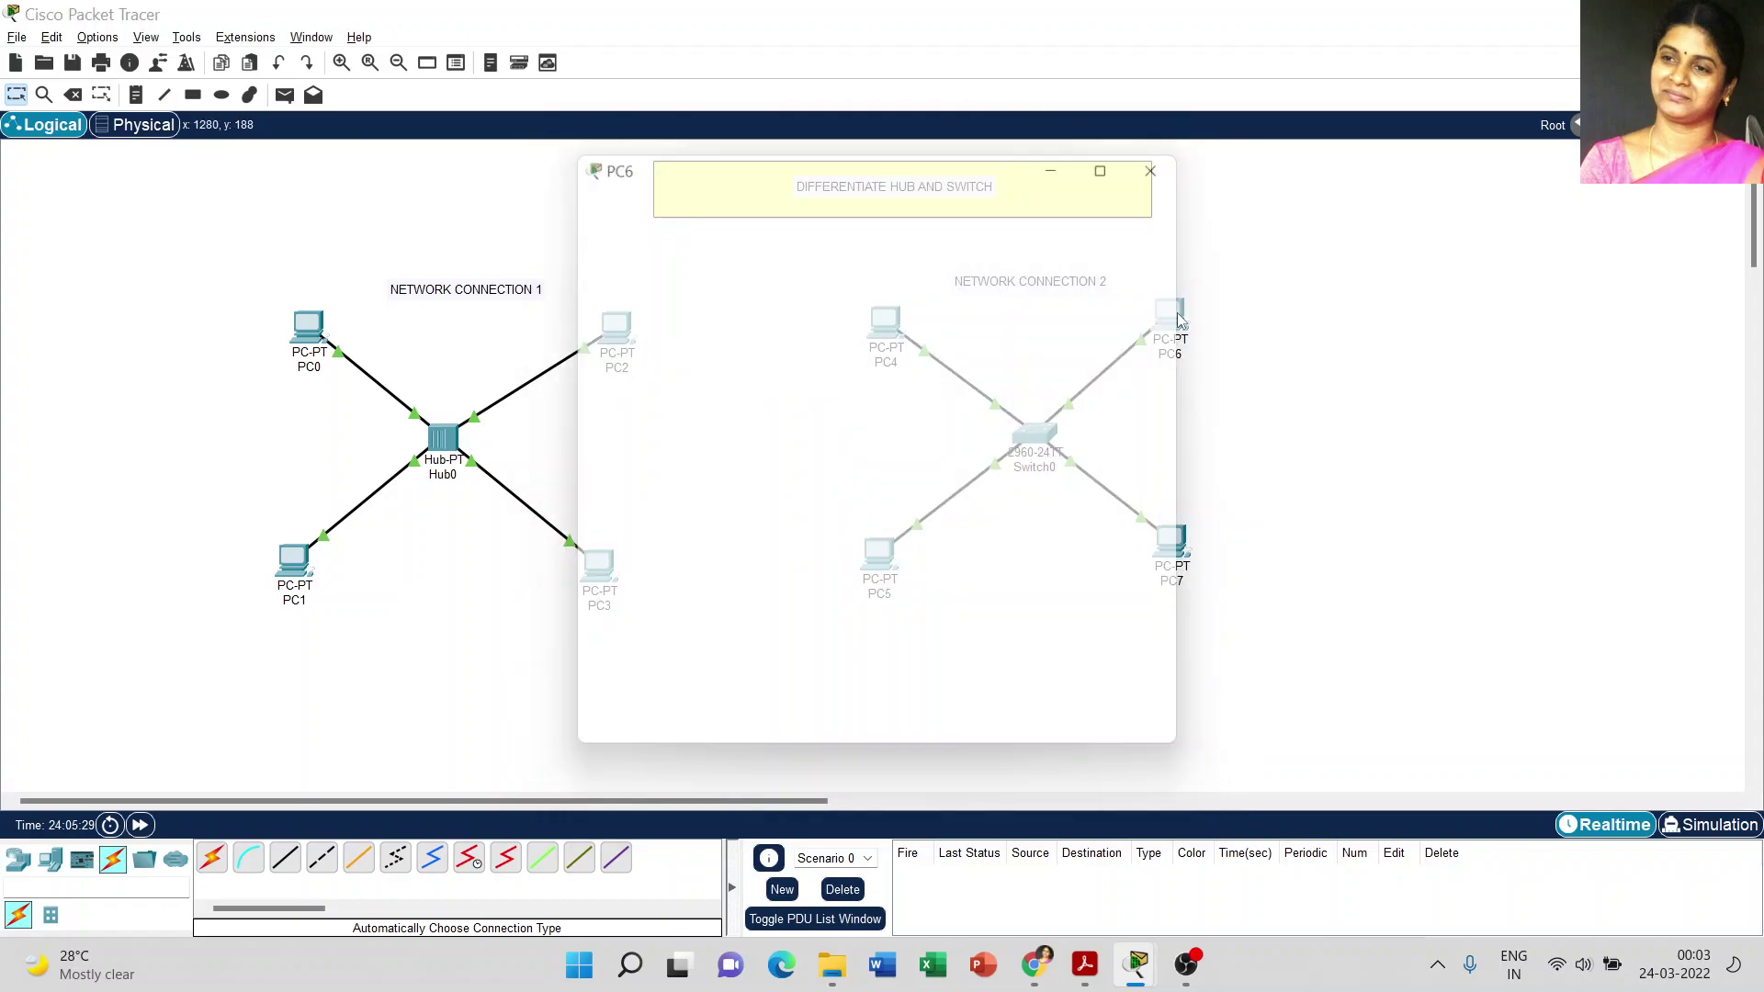
click(726, 192)
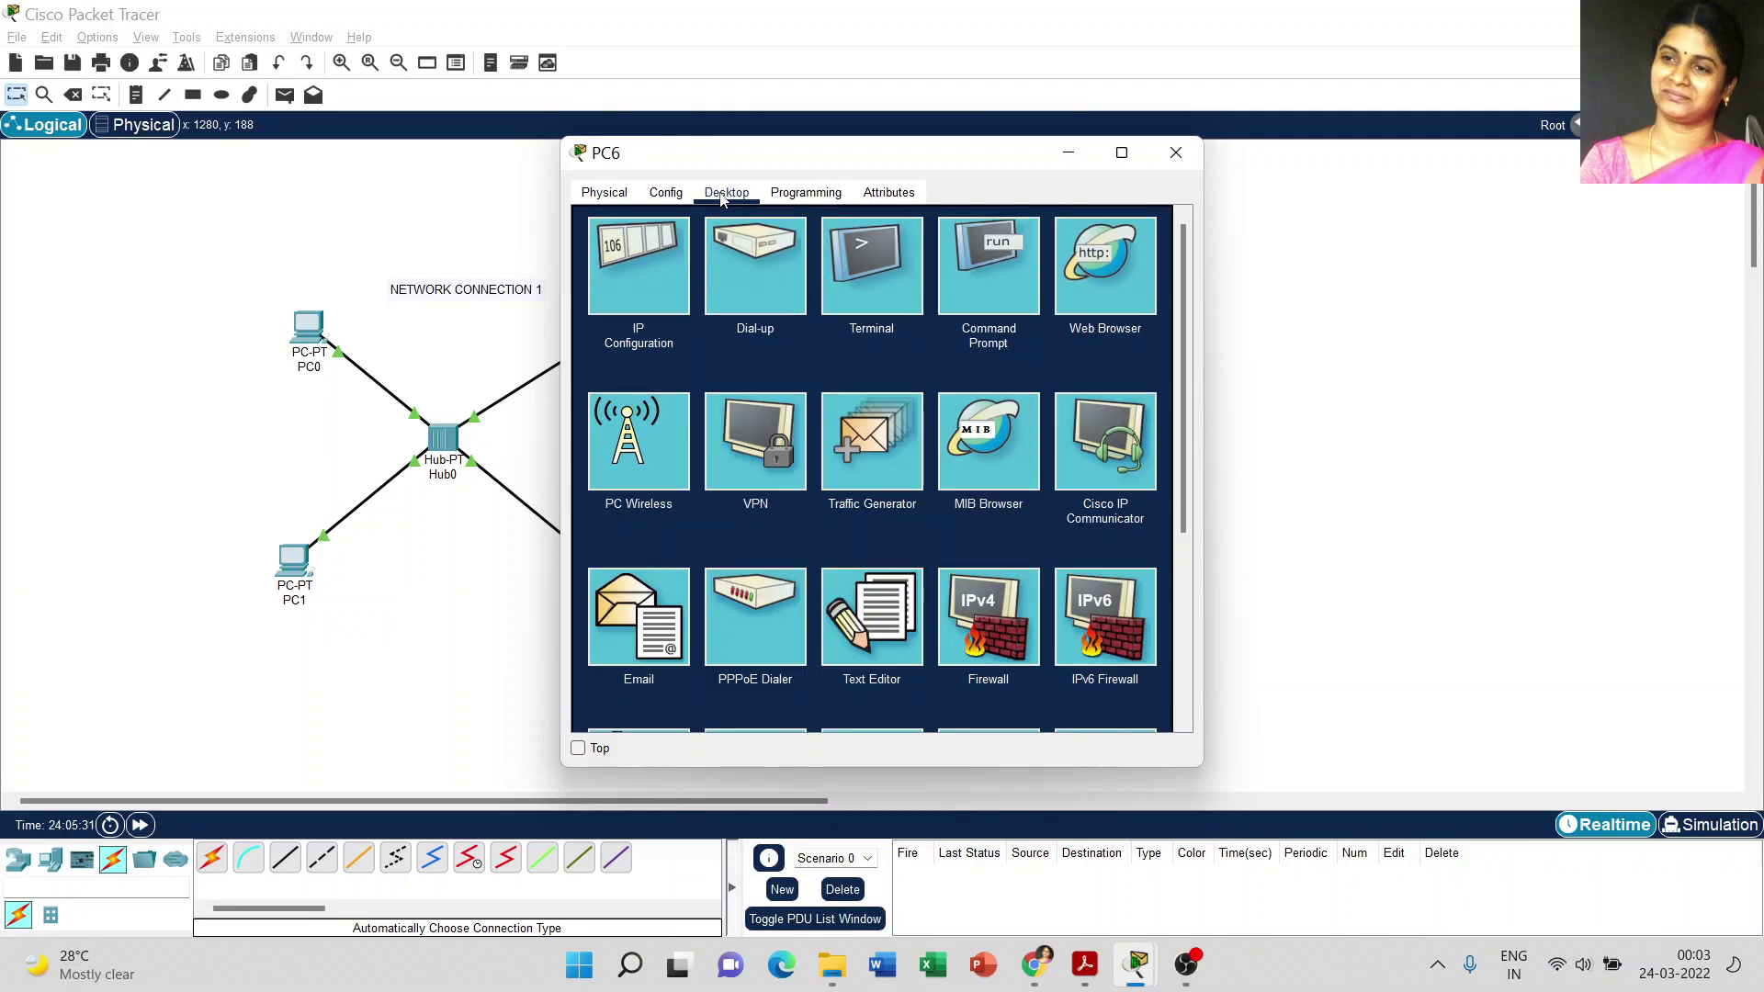
click(635, 260)
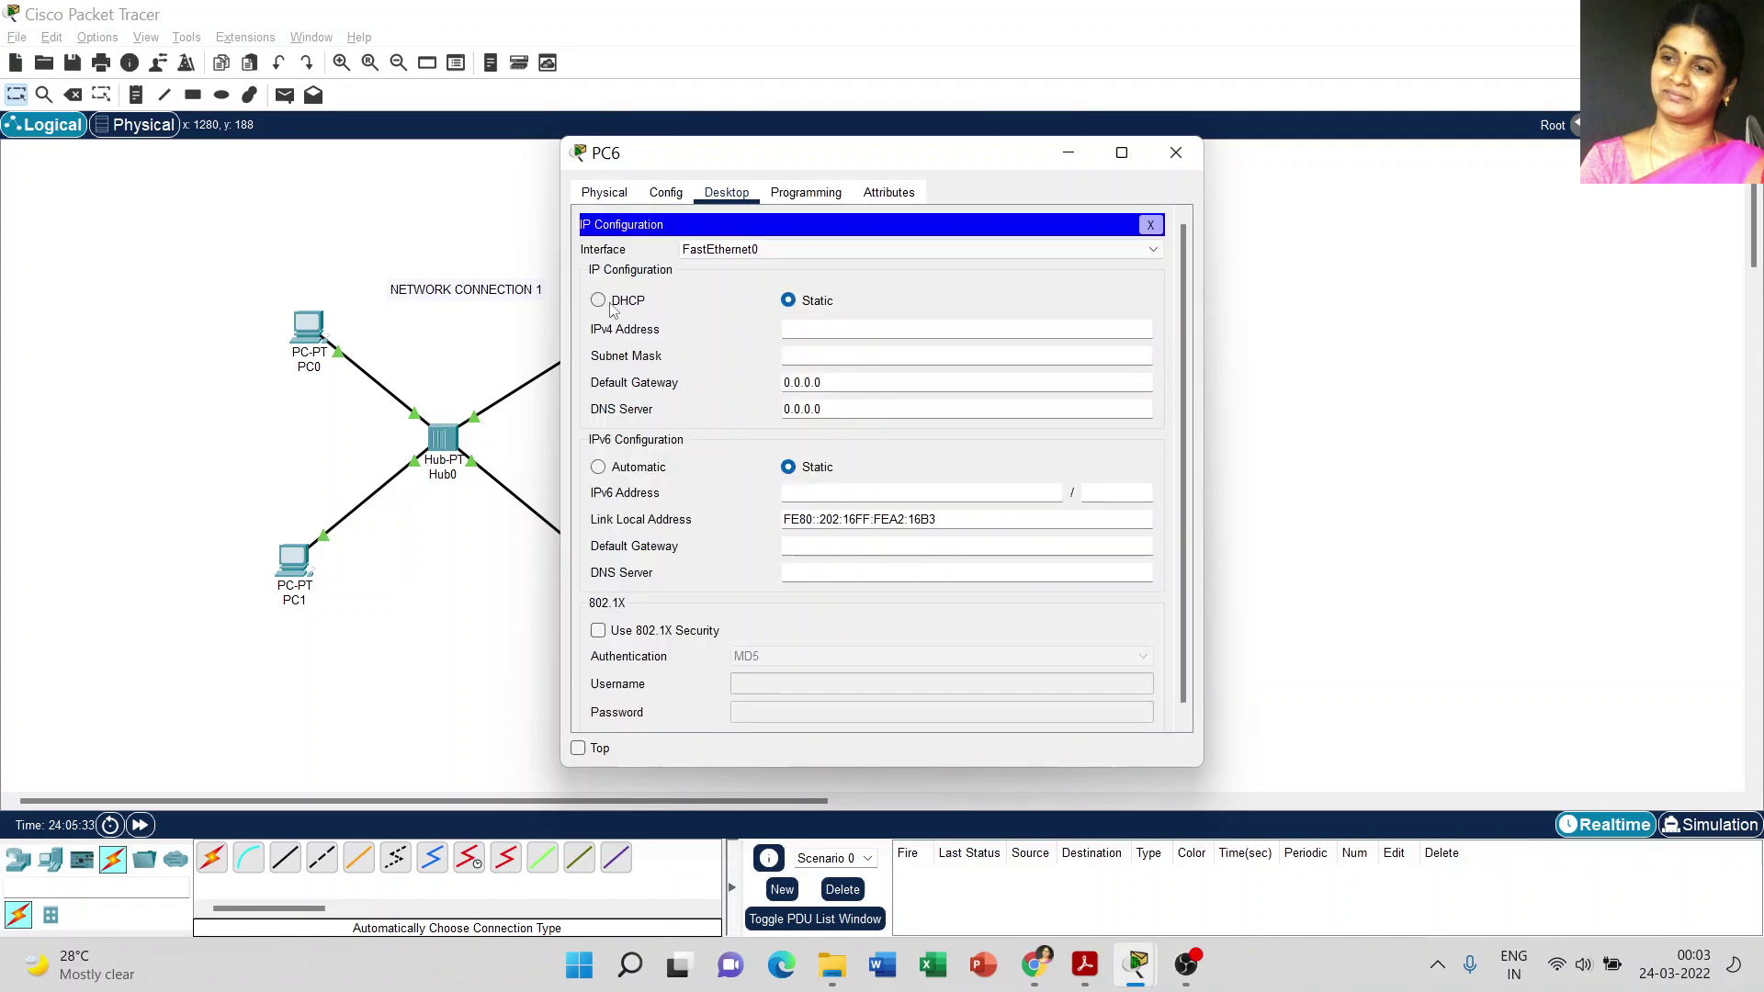
click(623, 302)
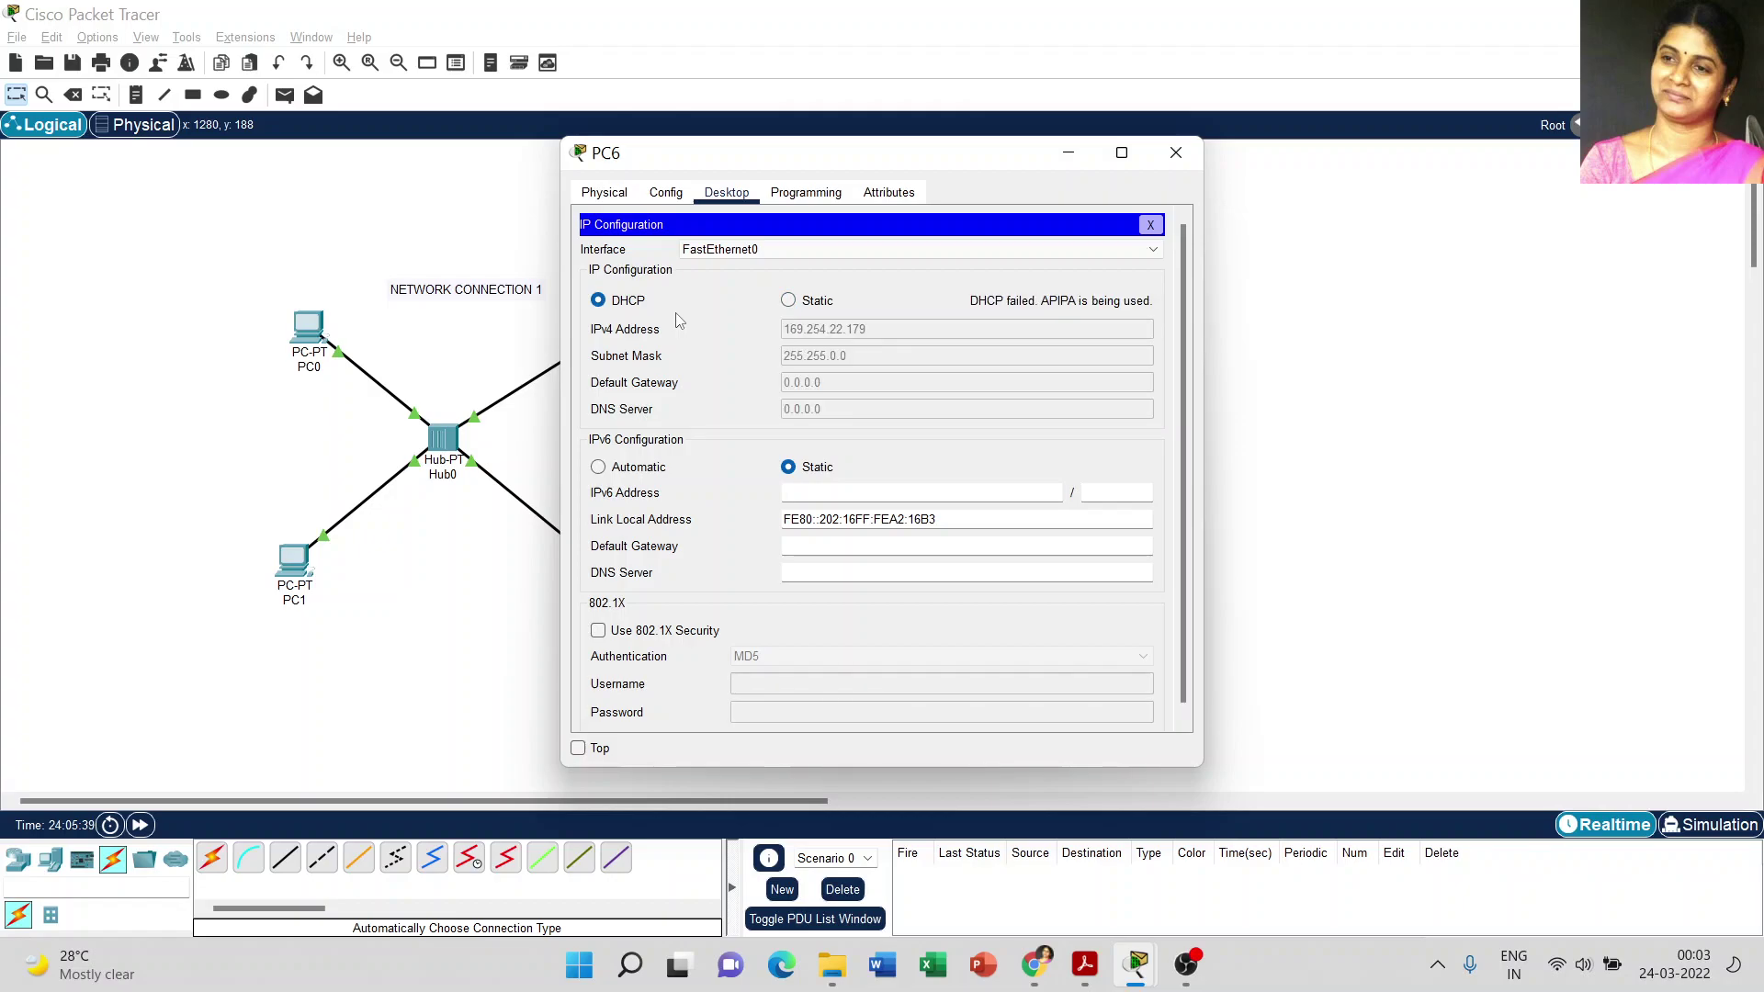
click(1176, 153)
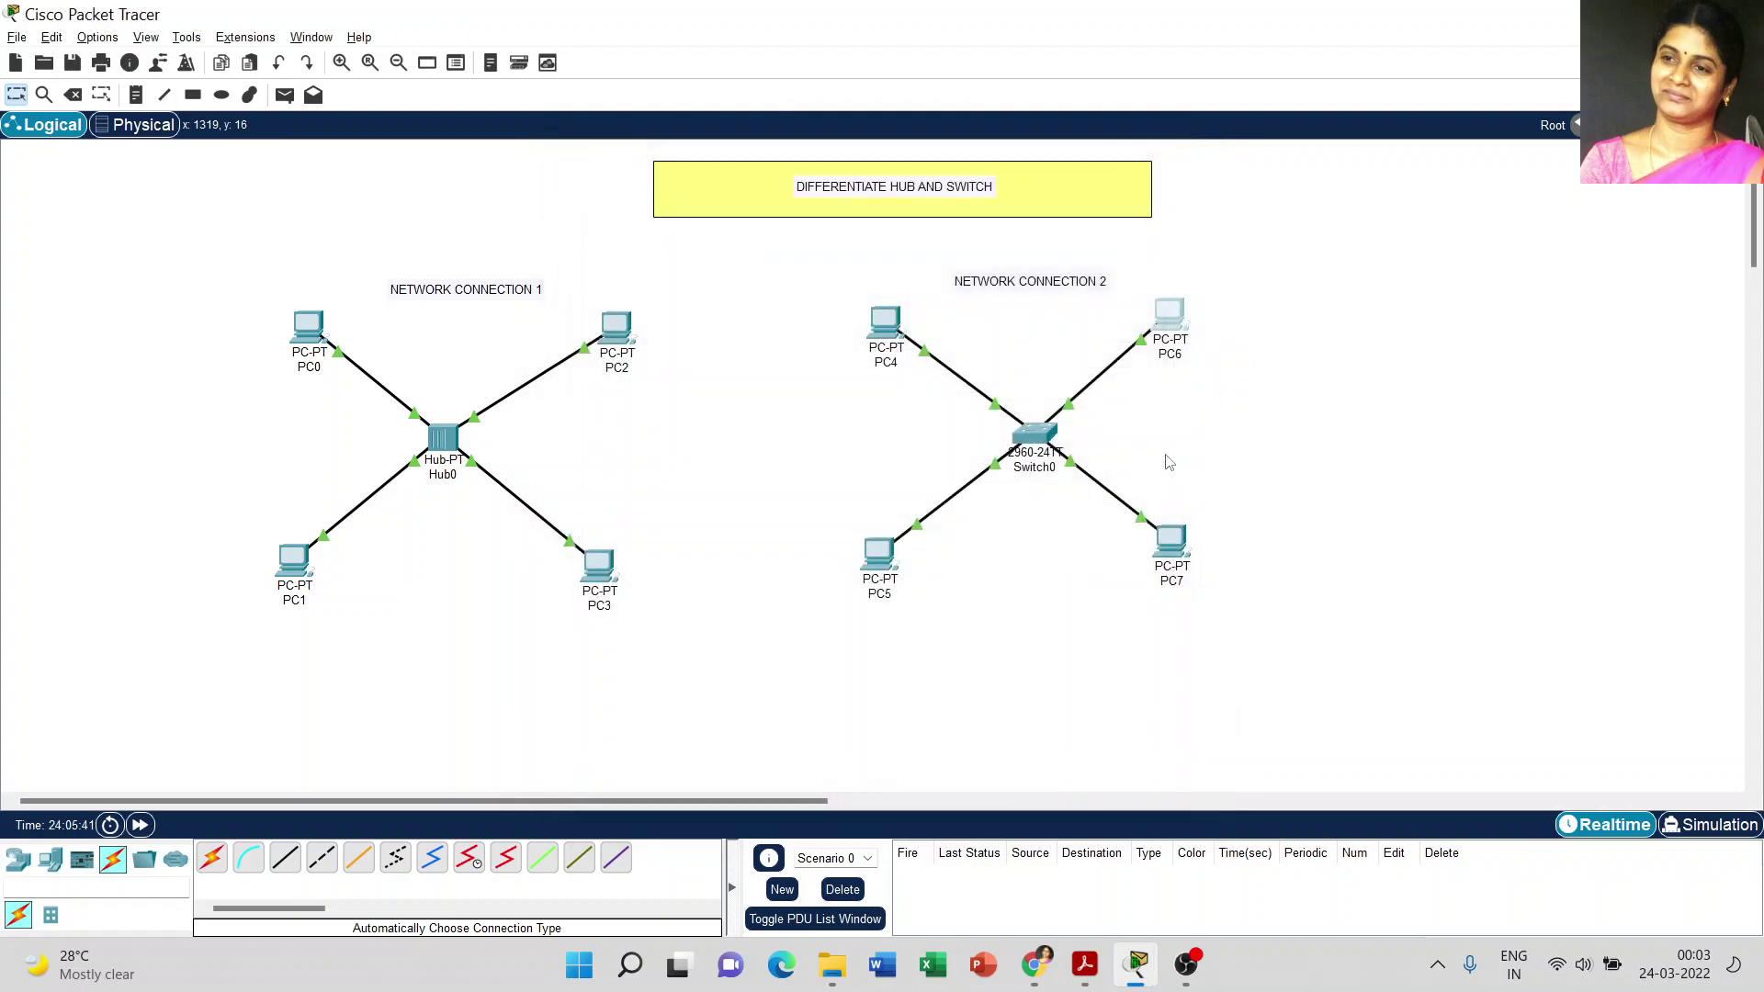
Switch PC7's IP Configuration to DHCP and close its window once an address is assigned
click(1170, 542)
click(725, 193)
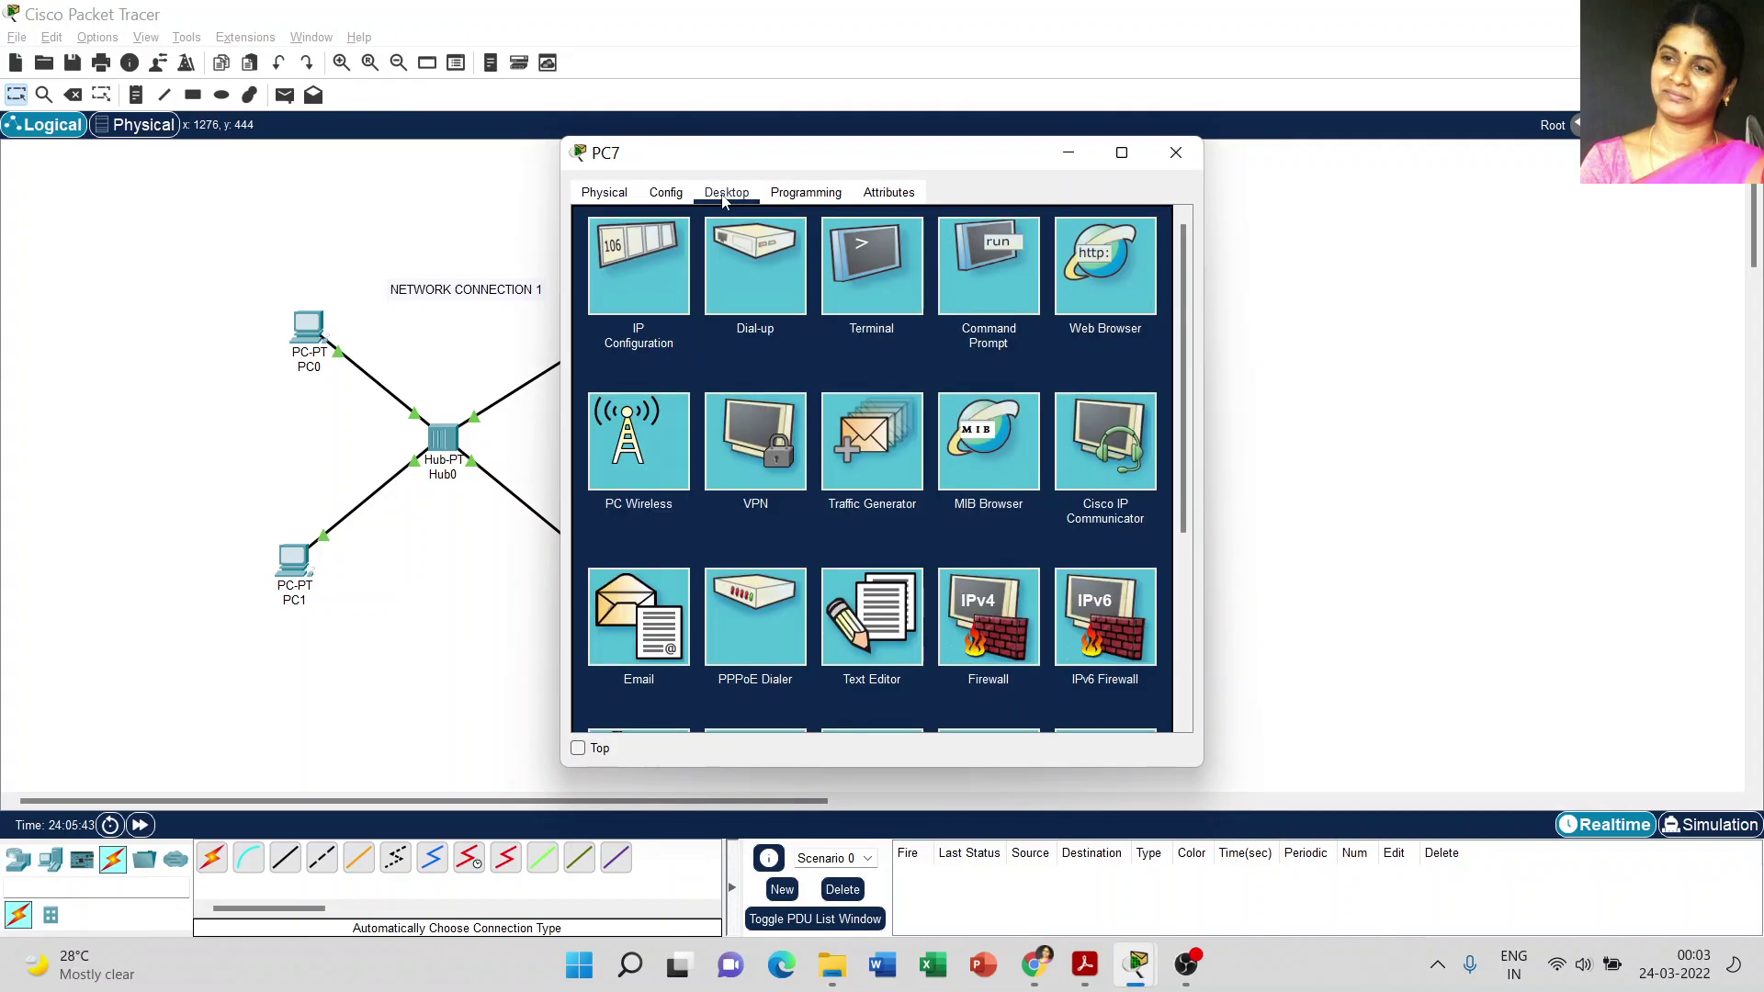
click(654, 285)
click(646, 302)
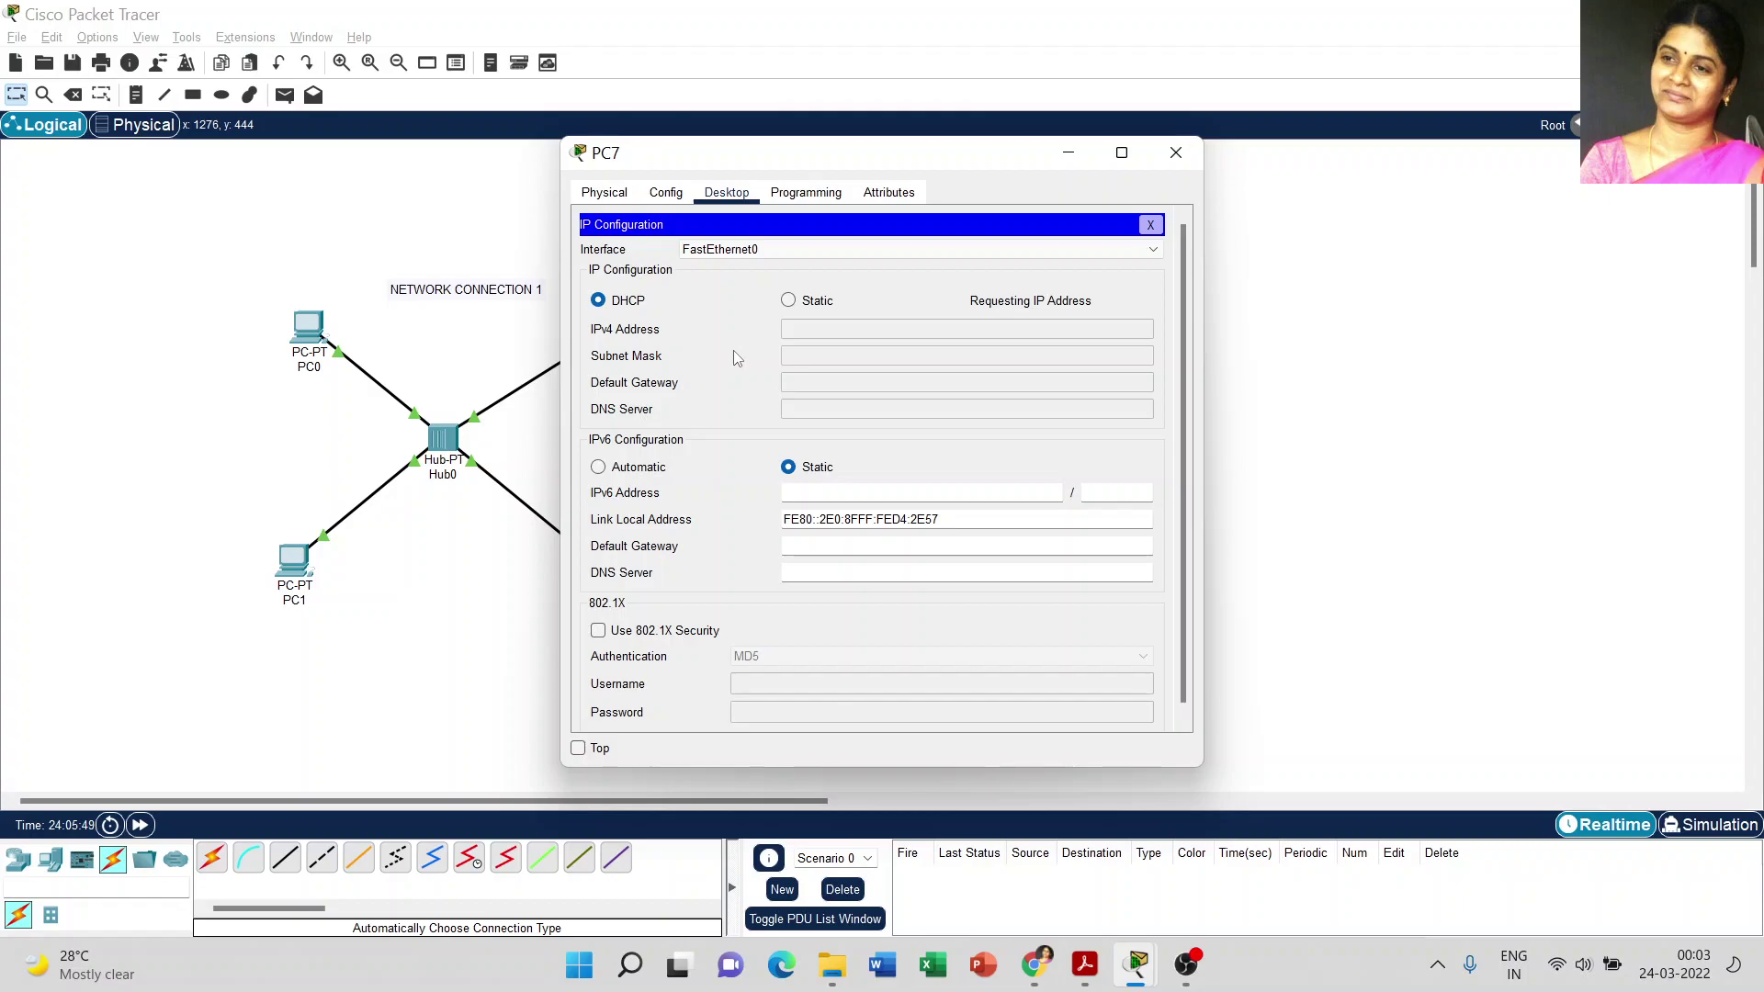
click(1176, 152)
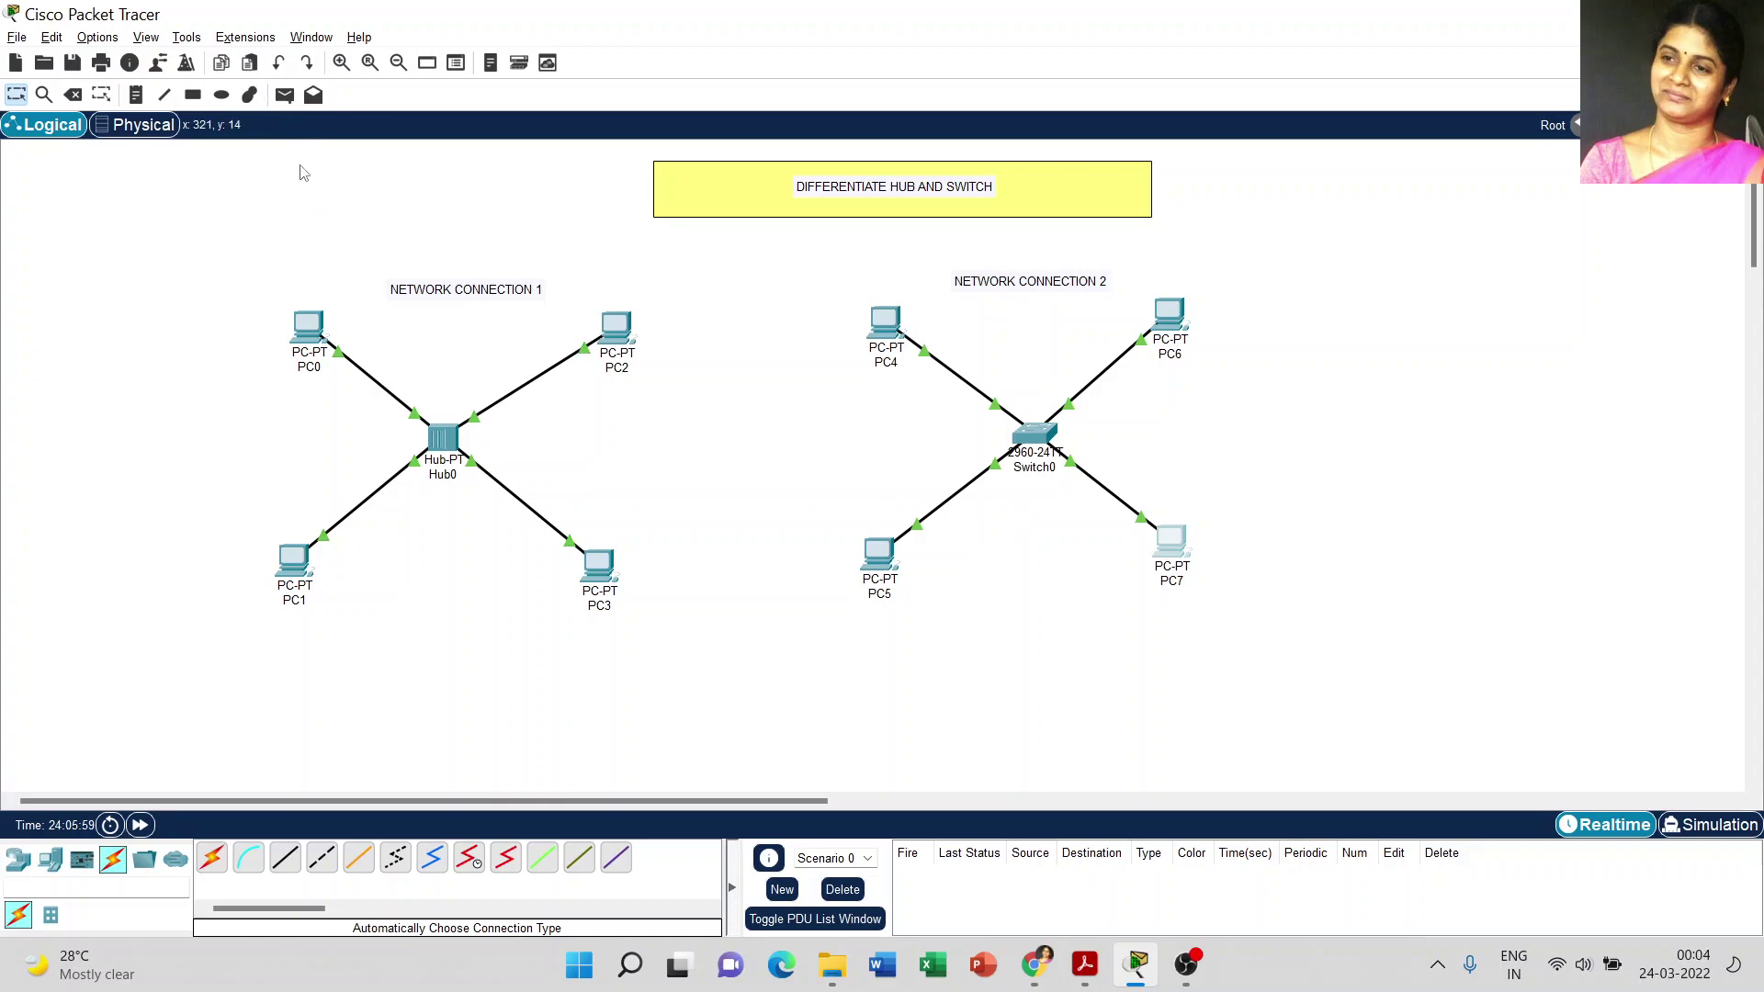
Add a simple ICMP ping PDU from PC0 to PC3
click(286, 95)
click(317, 330)
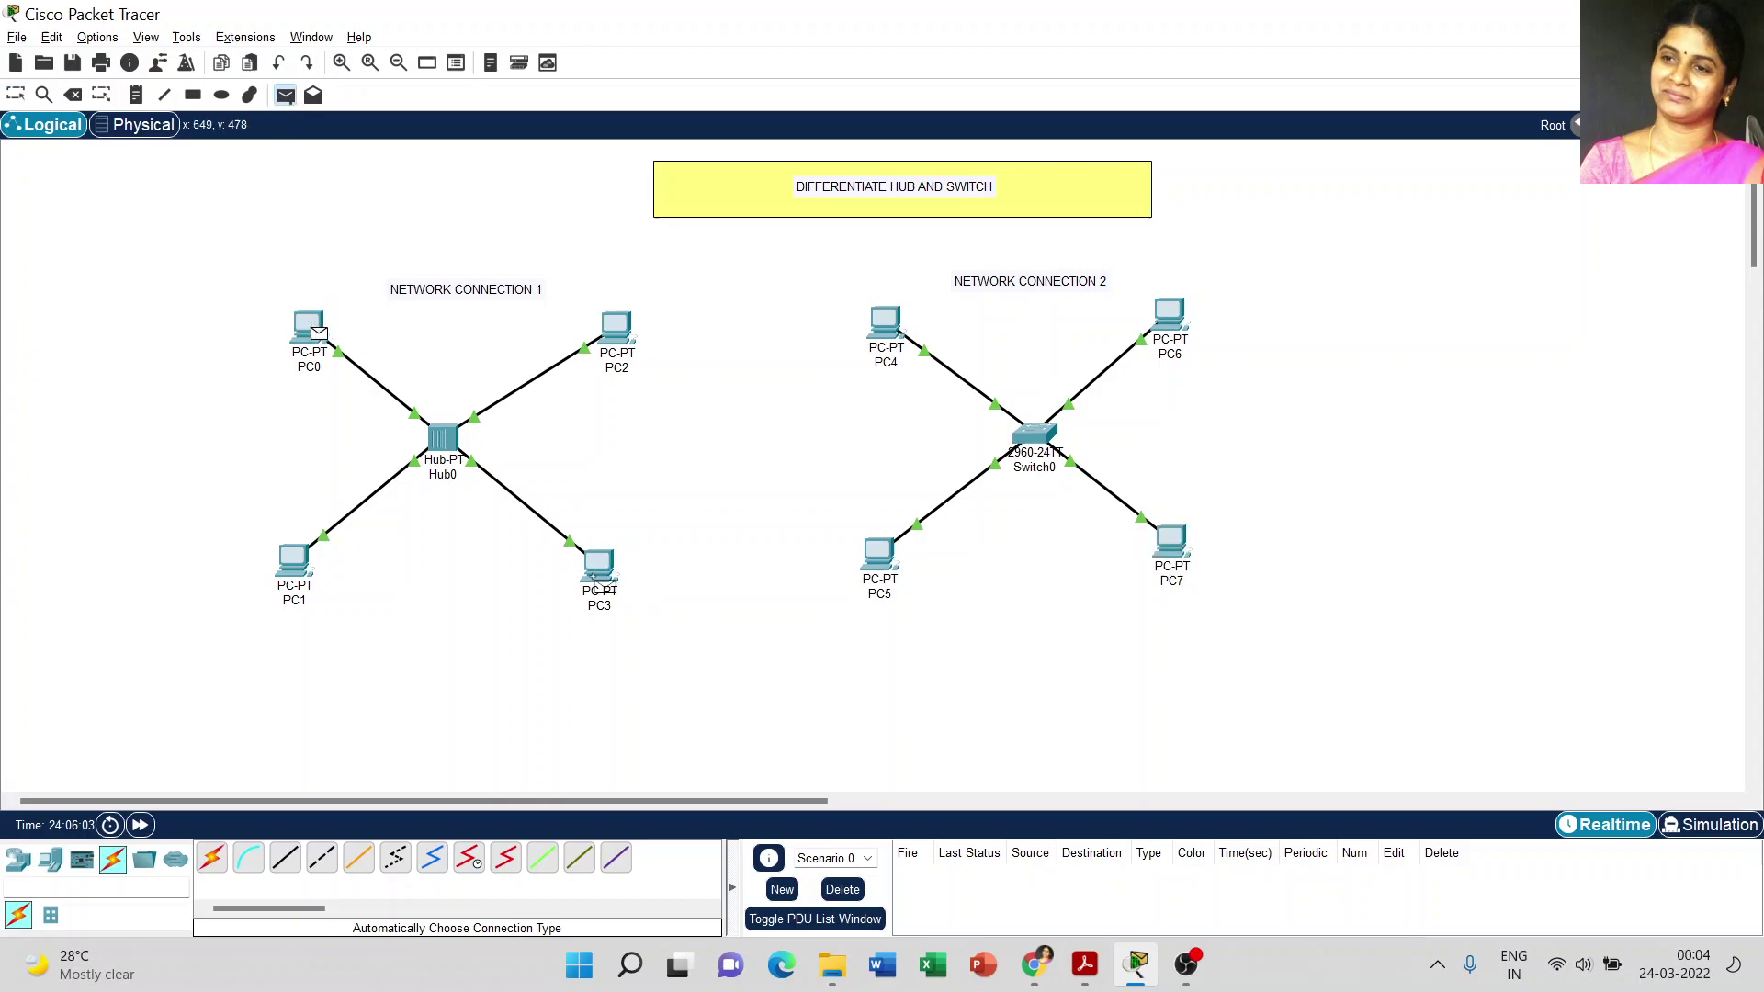
click(600, 569)
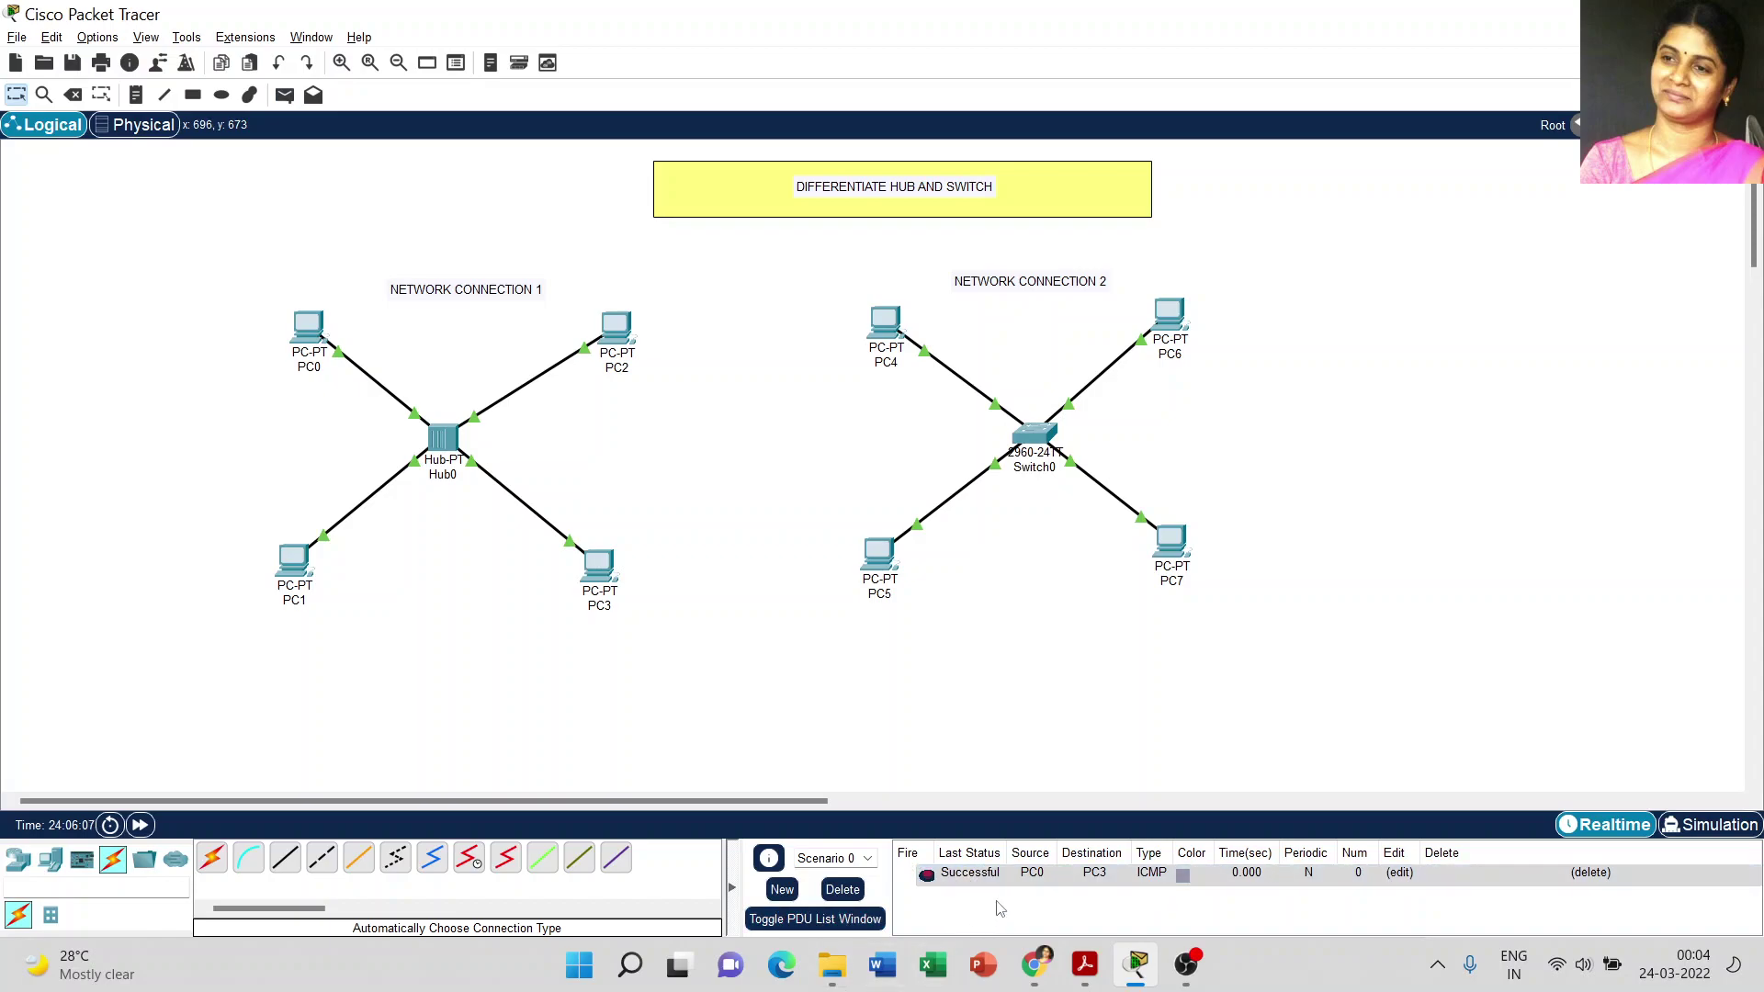
Run the ping in Simulation mode until Hub0 floods copies to PC1, PC2 and PC3
click(1725, 826)
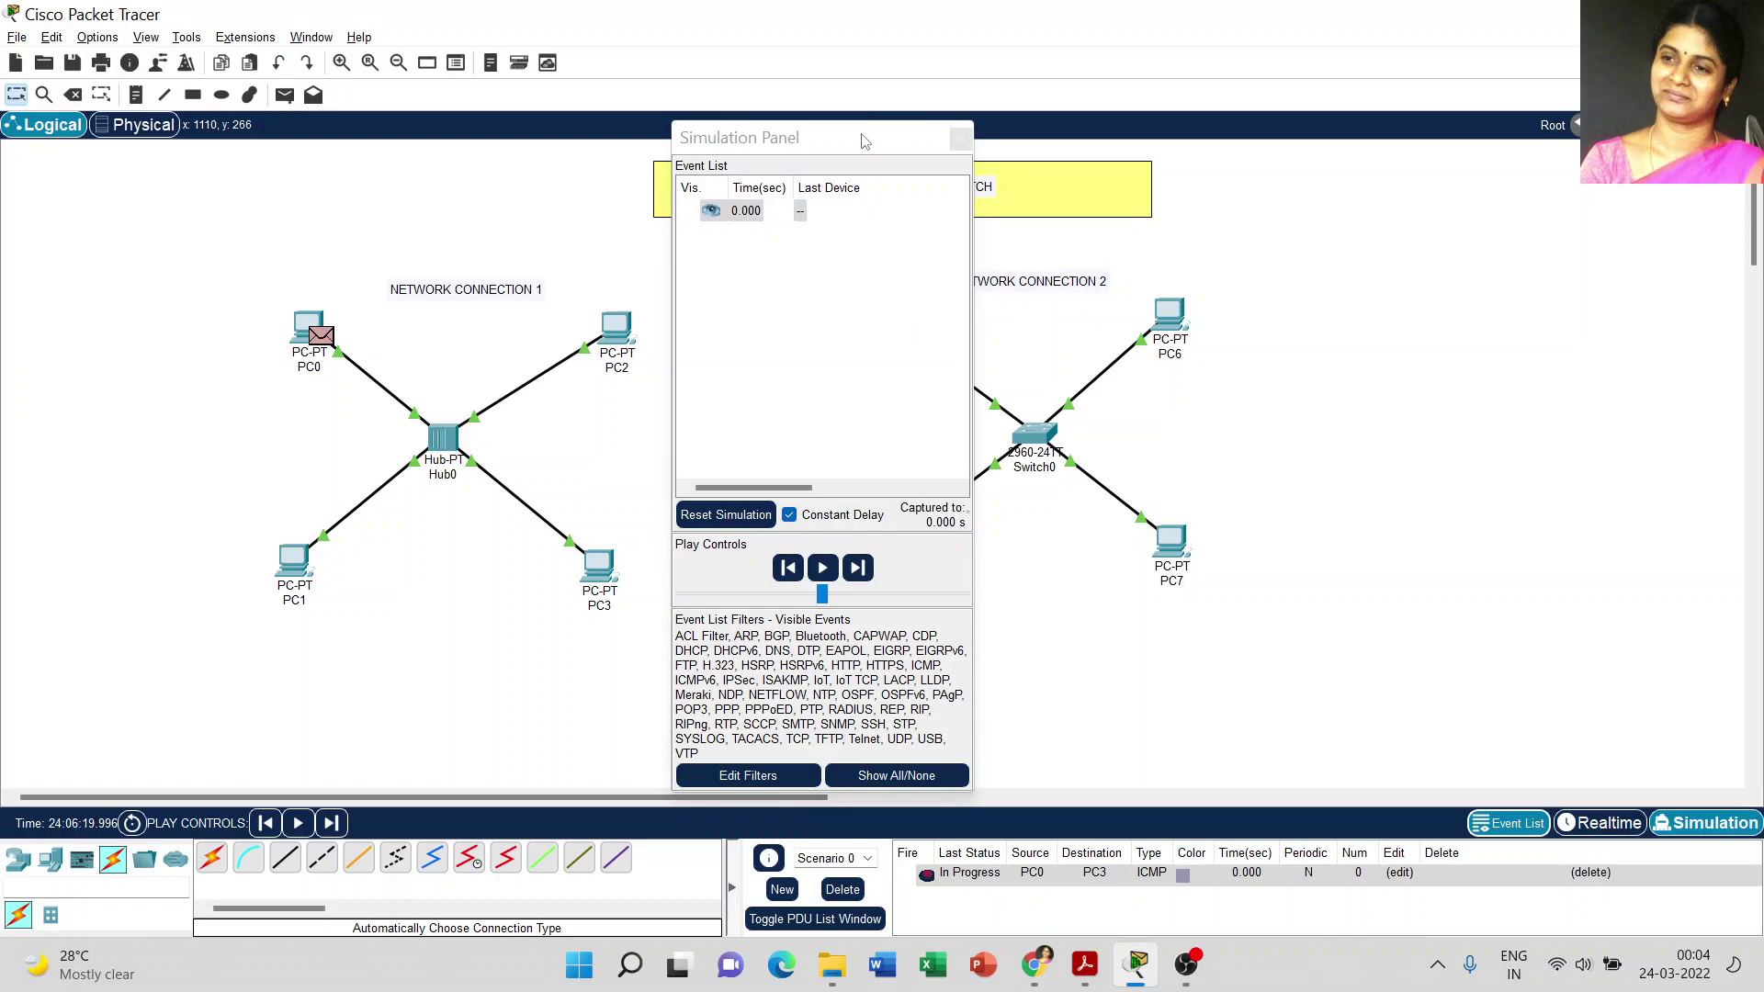
drag(866, 140, 1448, 156)
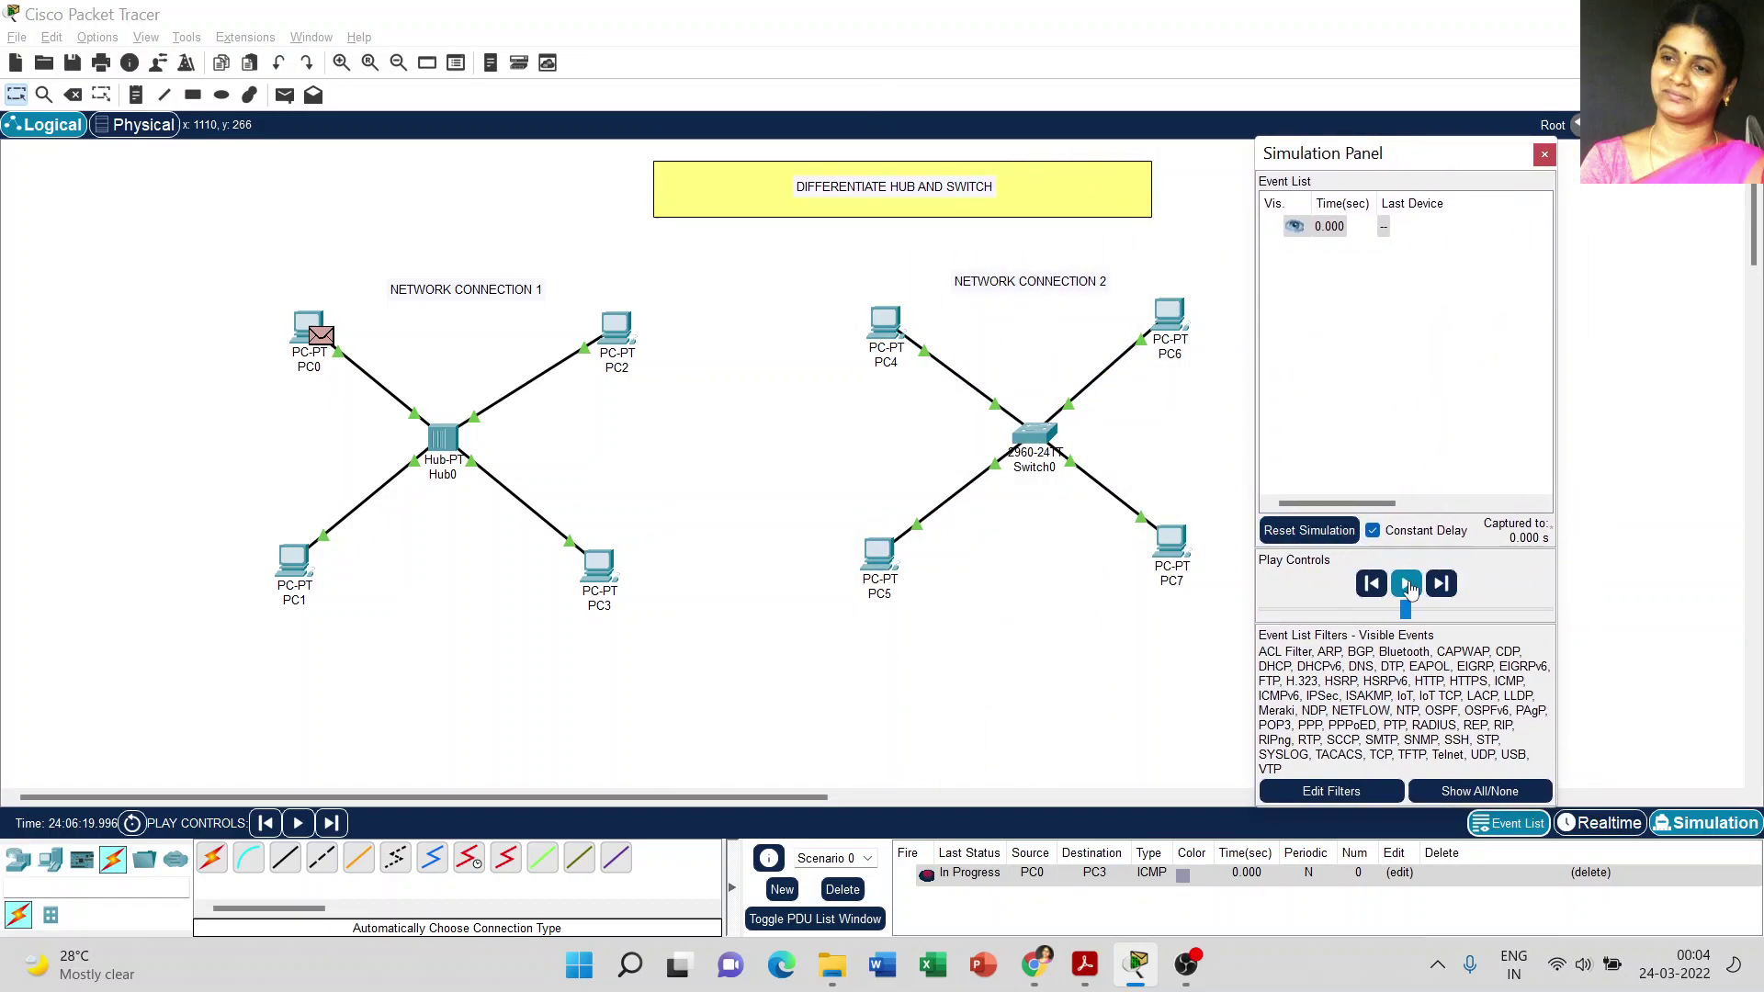
click(1406, 584)
click(1409, 584)
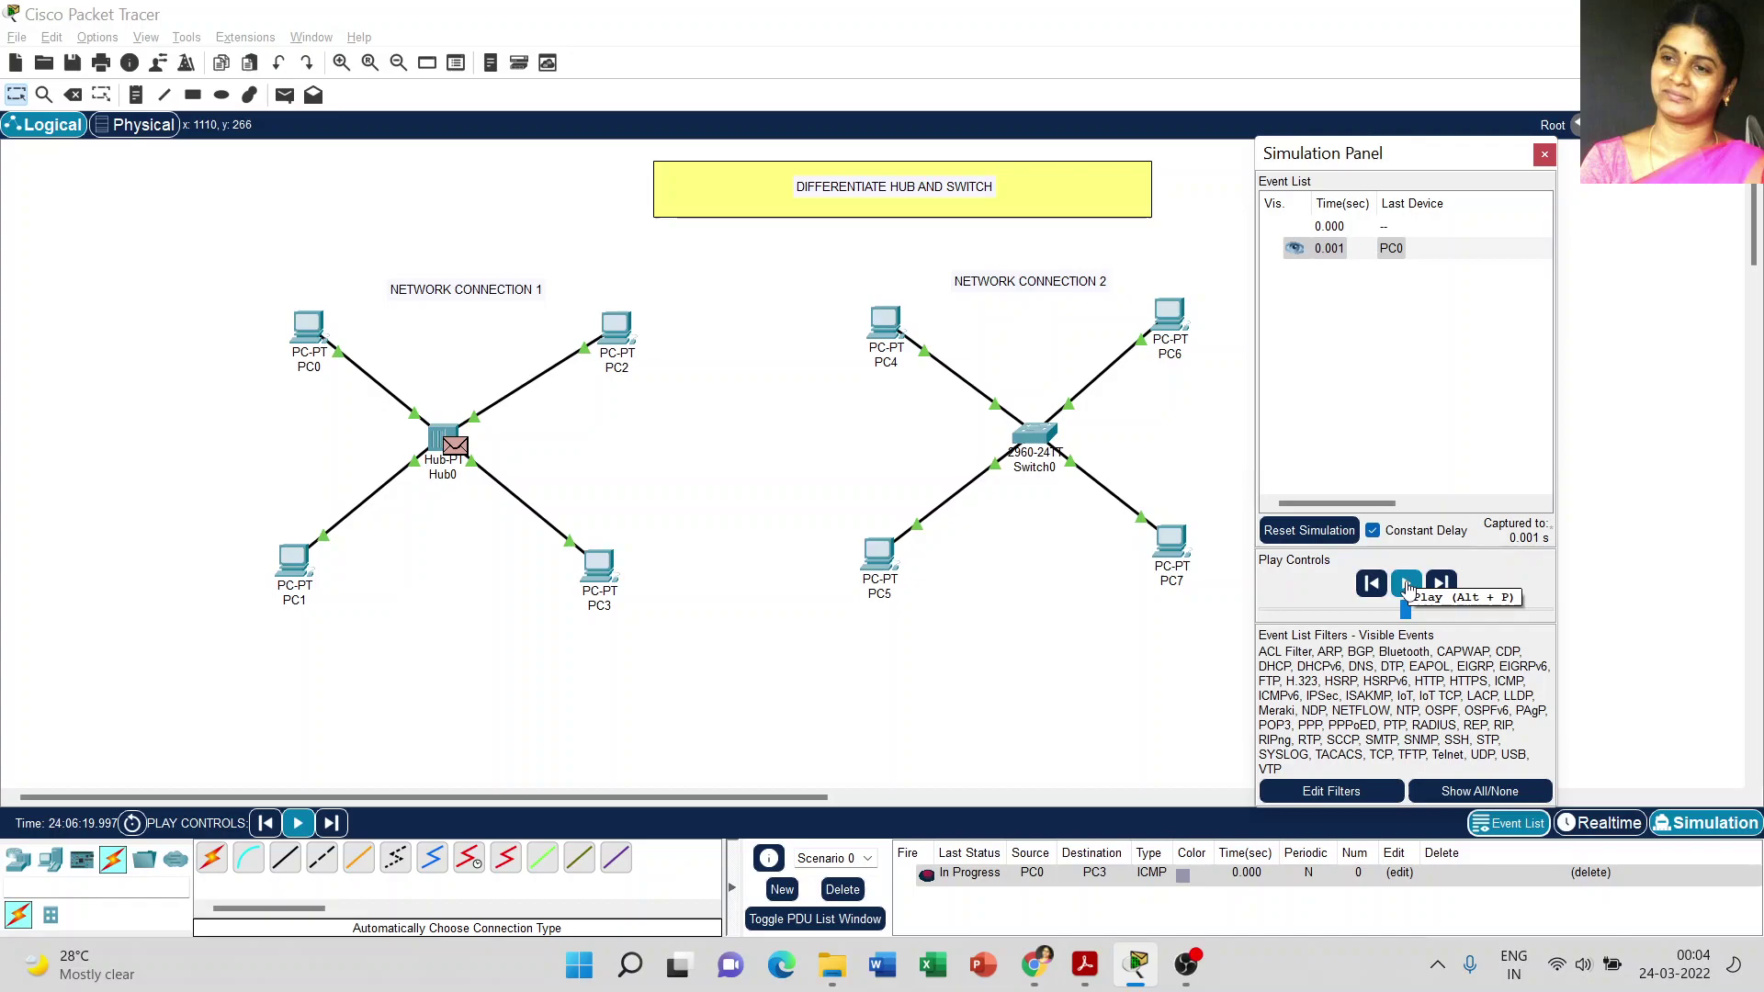
click(1406, 586)
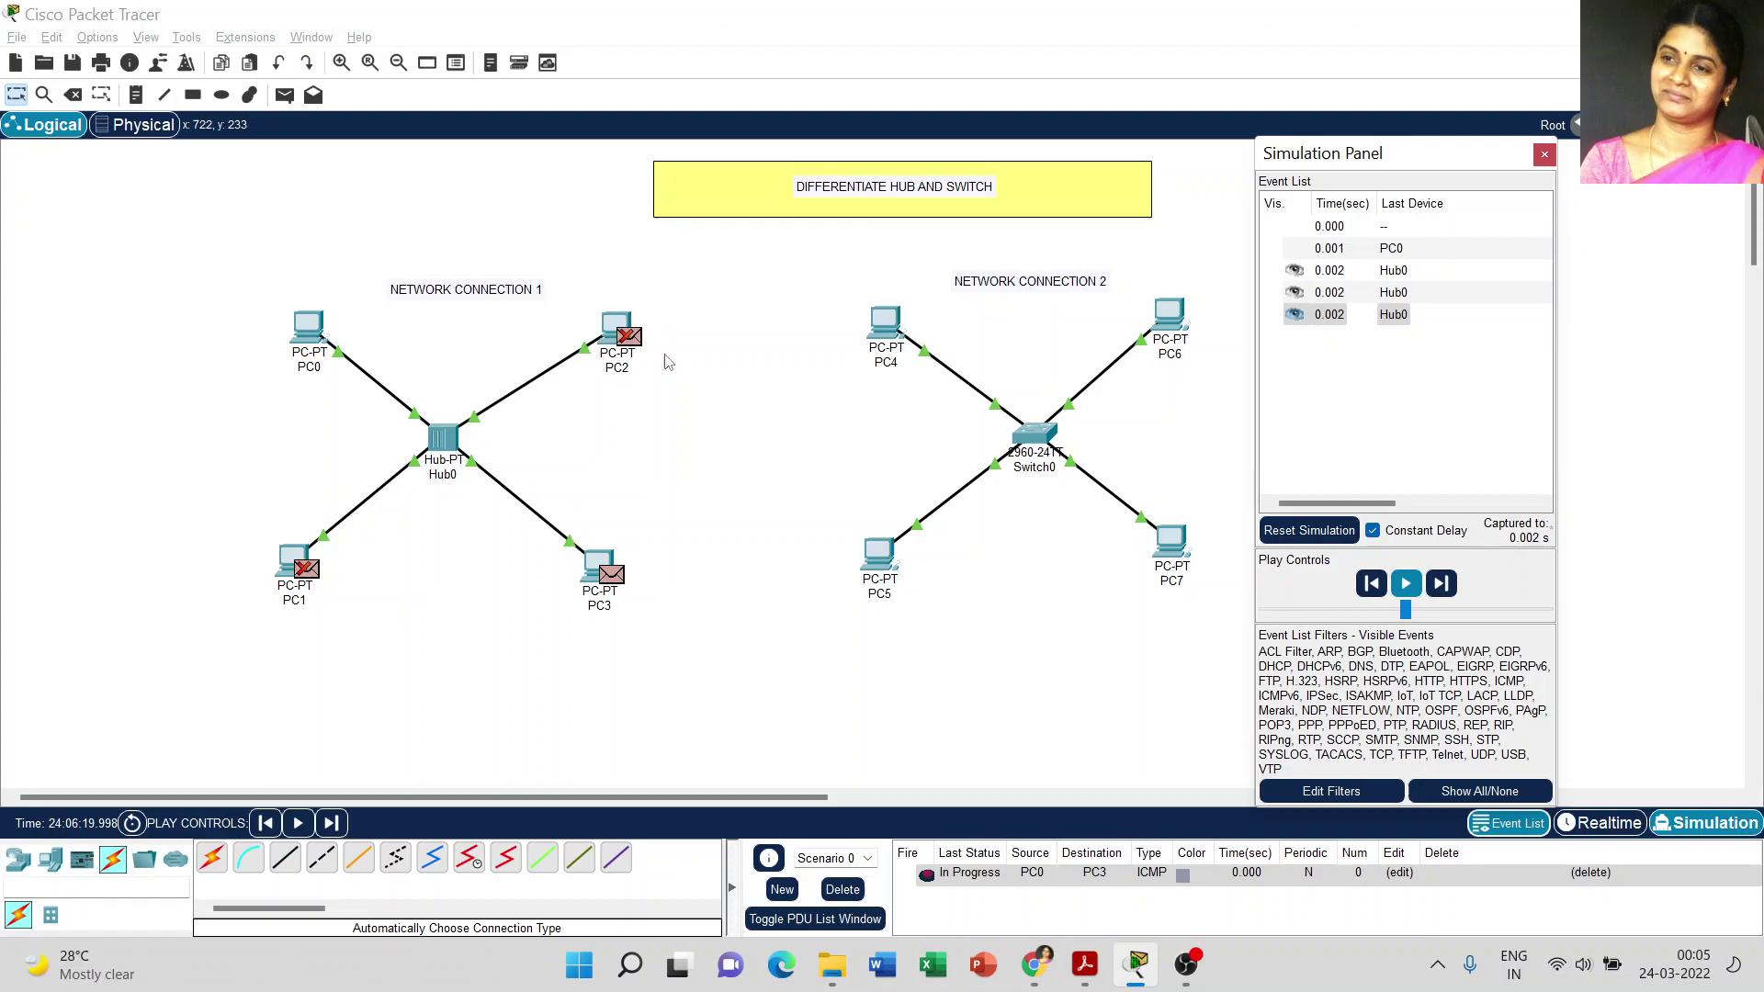
drag(440, 438, 452, 443)
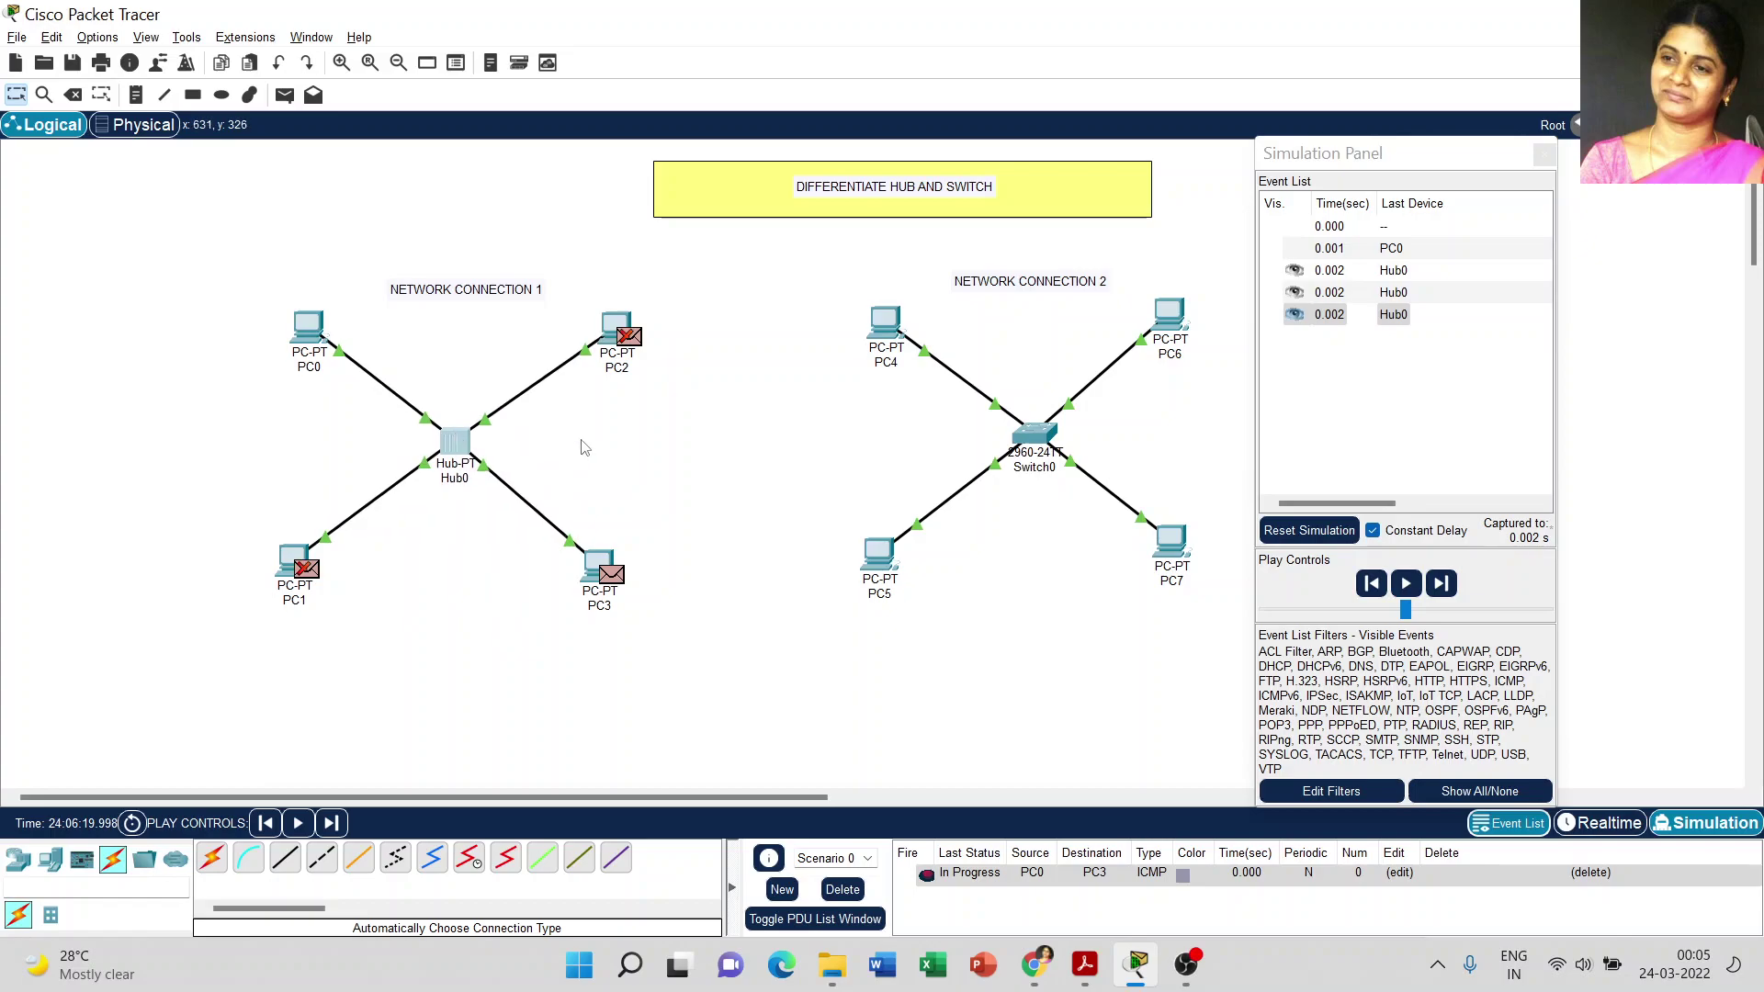
Resume the simulation so PC3's reply is flooded back and the ping shows Successful
click(1406, 584)
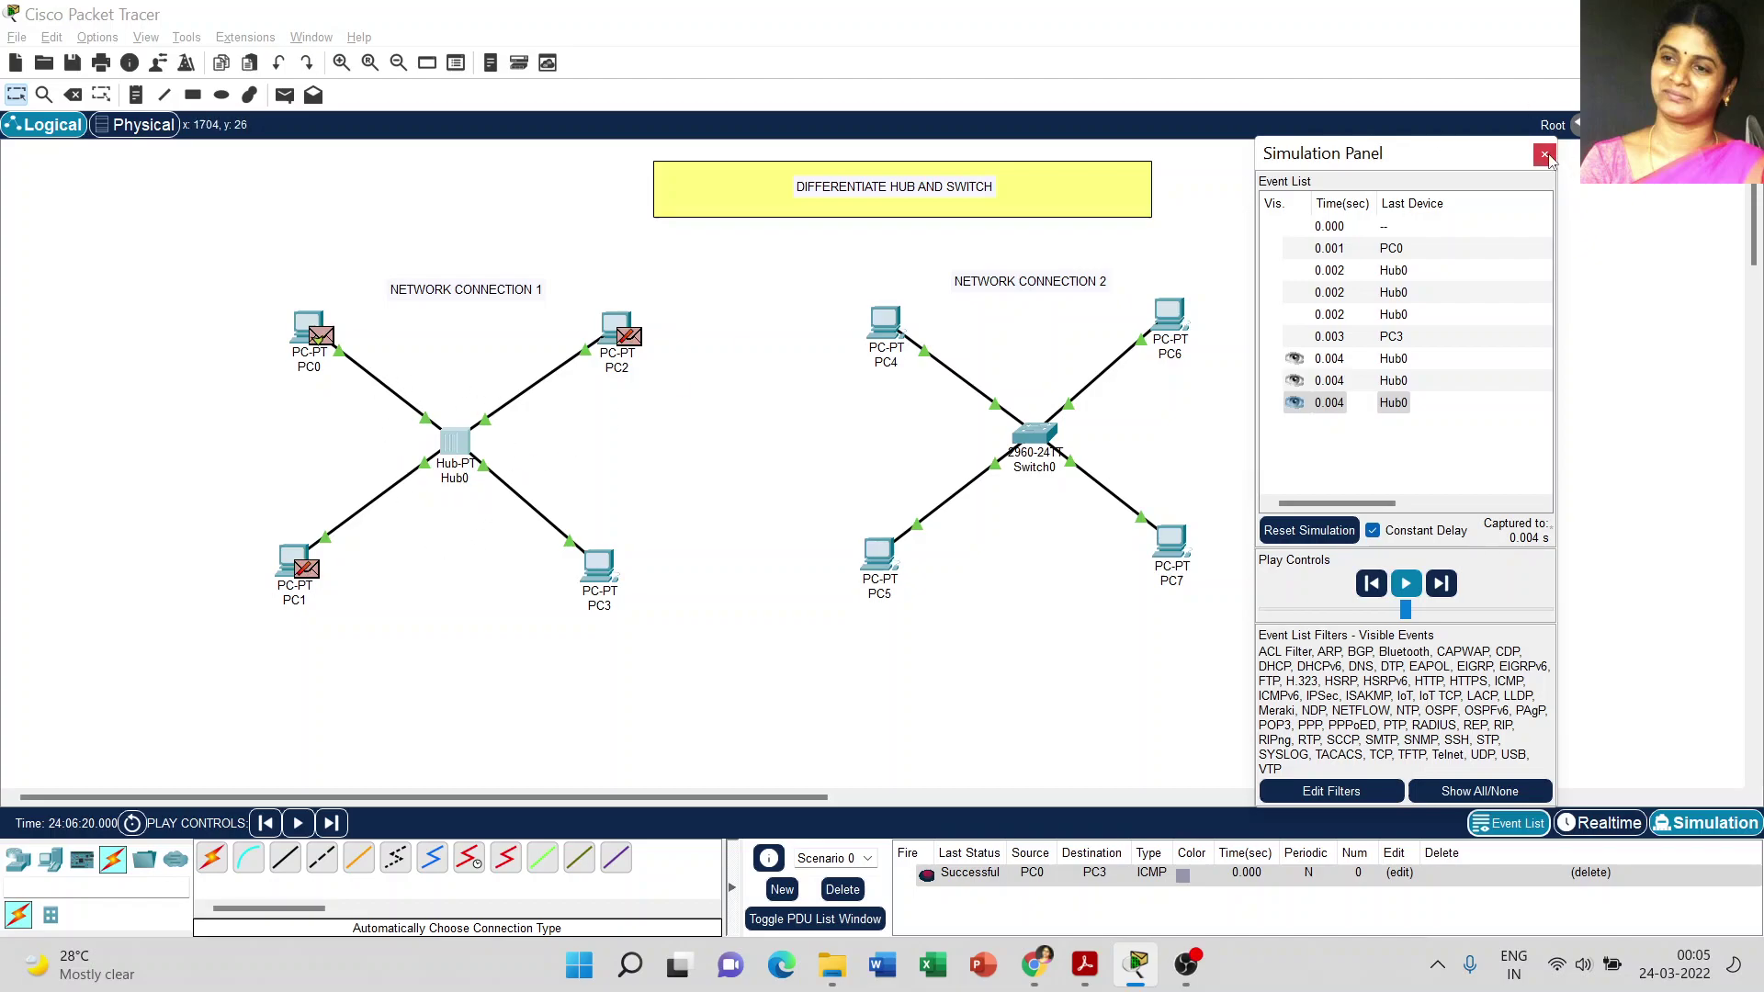
Delete the finished PC0-to-PC3 ping and place a new ping from PC4, ending on PC7
click(842, 890)
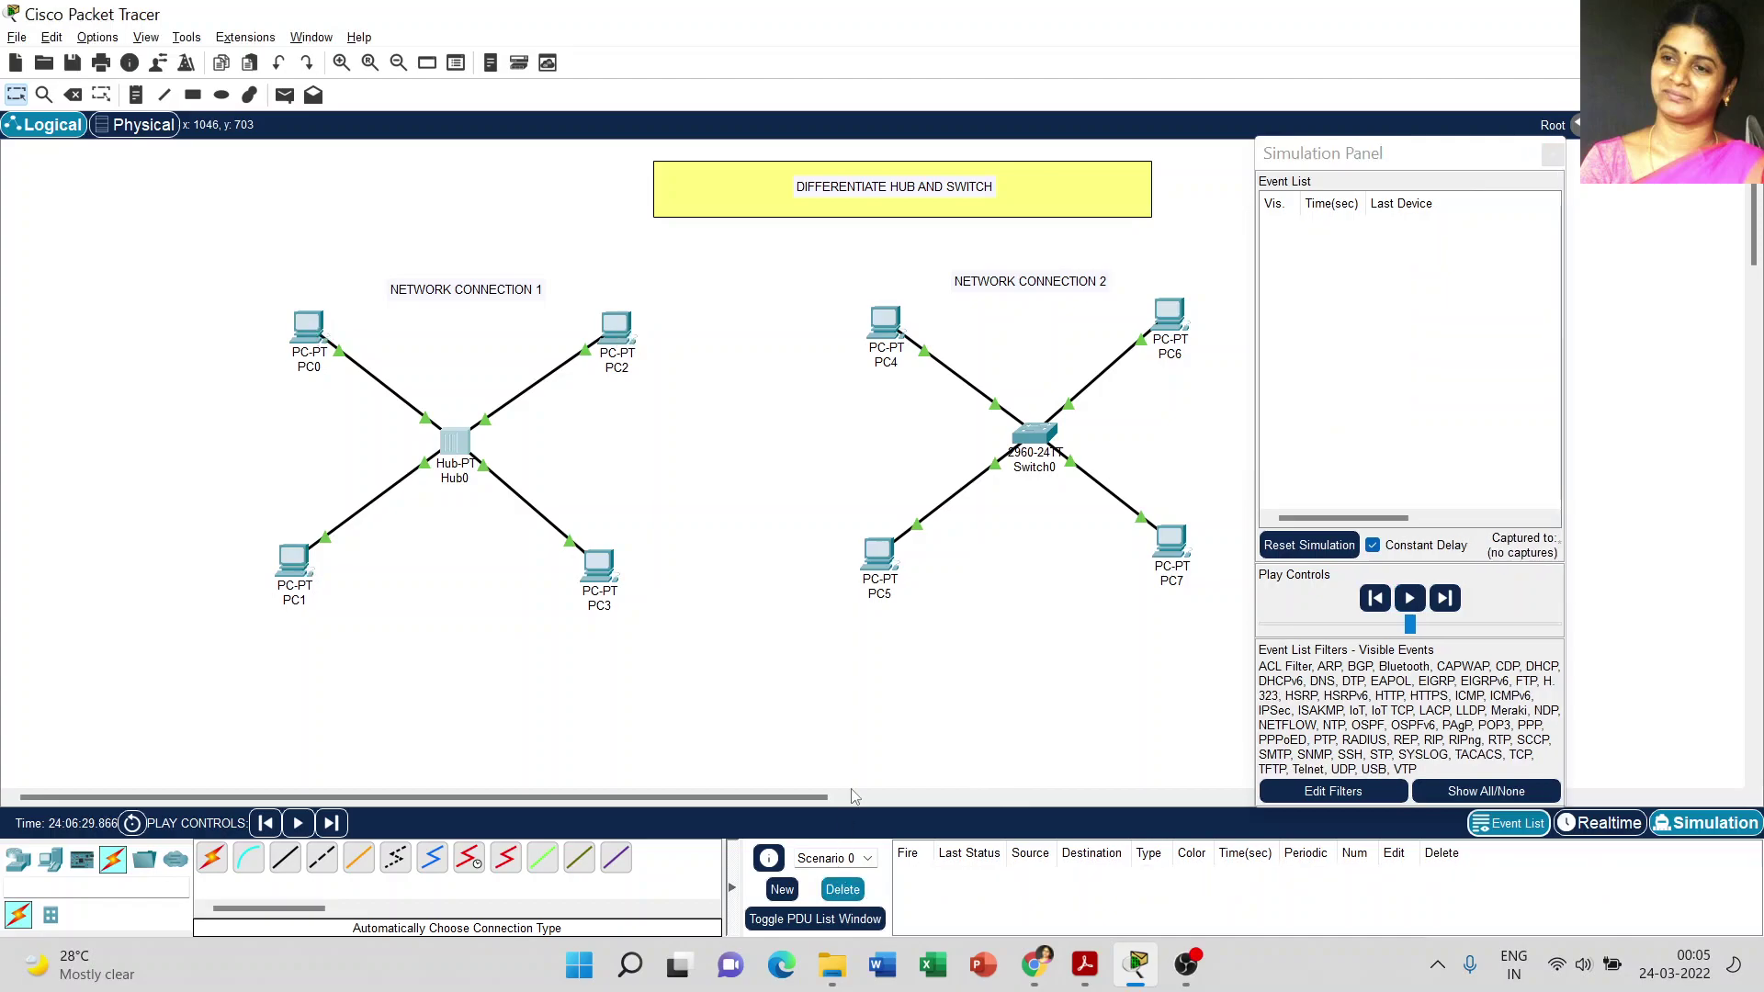
click(283, 94)
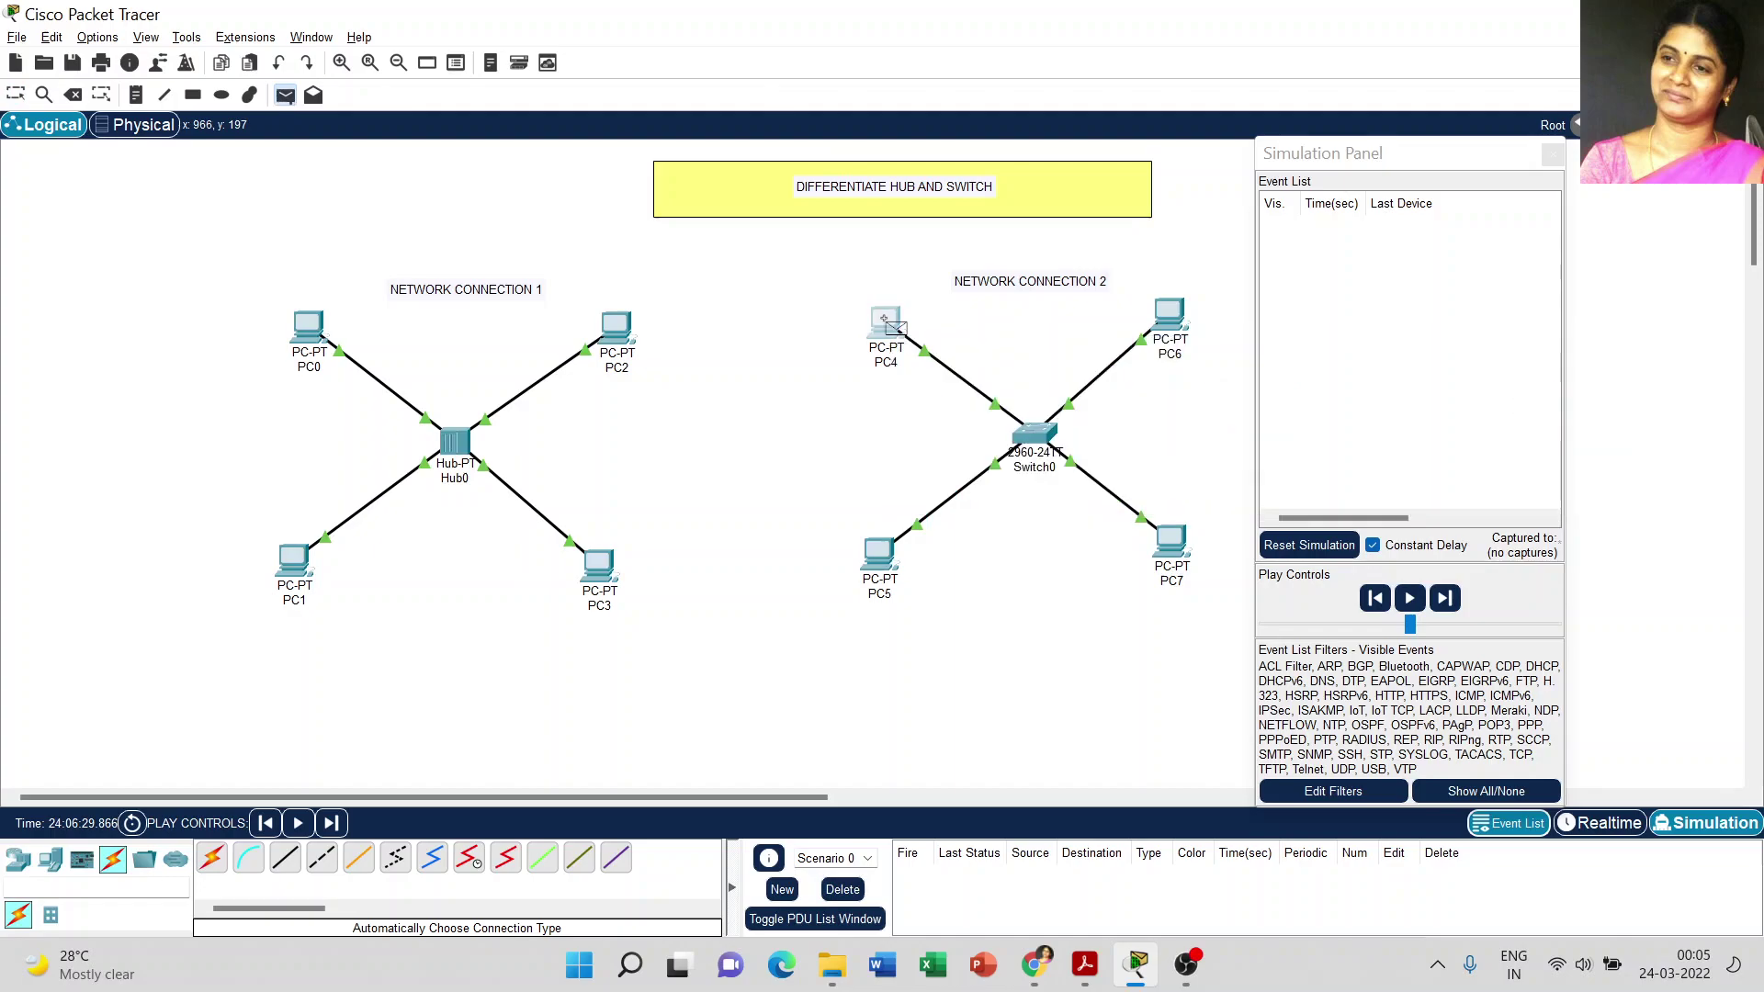
click(886, 322)
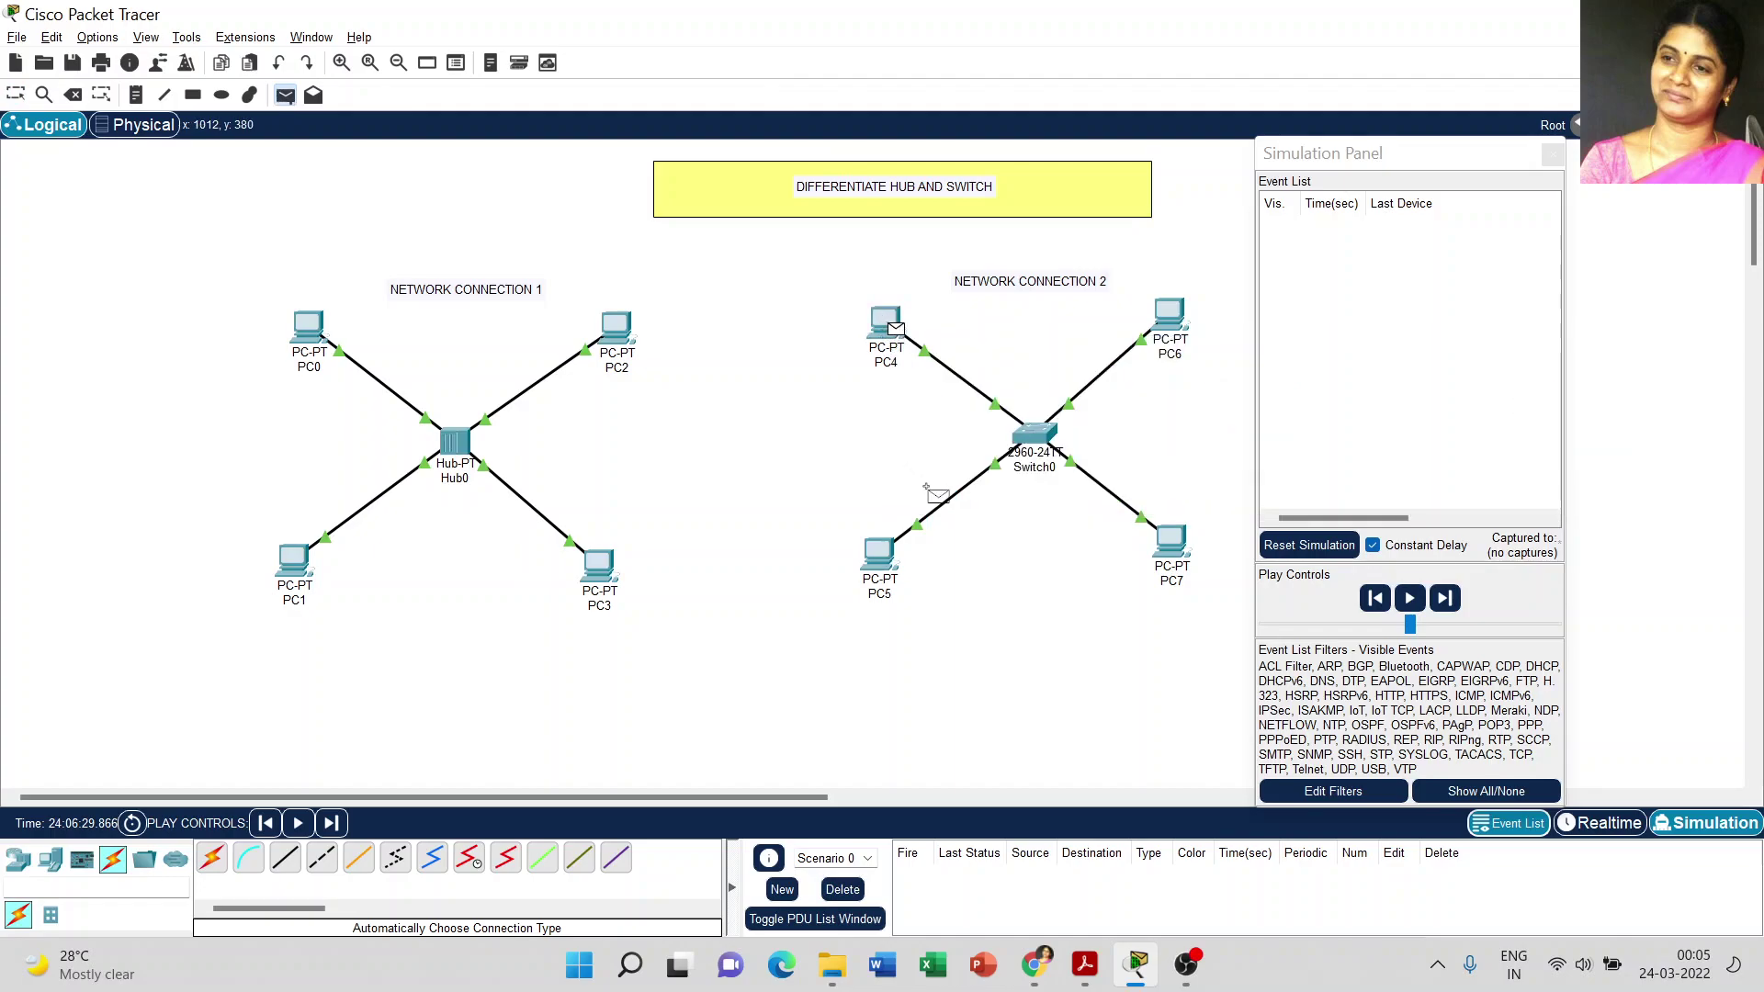
click(1176, 551)
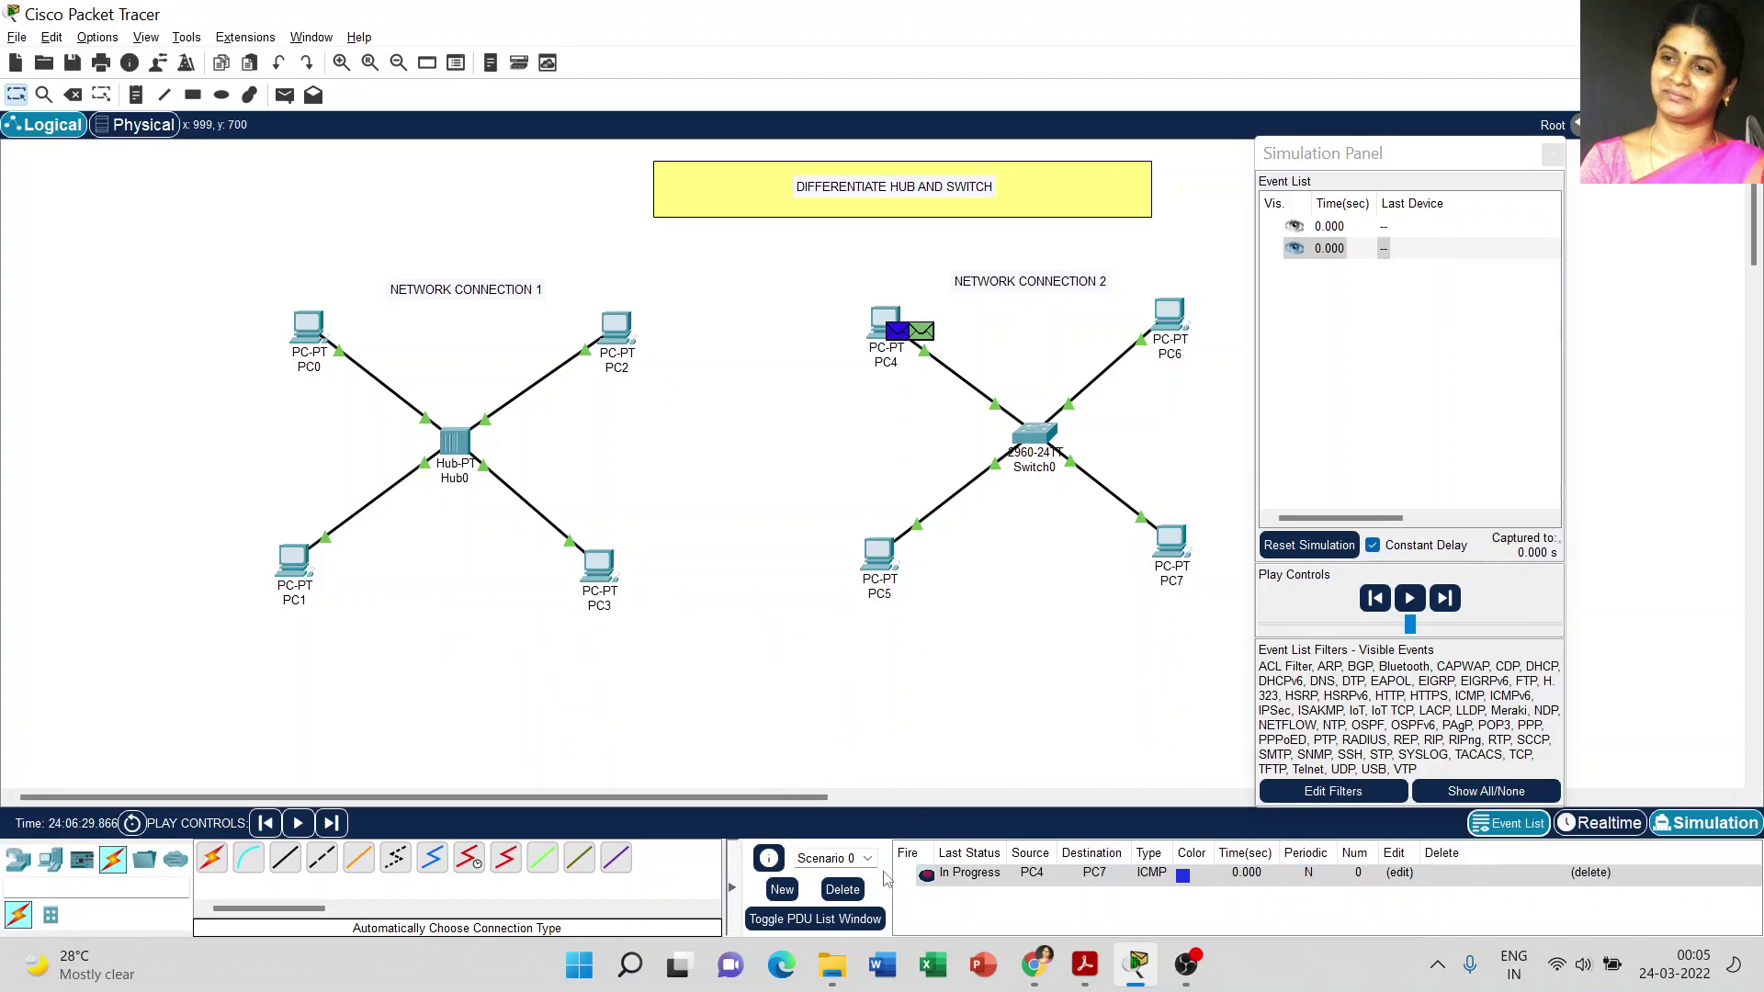
Replace the mistaken PC4-to-PC7 ping with a single simple PDU from PC4 to PC5
click(843, 890)
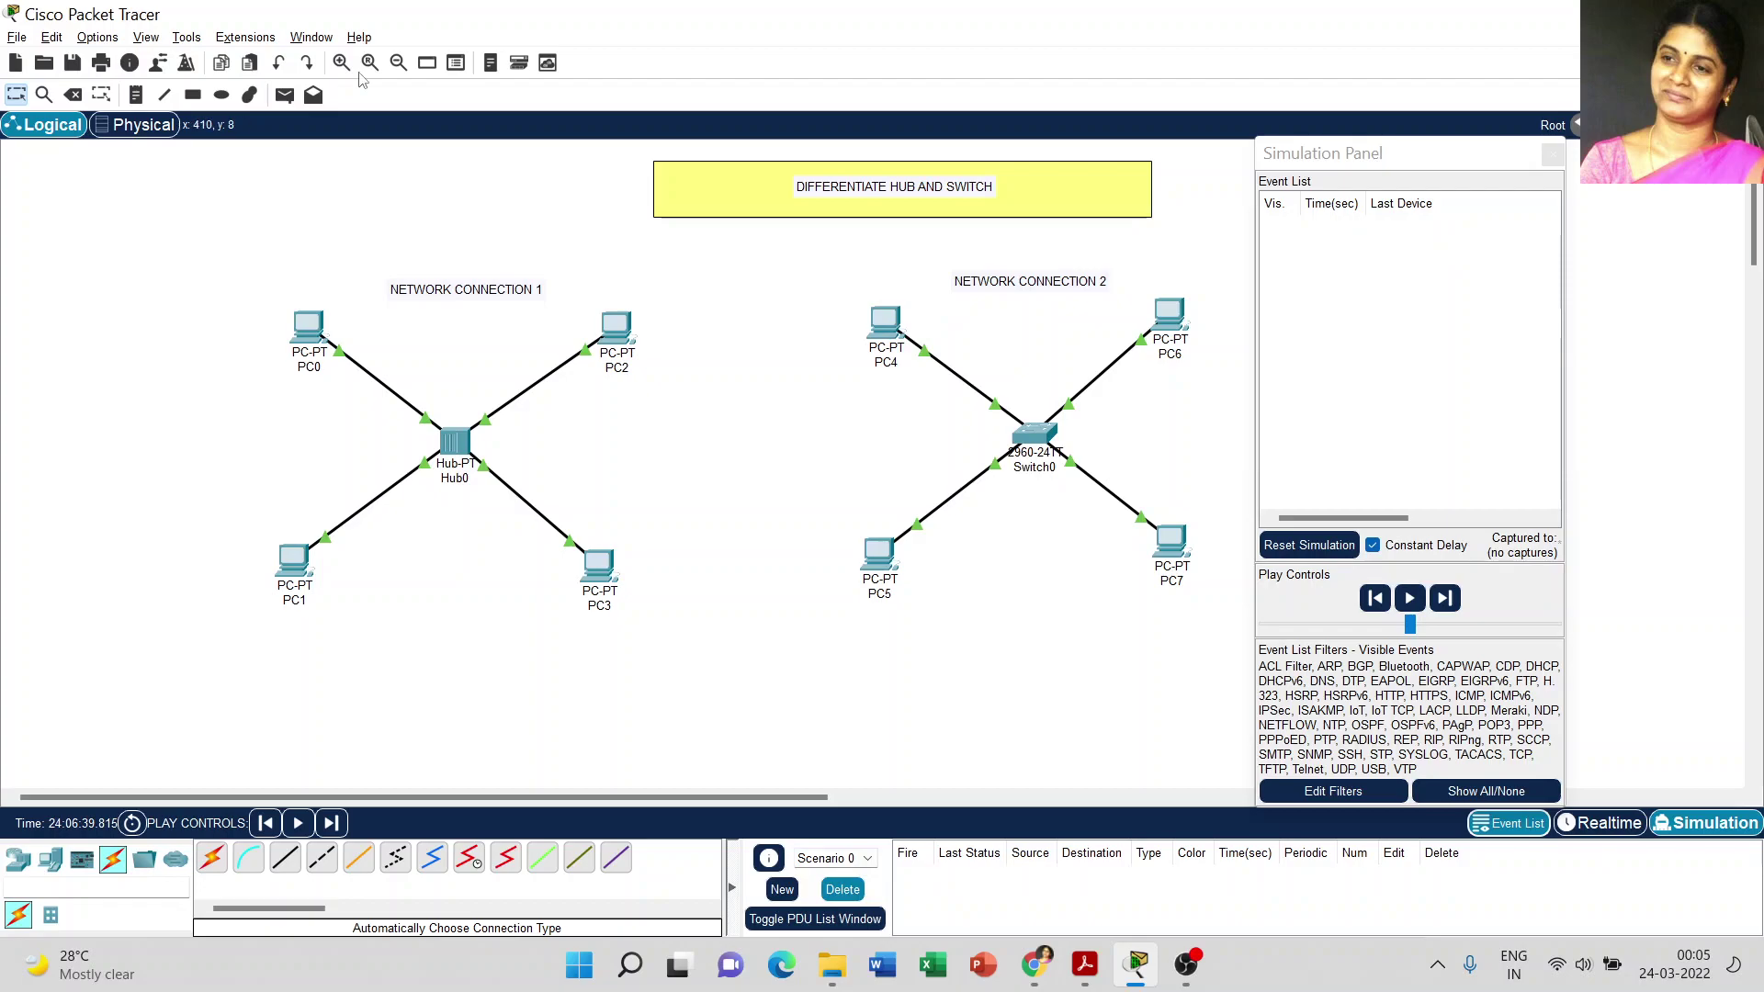
click(284, 96)
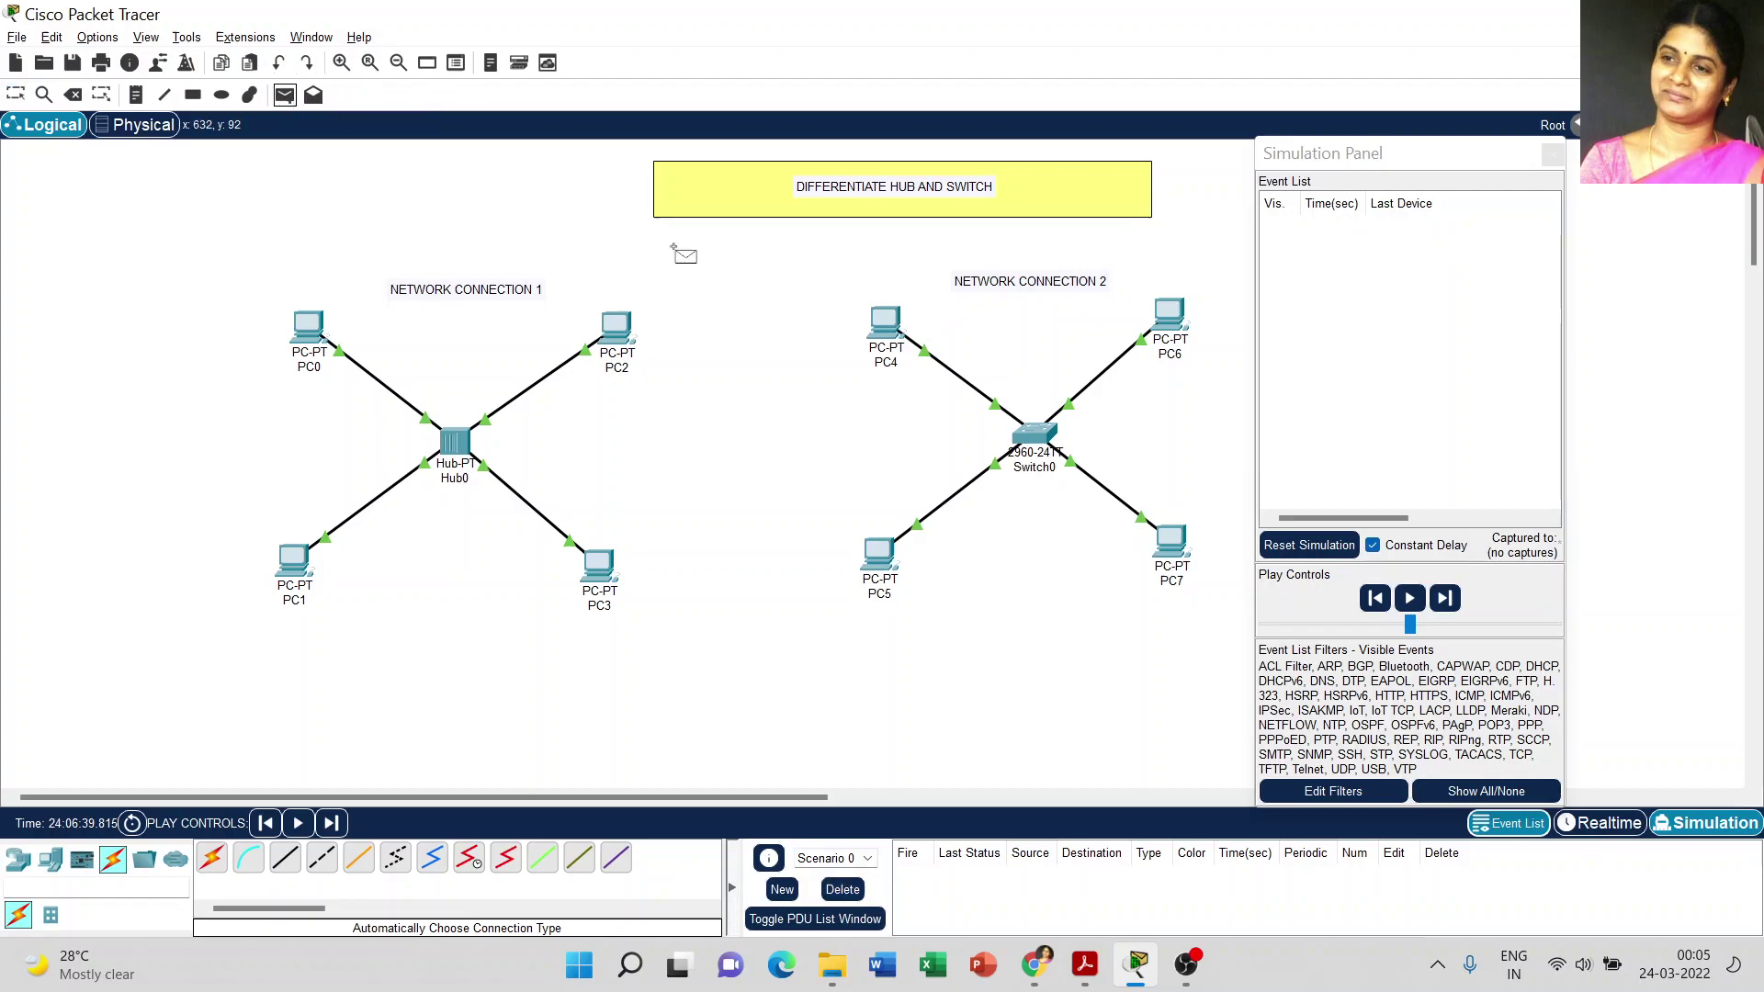
click(886, 329)
click(893, 560)
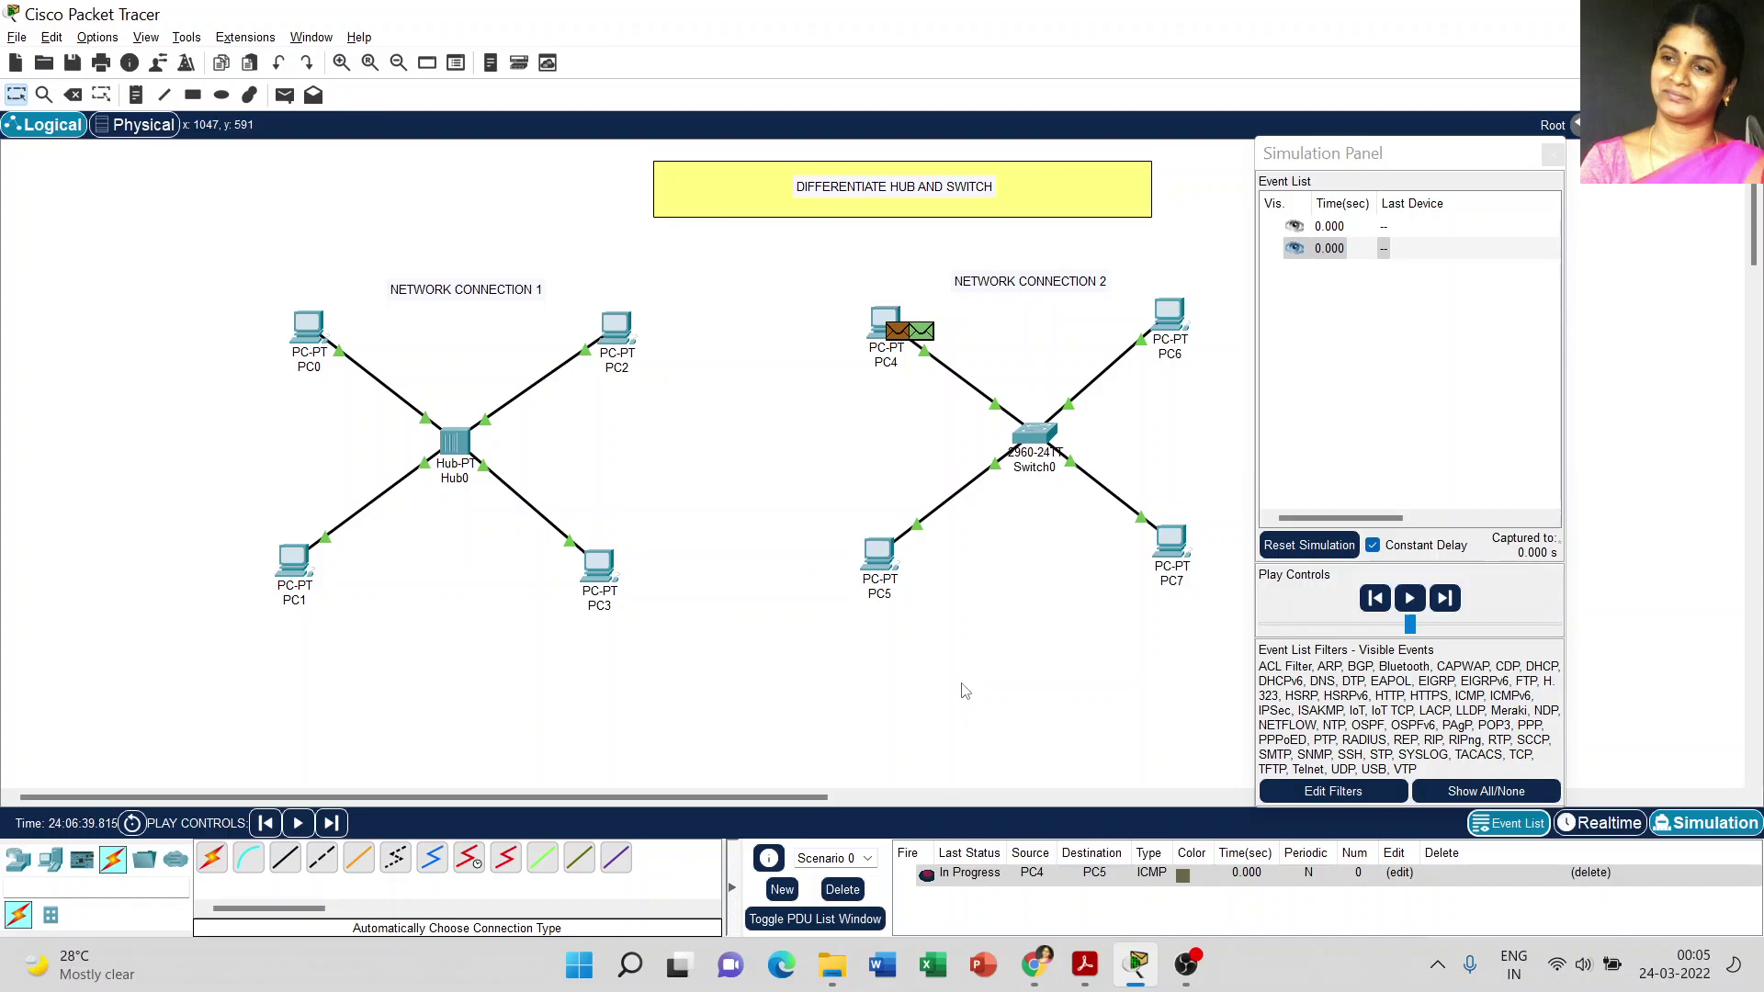
click(843, 890)
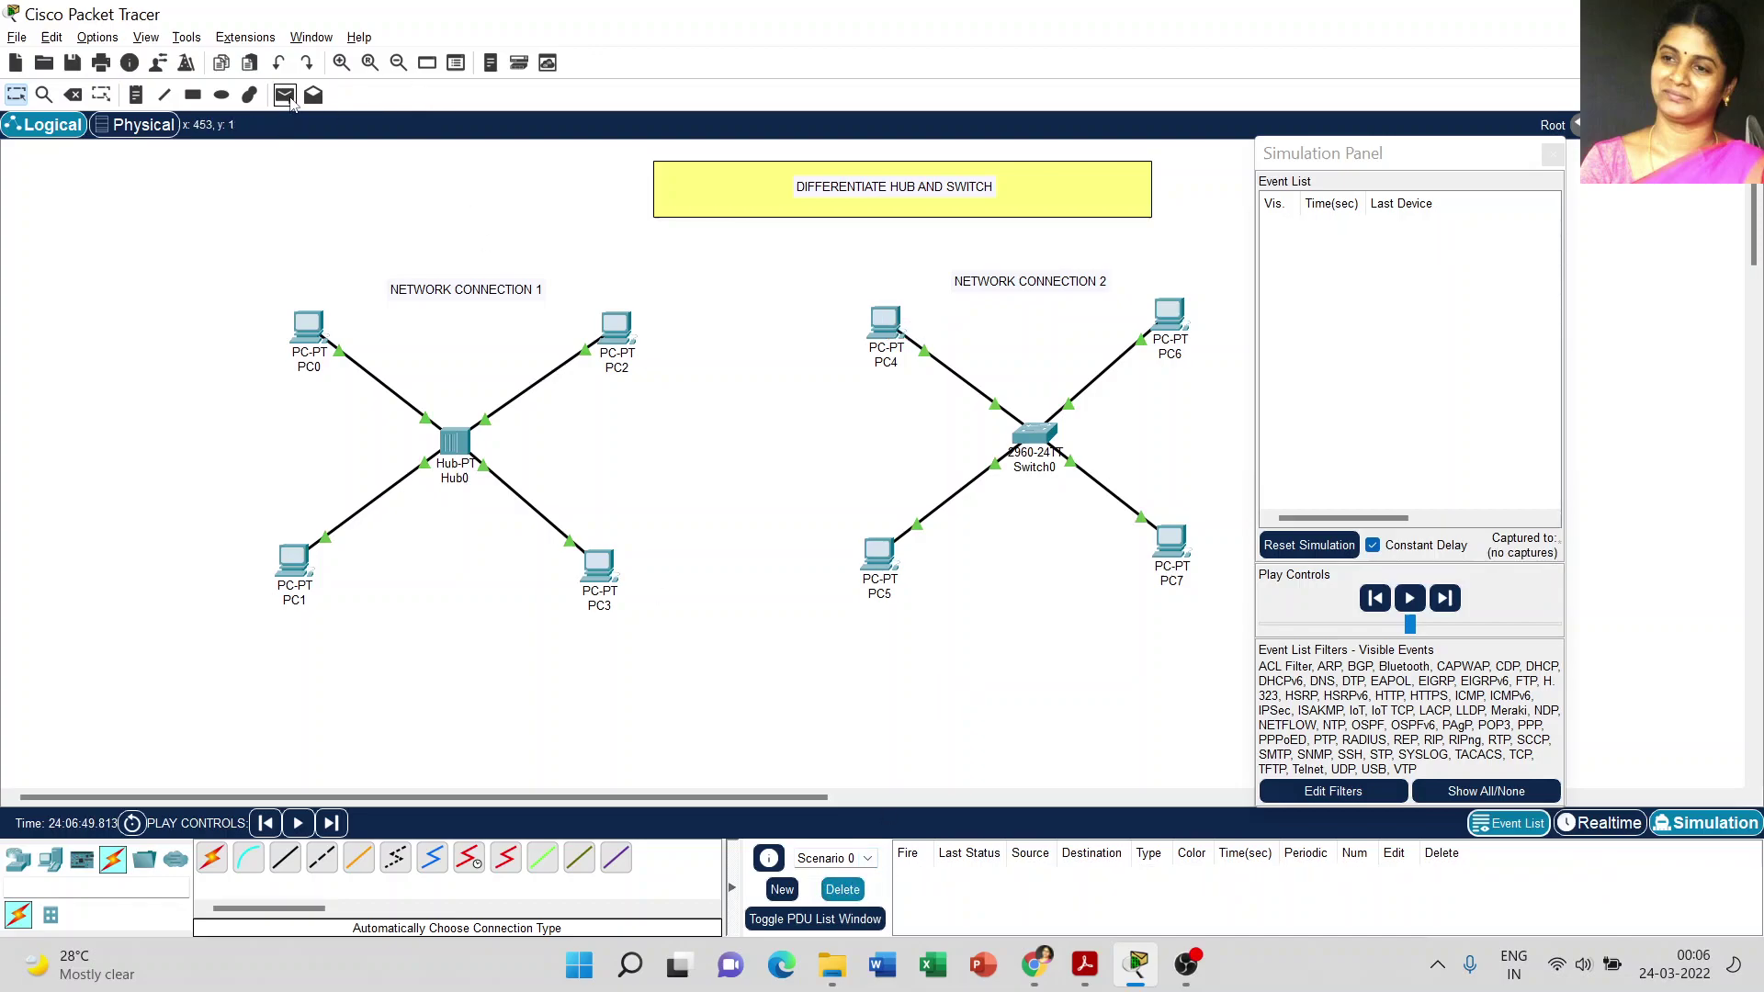
click(284, 96)
click(887, 326)
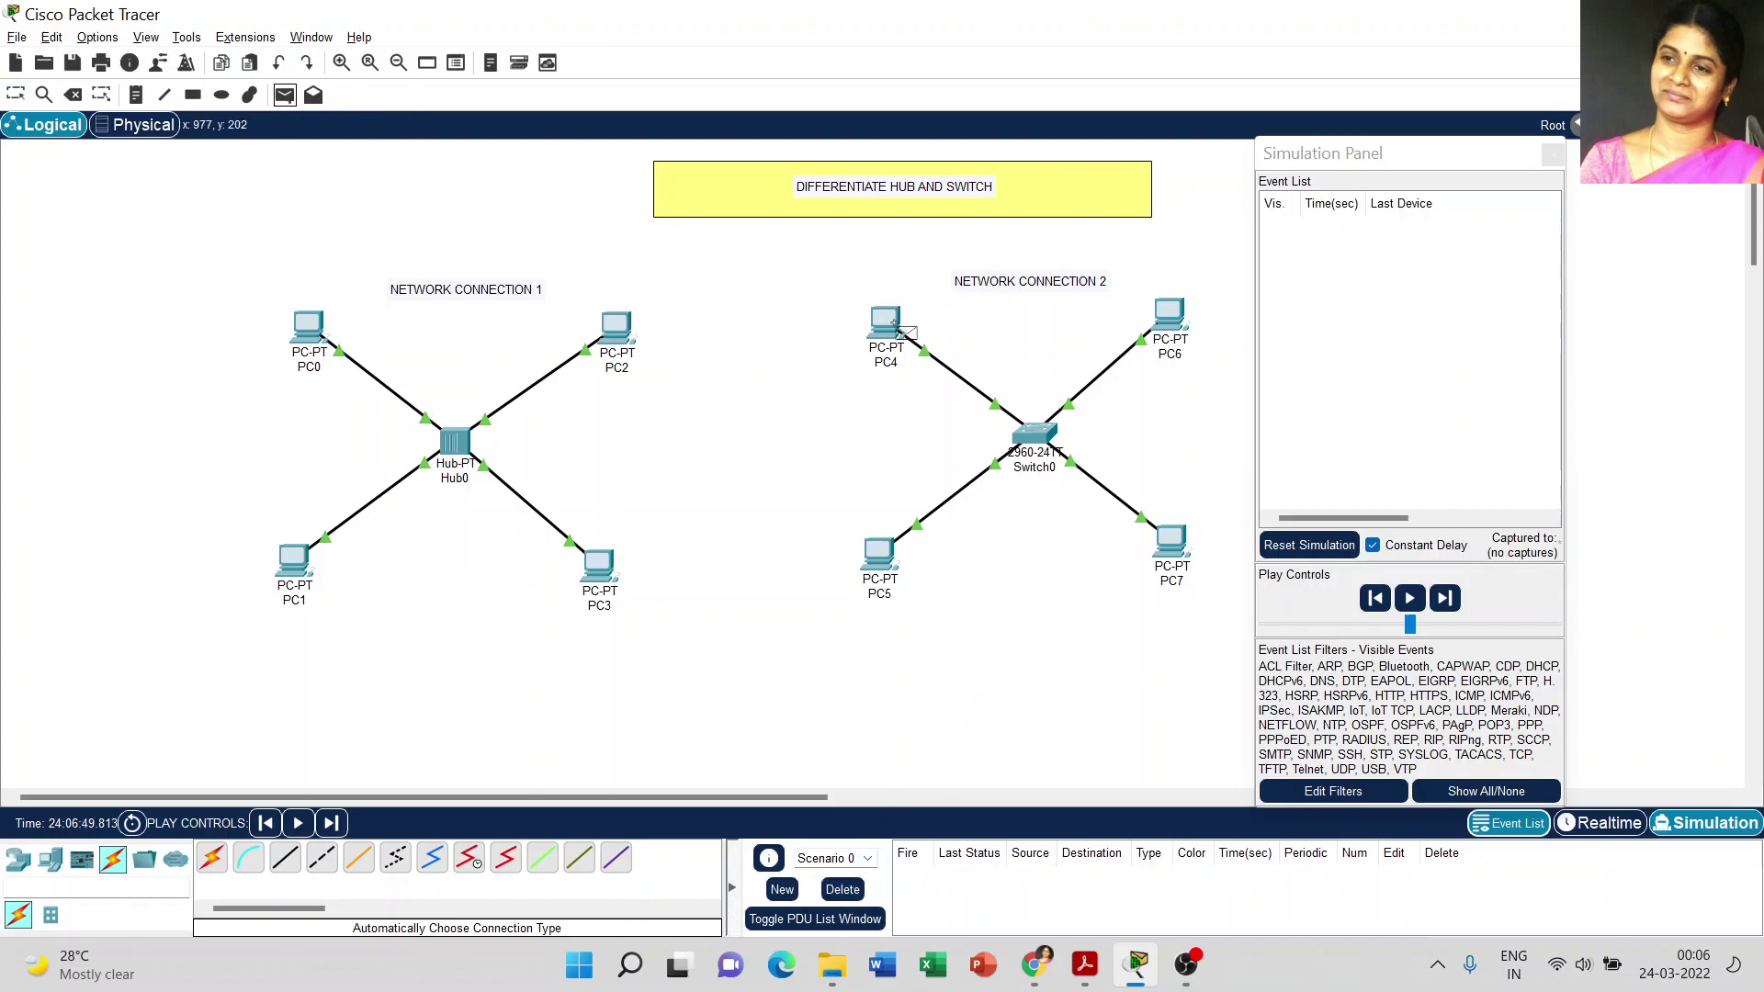
click(879, 562)
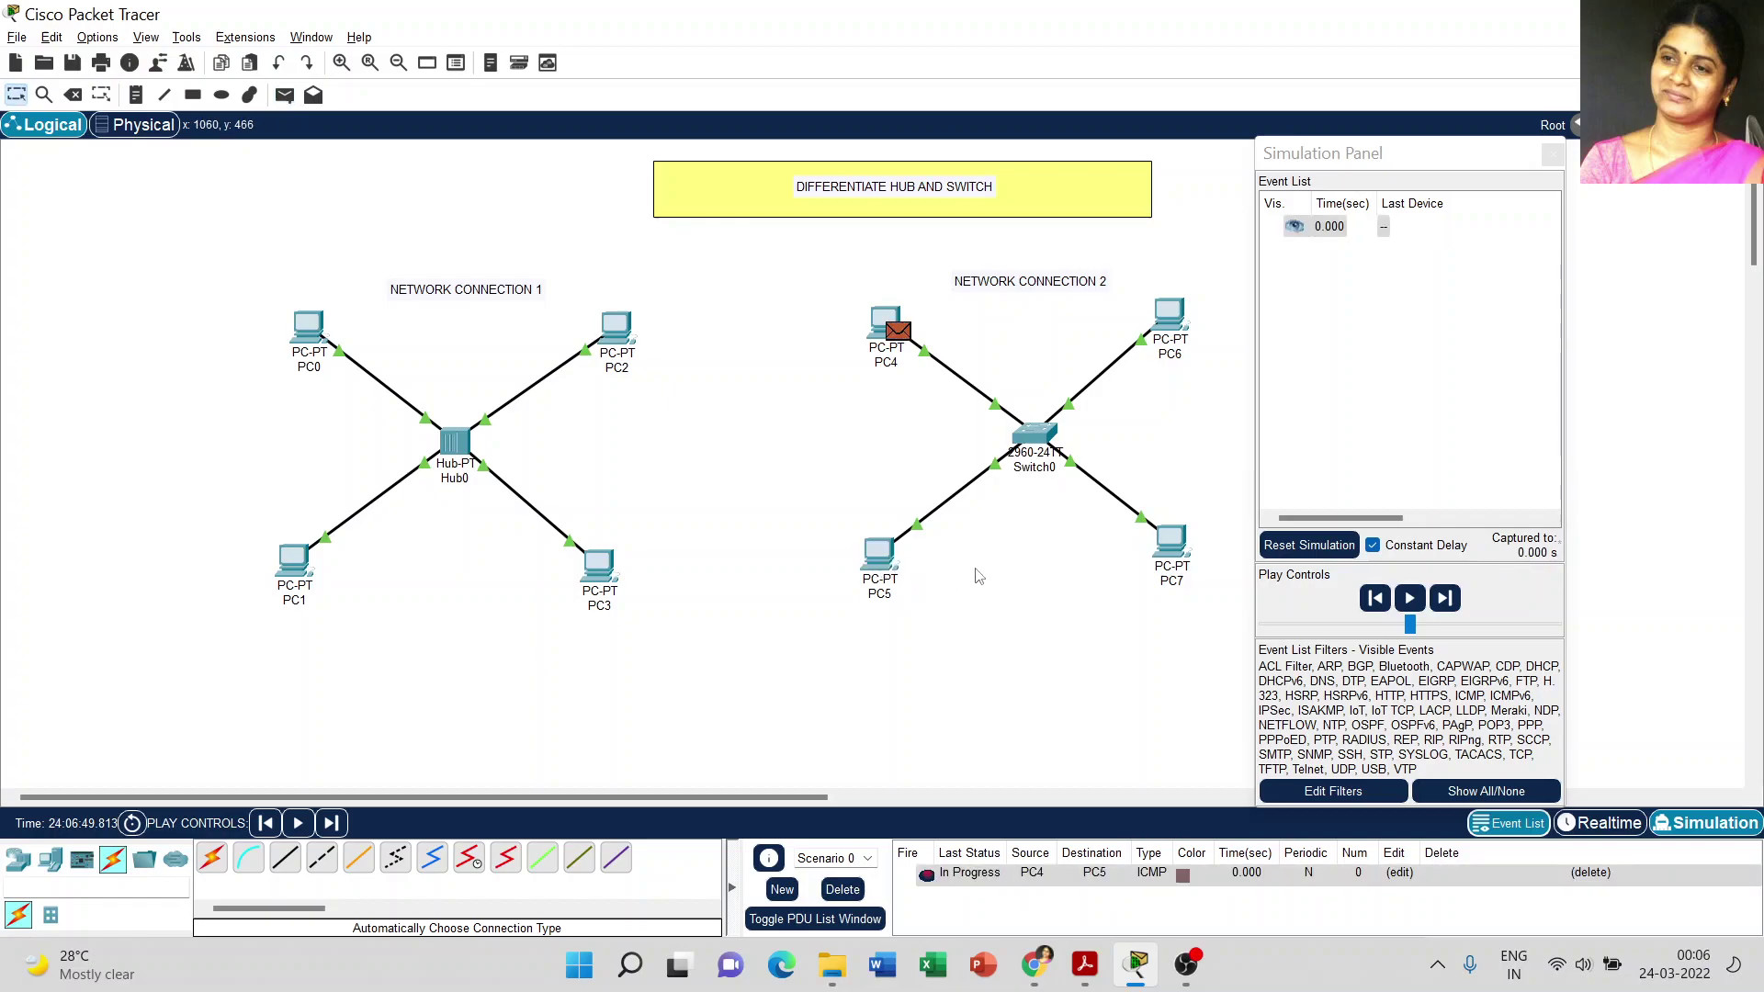
Play the PC4-to-PC5 ping until Switch0 forwards it only to PC5
click(1410, 599)
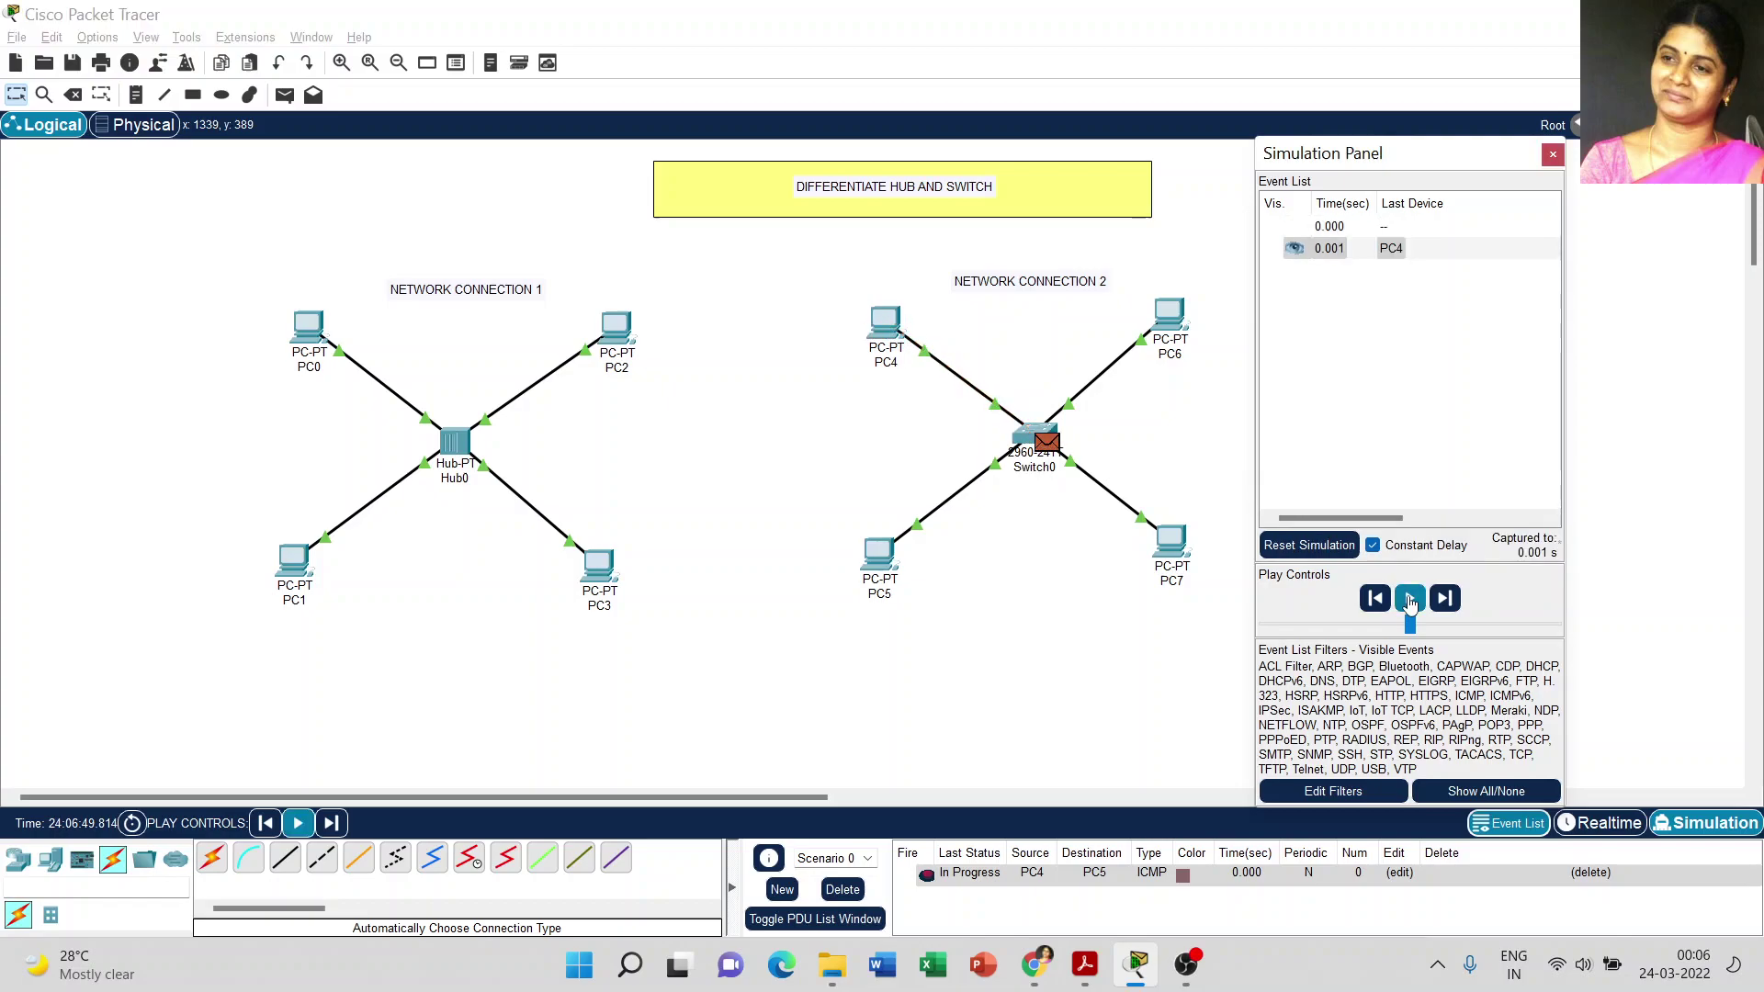
click(1410, 599)
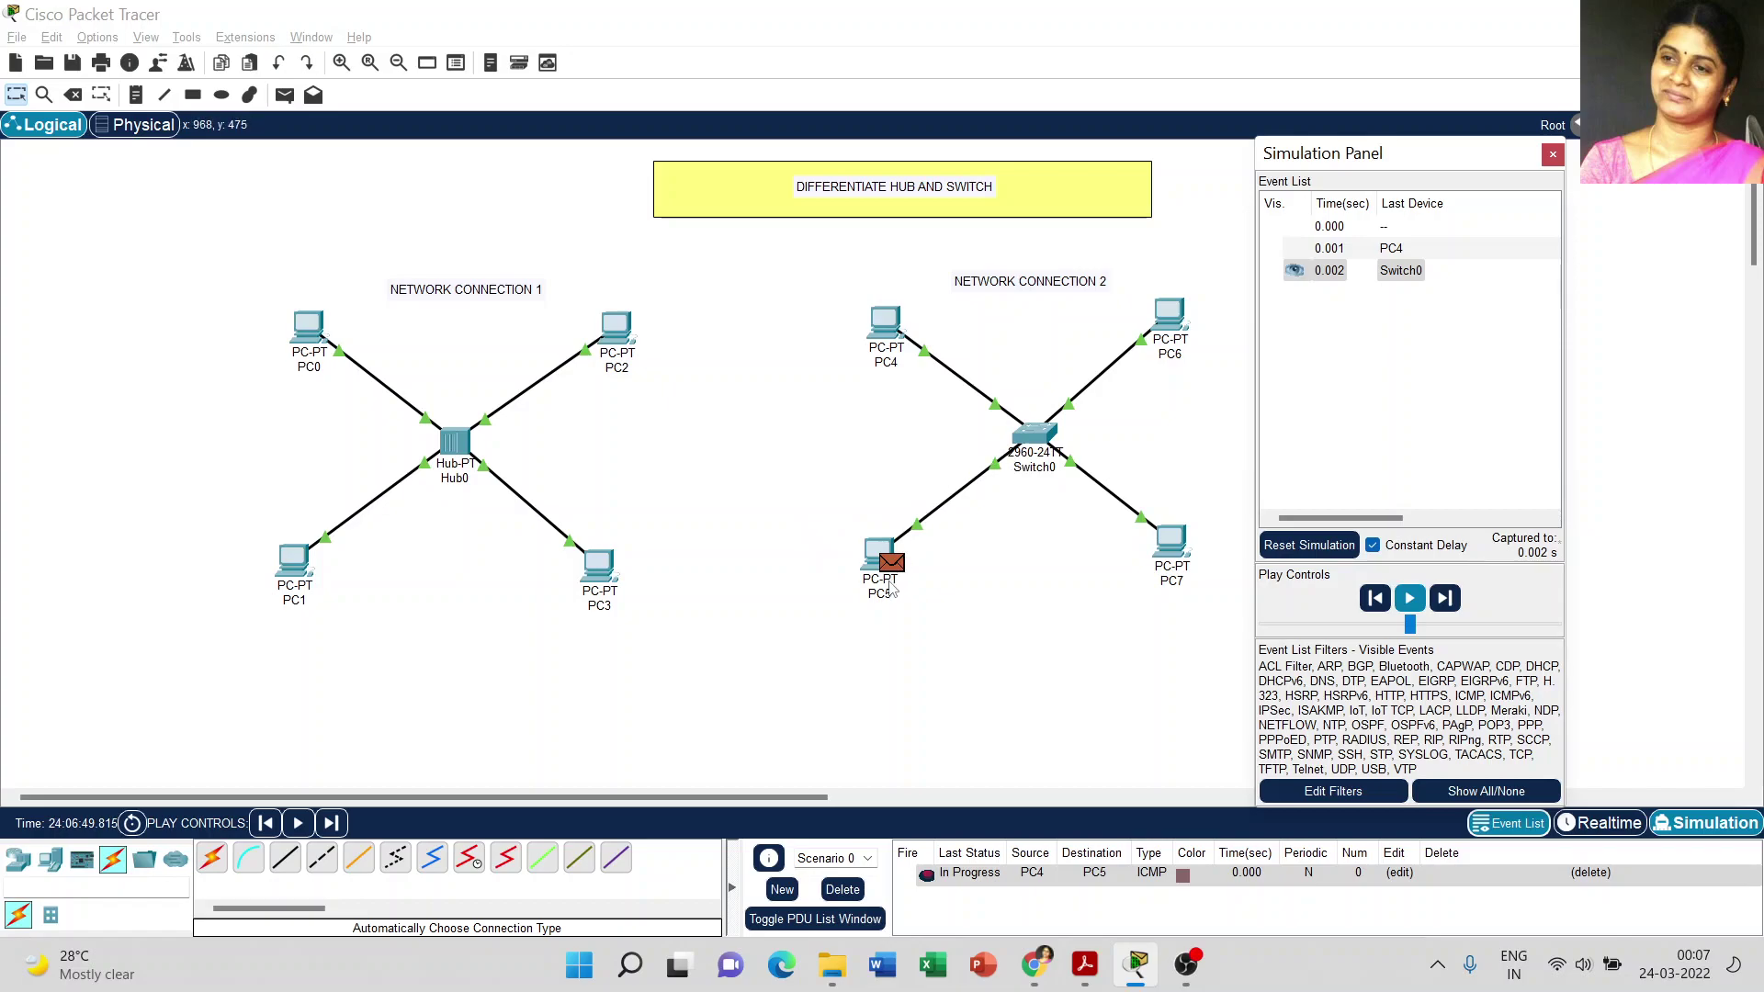
Continue the simulation so PC5's ICMP reply heads back through Switch0 to PC4
click(1410, 599)
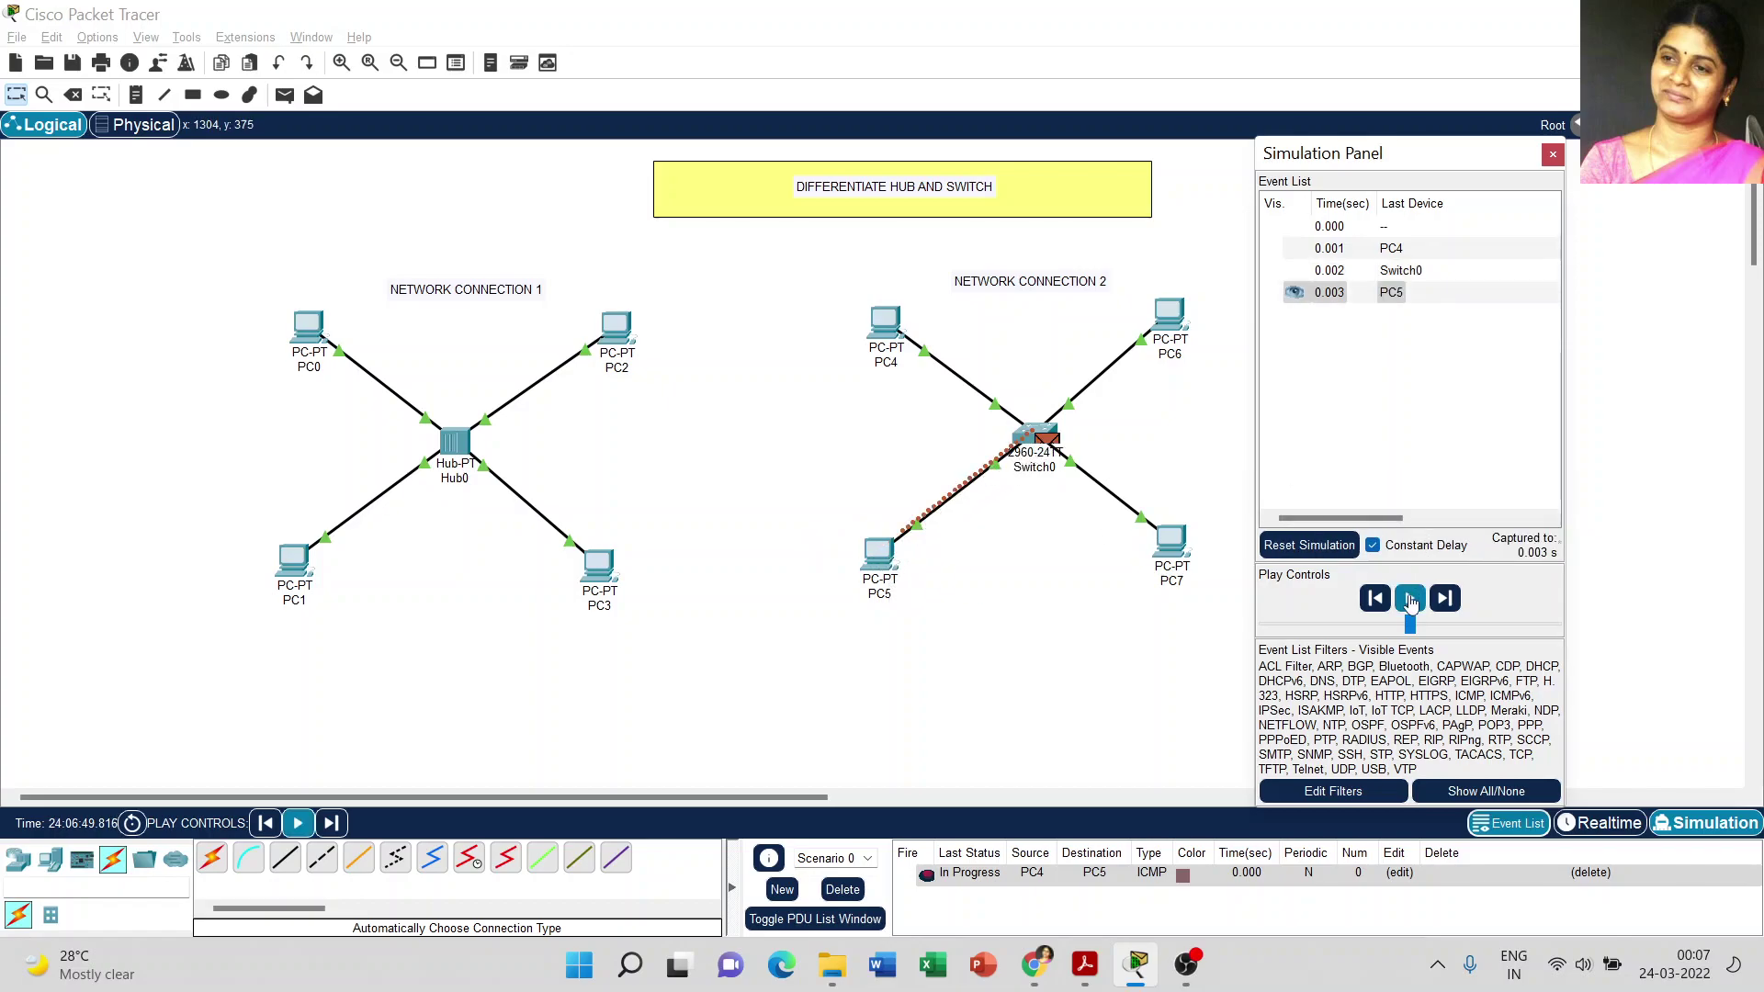